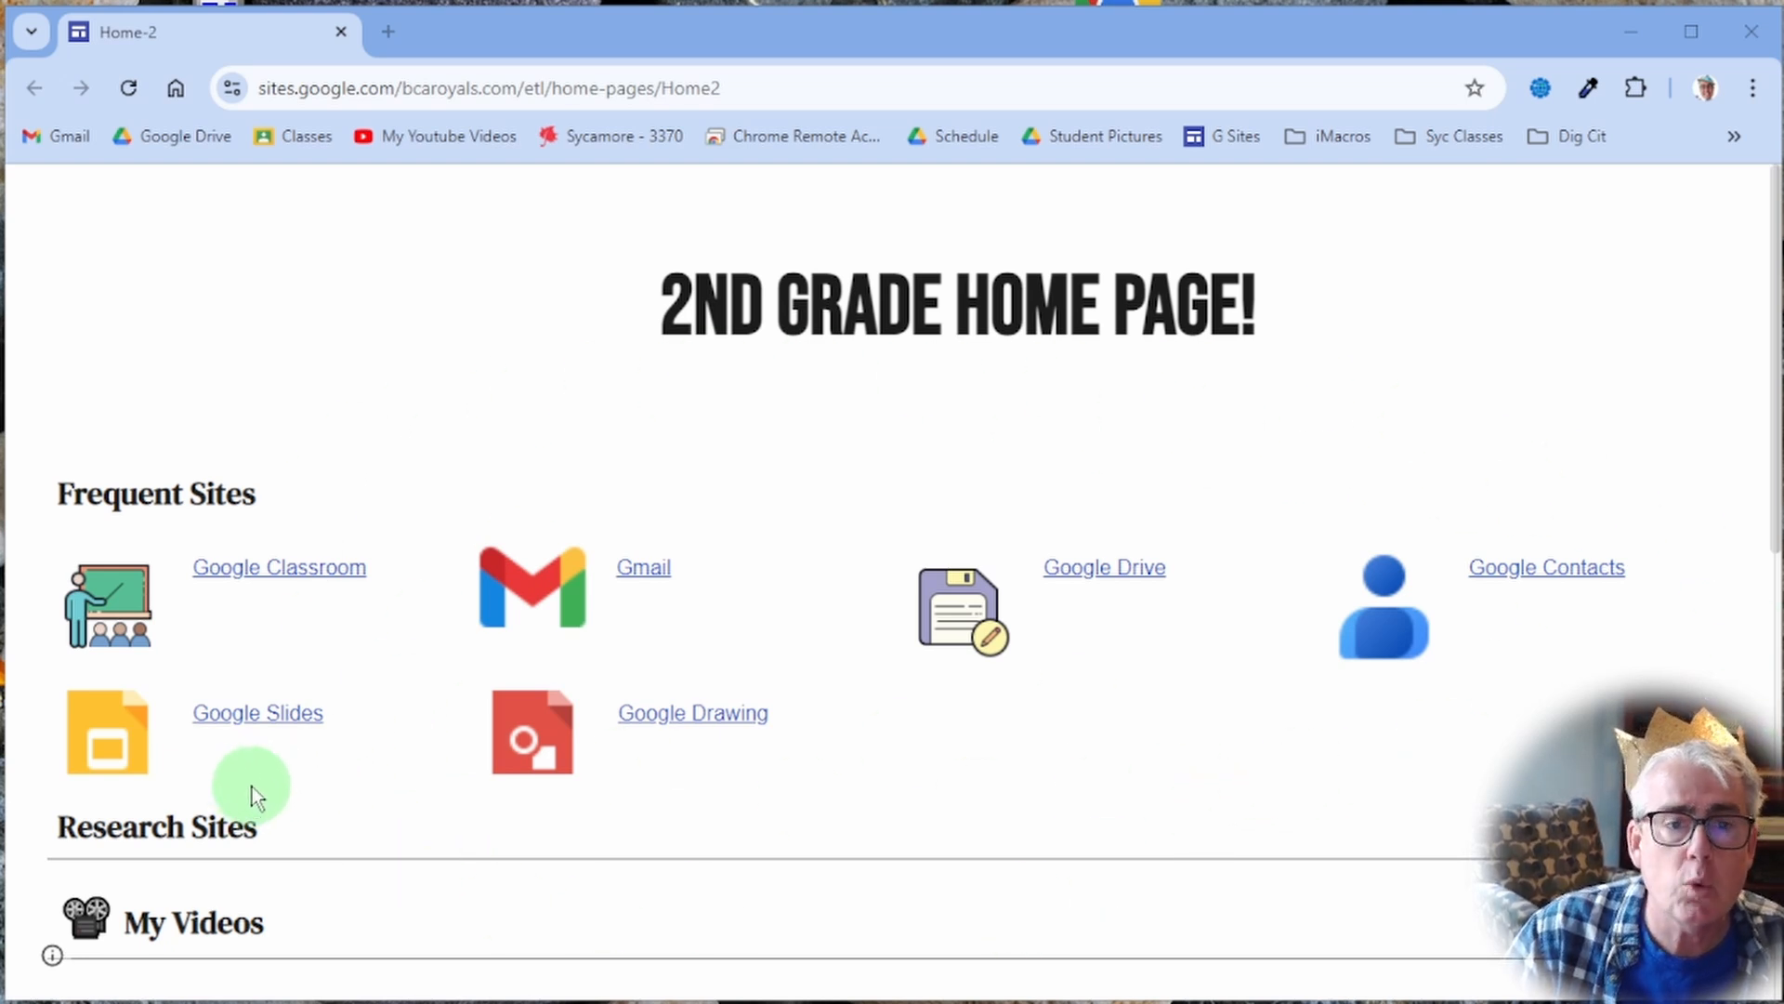
Step: Create a blank Google Slides presentation and name it "All About Me!"
{"action": "left_click", "coordinate": [259, 712]}
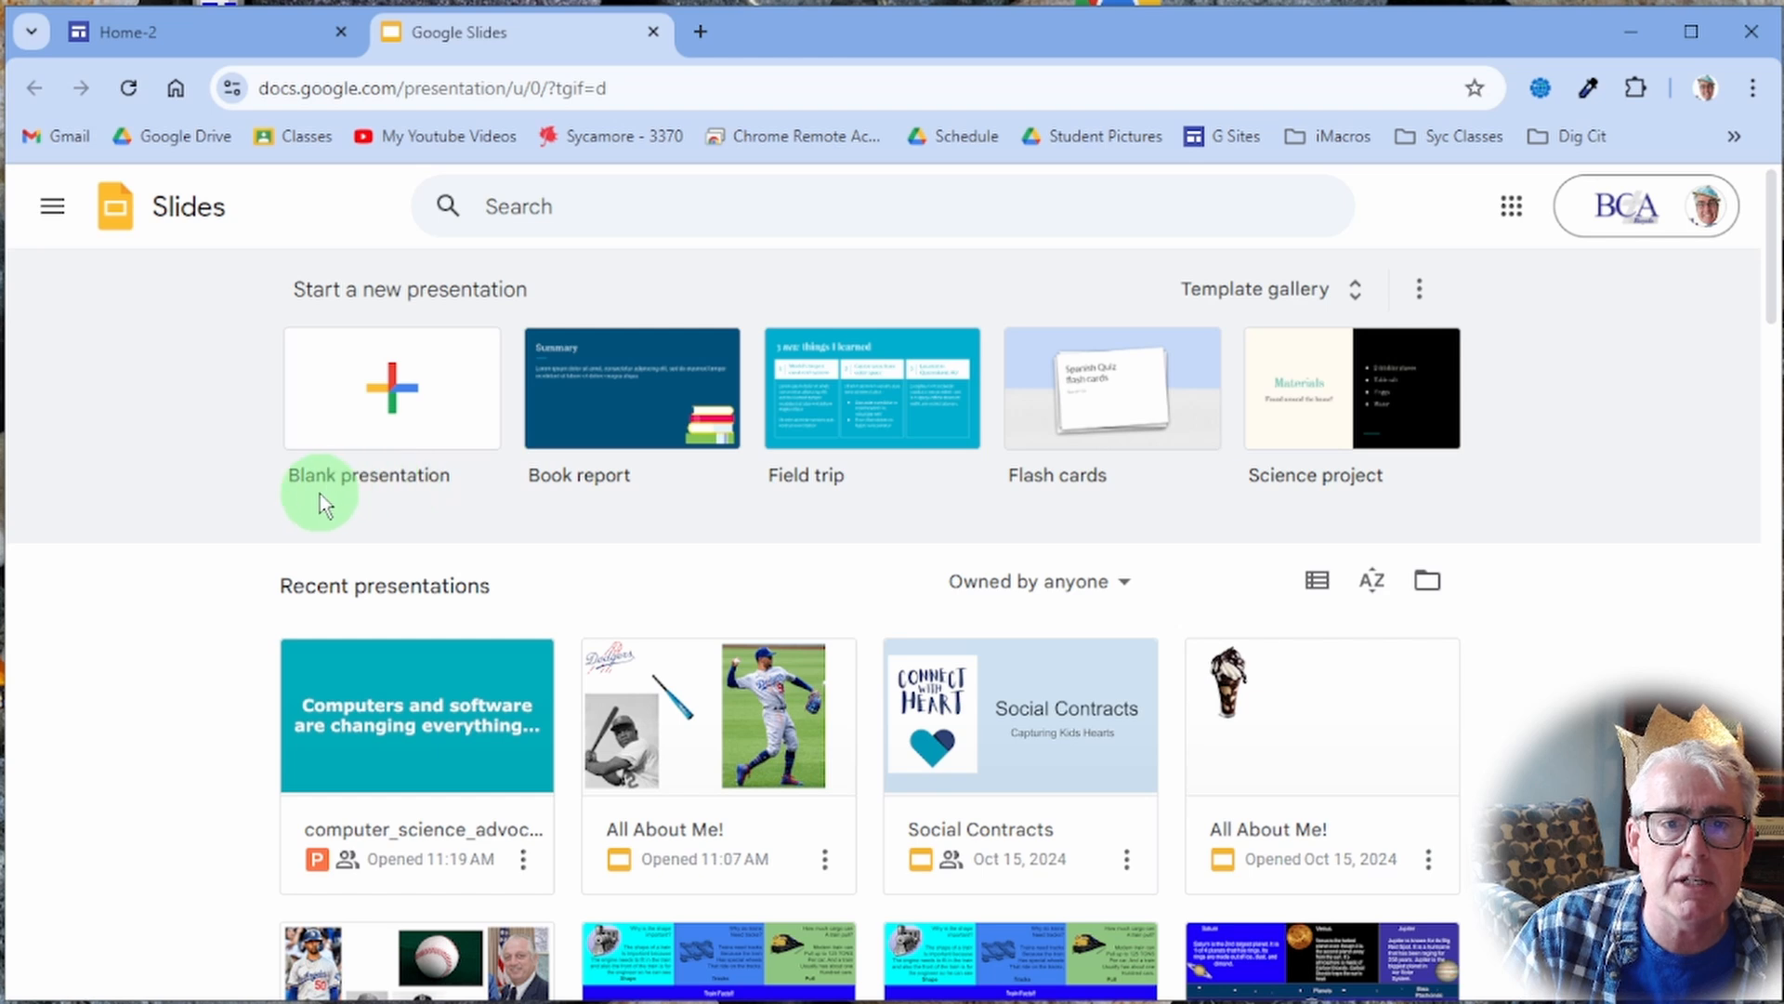
{"action": "left_click", "coordinate": [388, 381]}
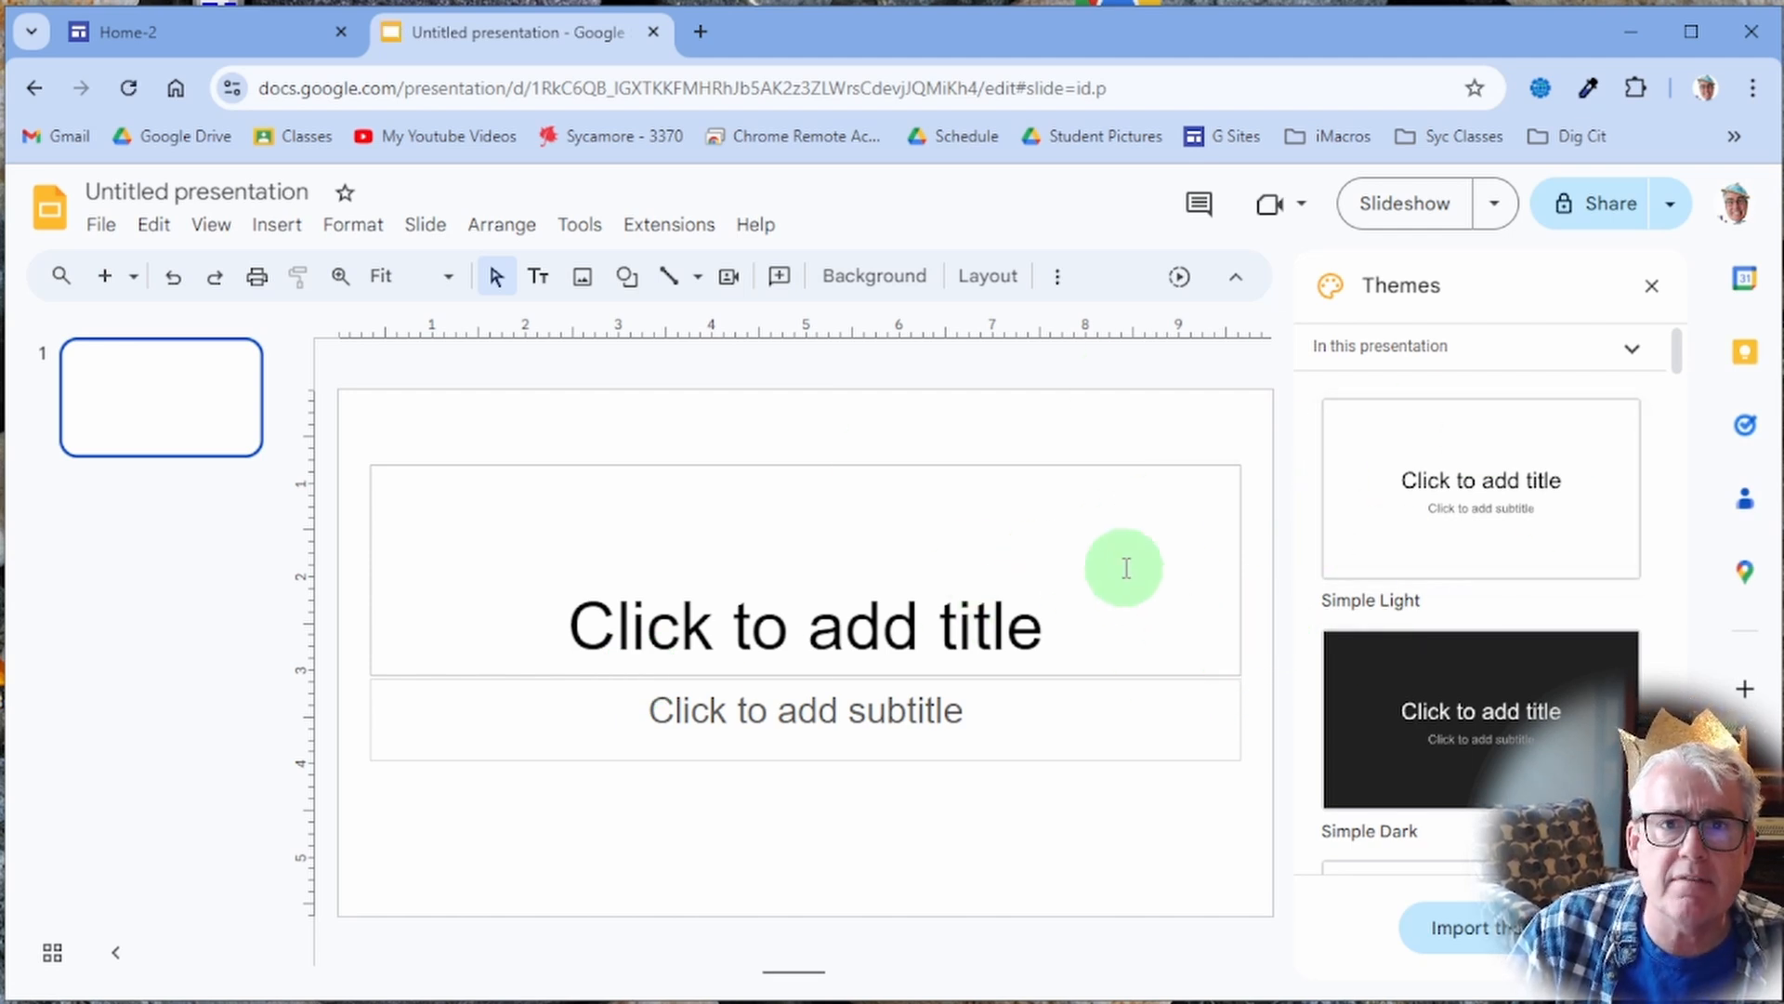
{"action": "left_click", "coordinate": [147, 189]}
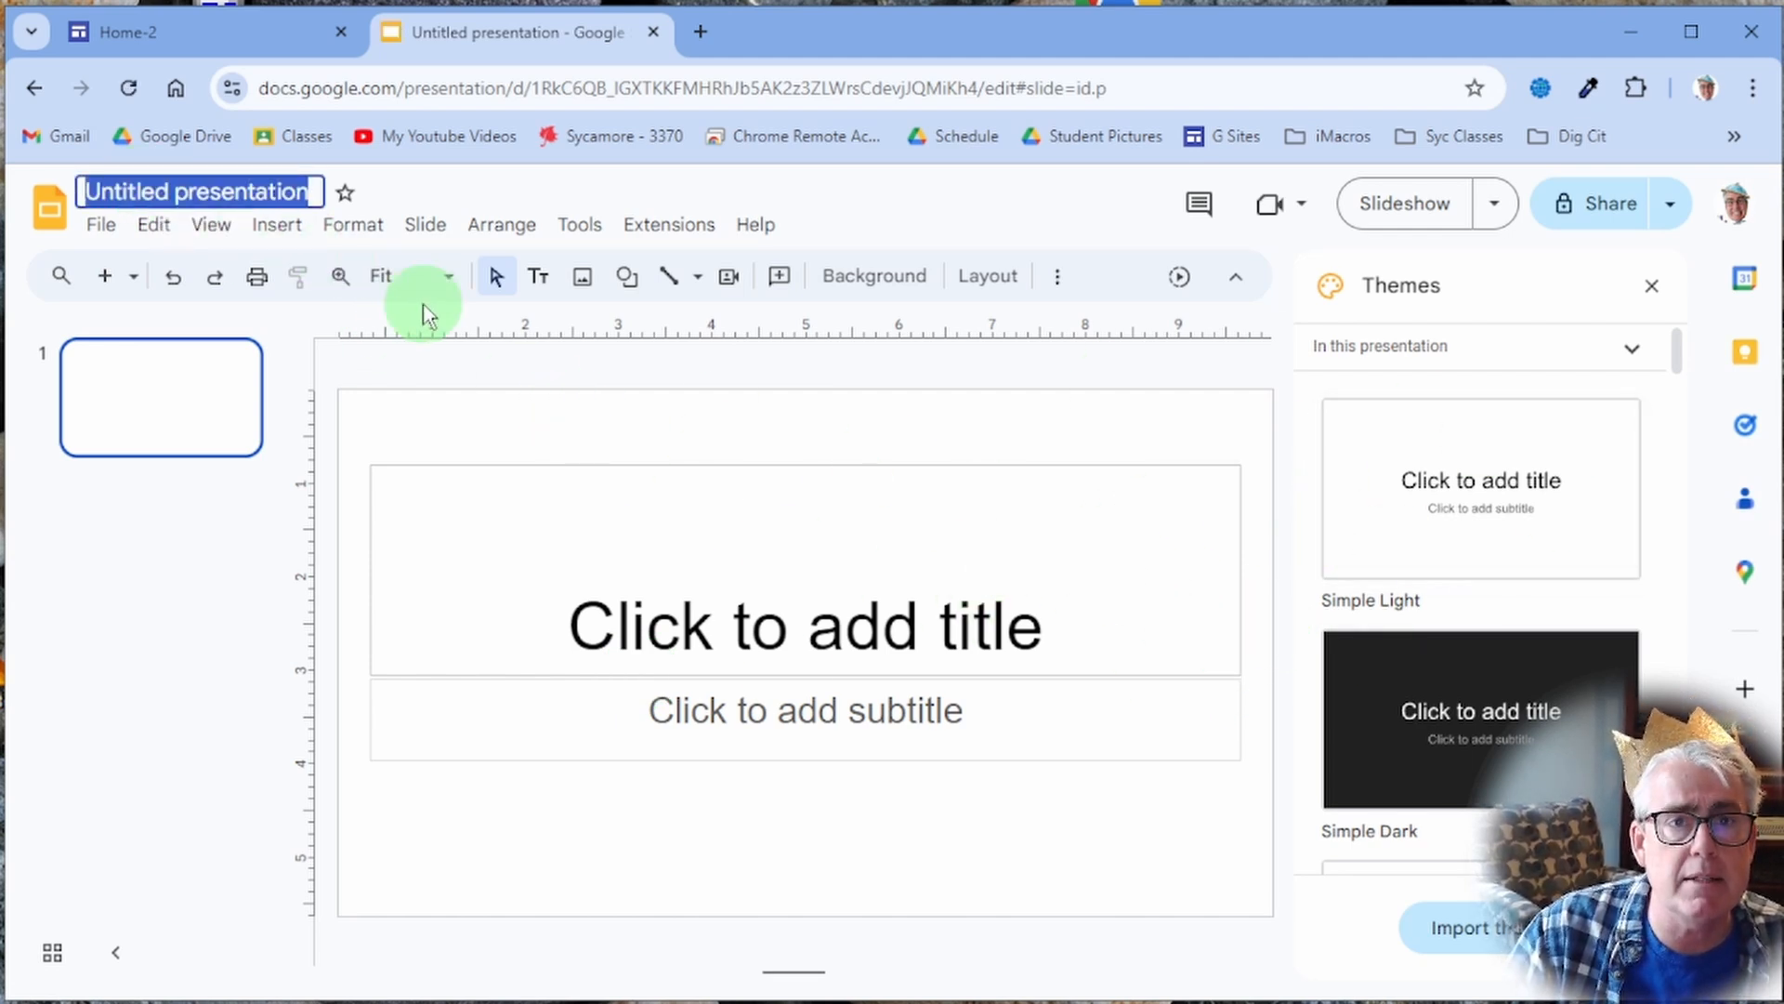
{"action": "type", "text": "All About Me!"}
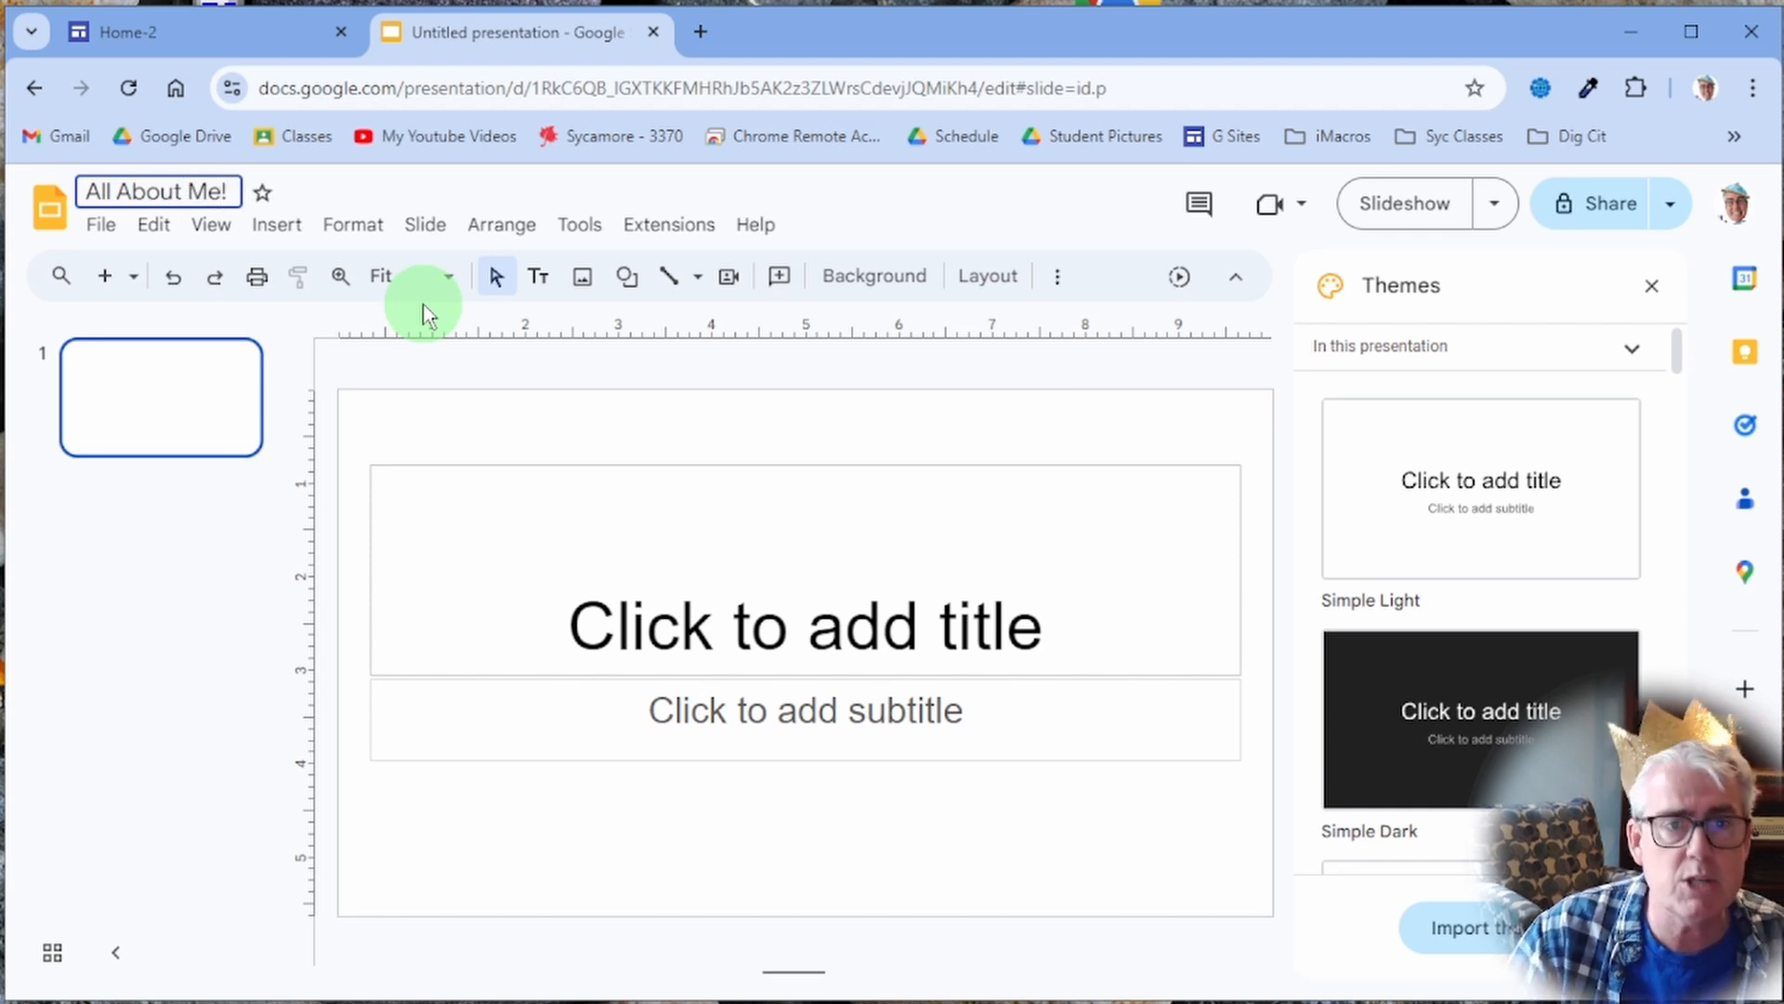
{"action": "left_click", "coordinate": [964, 419]}
Step: Close the Themes sidebar and add two new slides after the title slide
{"action": "right_click", "coordinate": [1260, 465]}
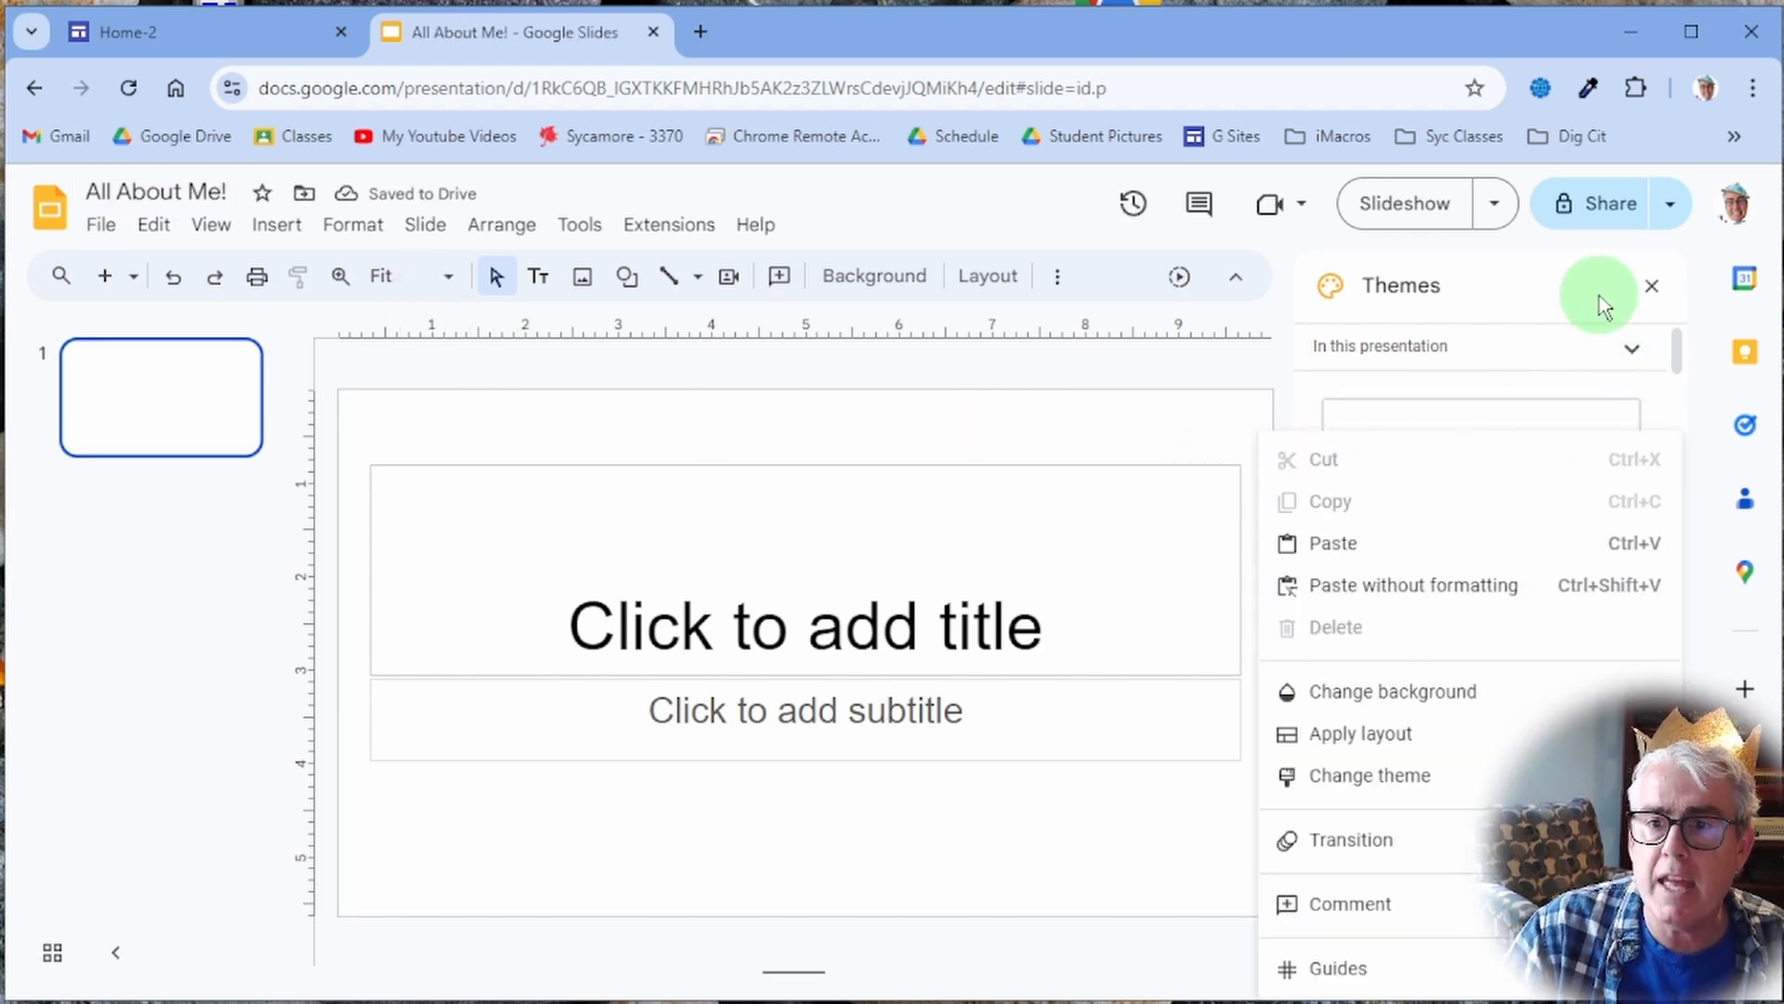
{"action": "left_click", "coordinate": [1652, 288]}
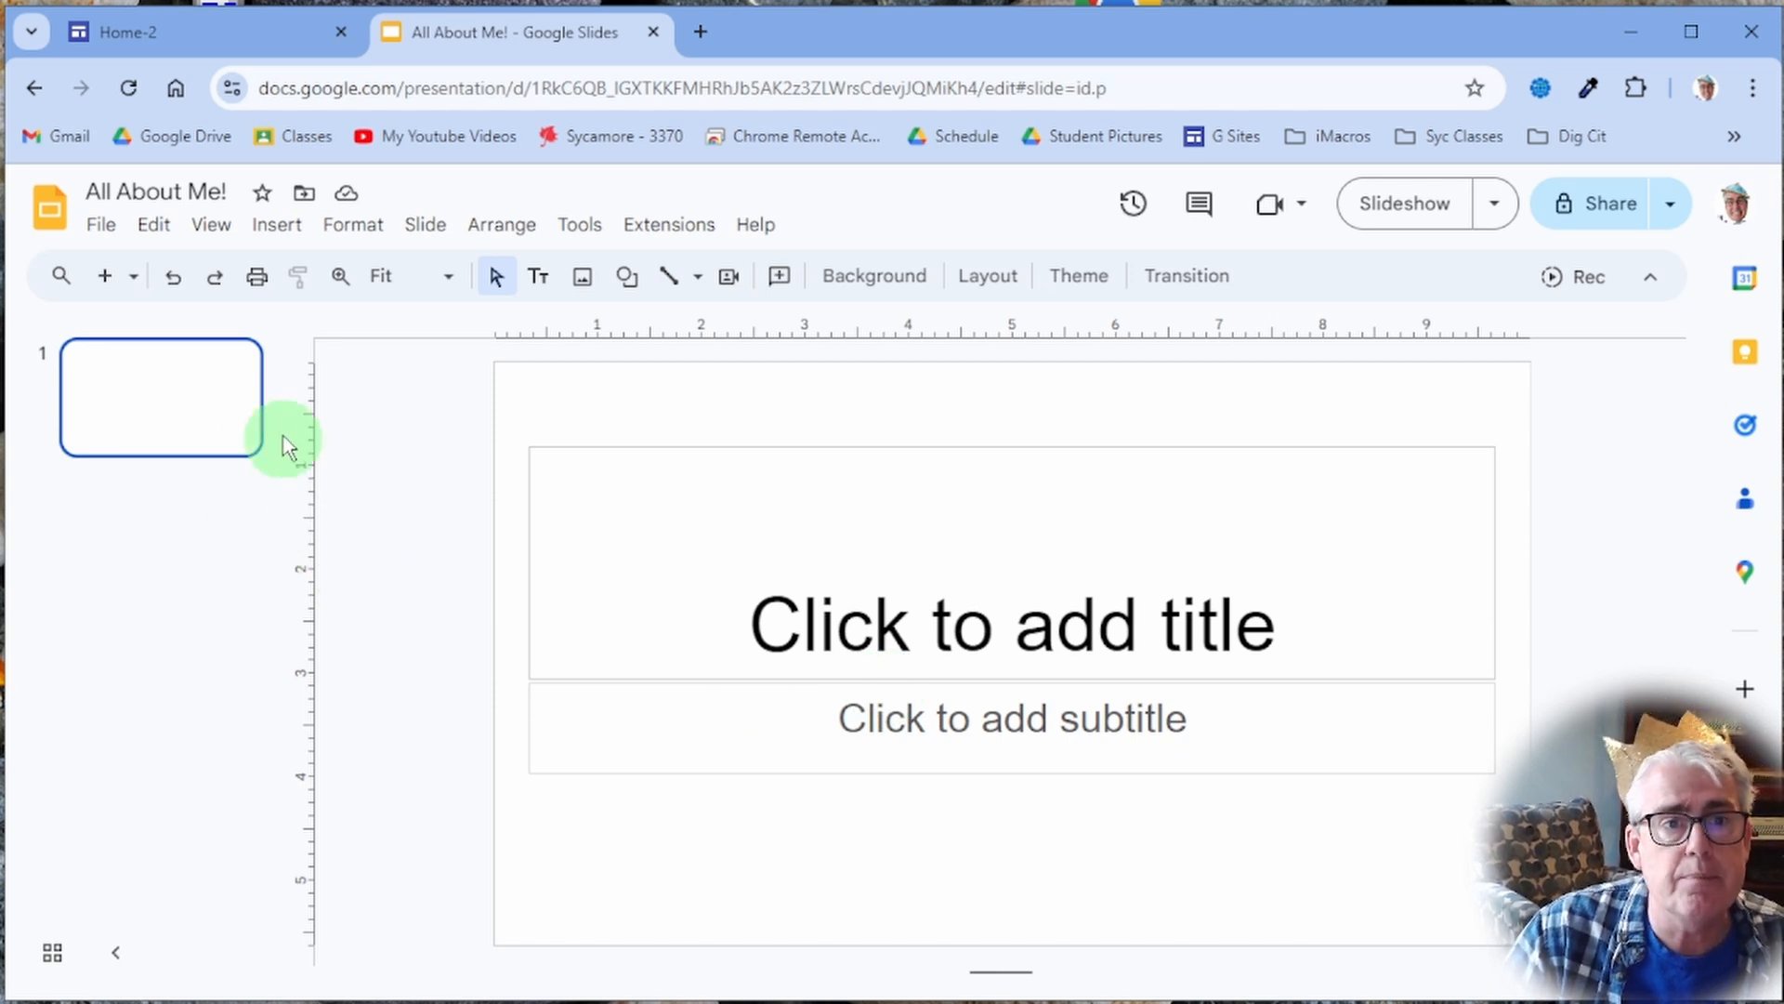
{"action": "left_click", "coordinate": [108, 279]}
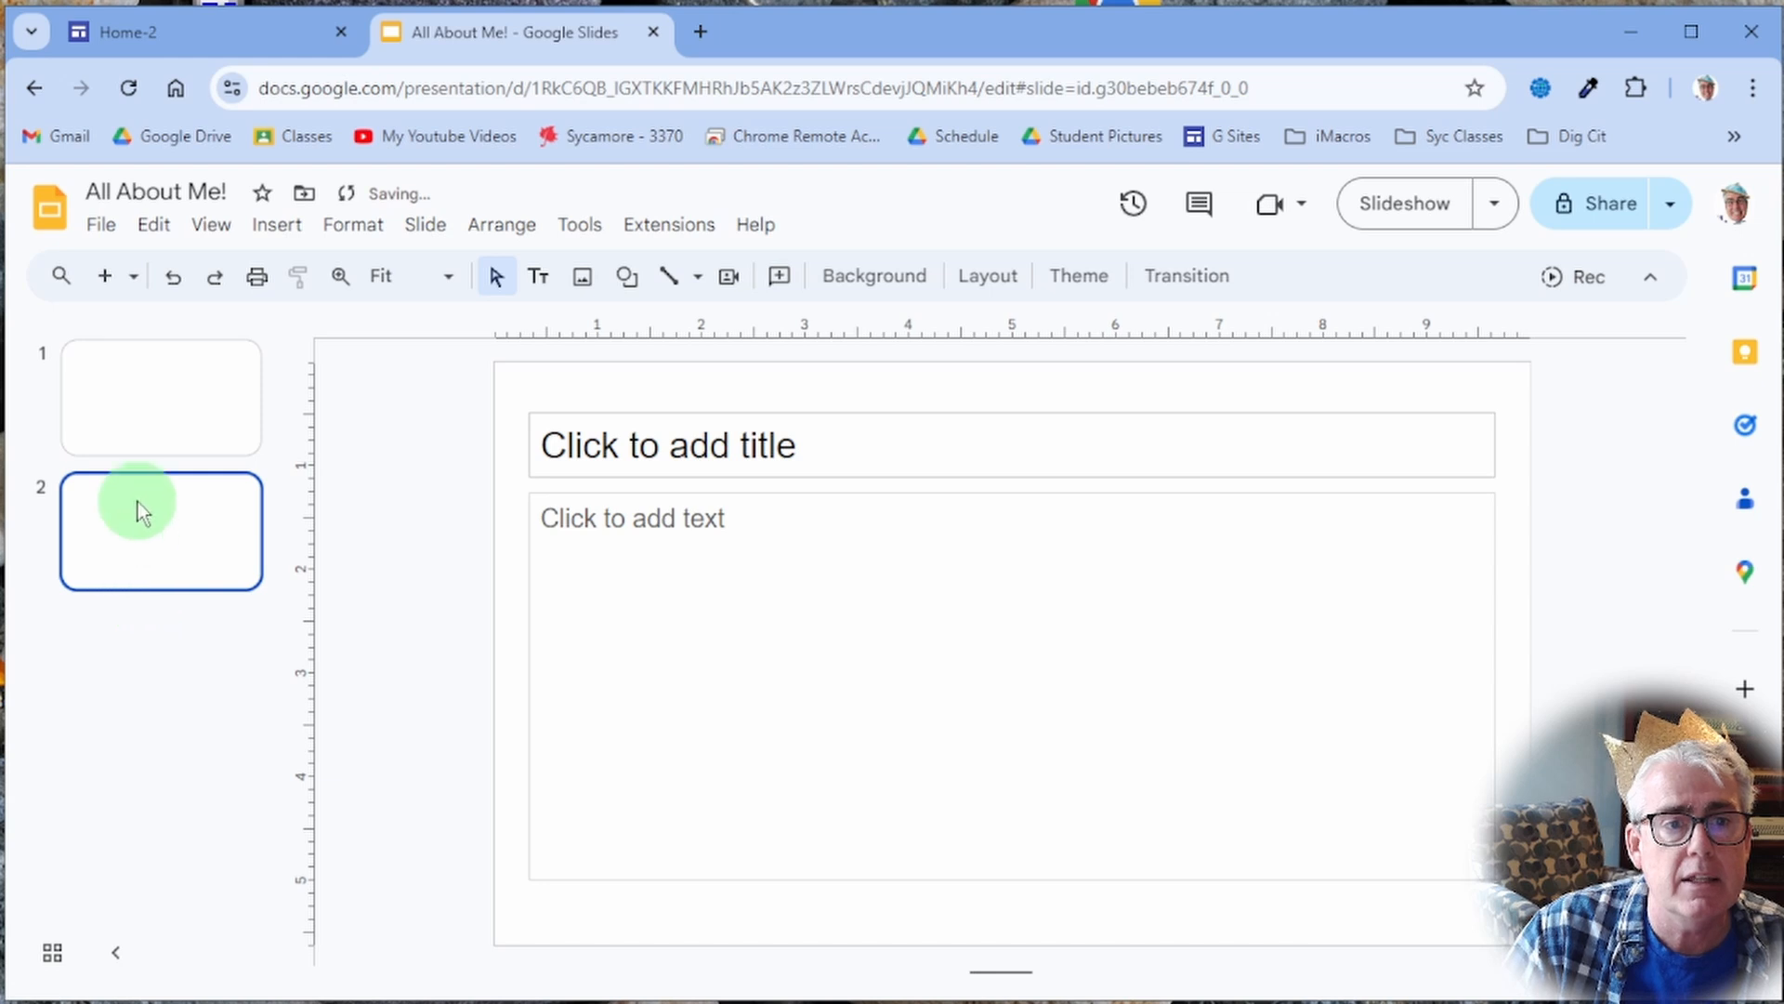
{"action": "left_click", "coordinate": [108, 279]}
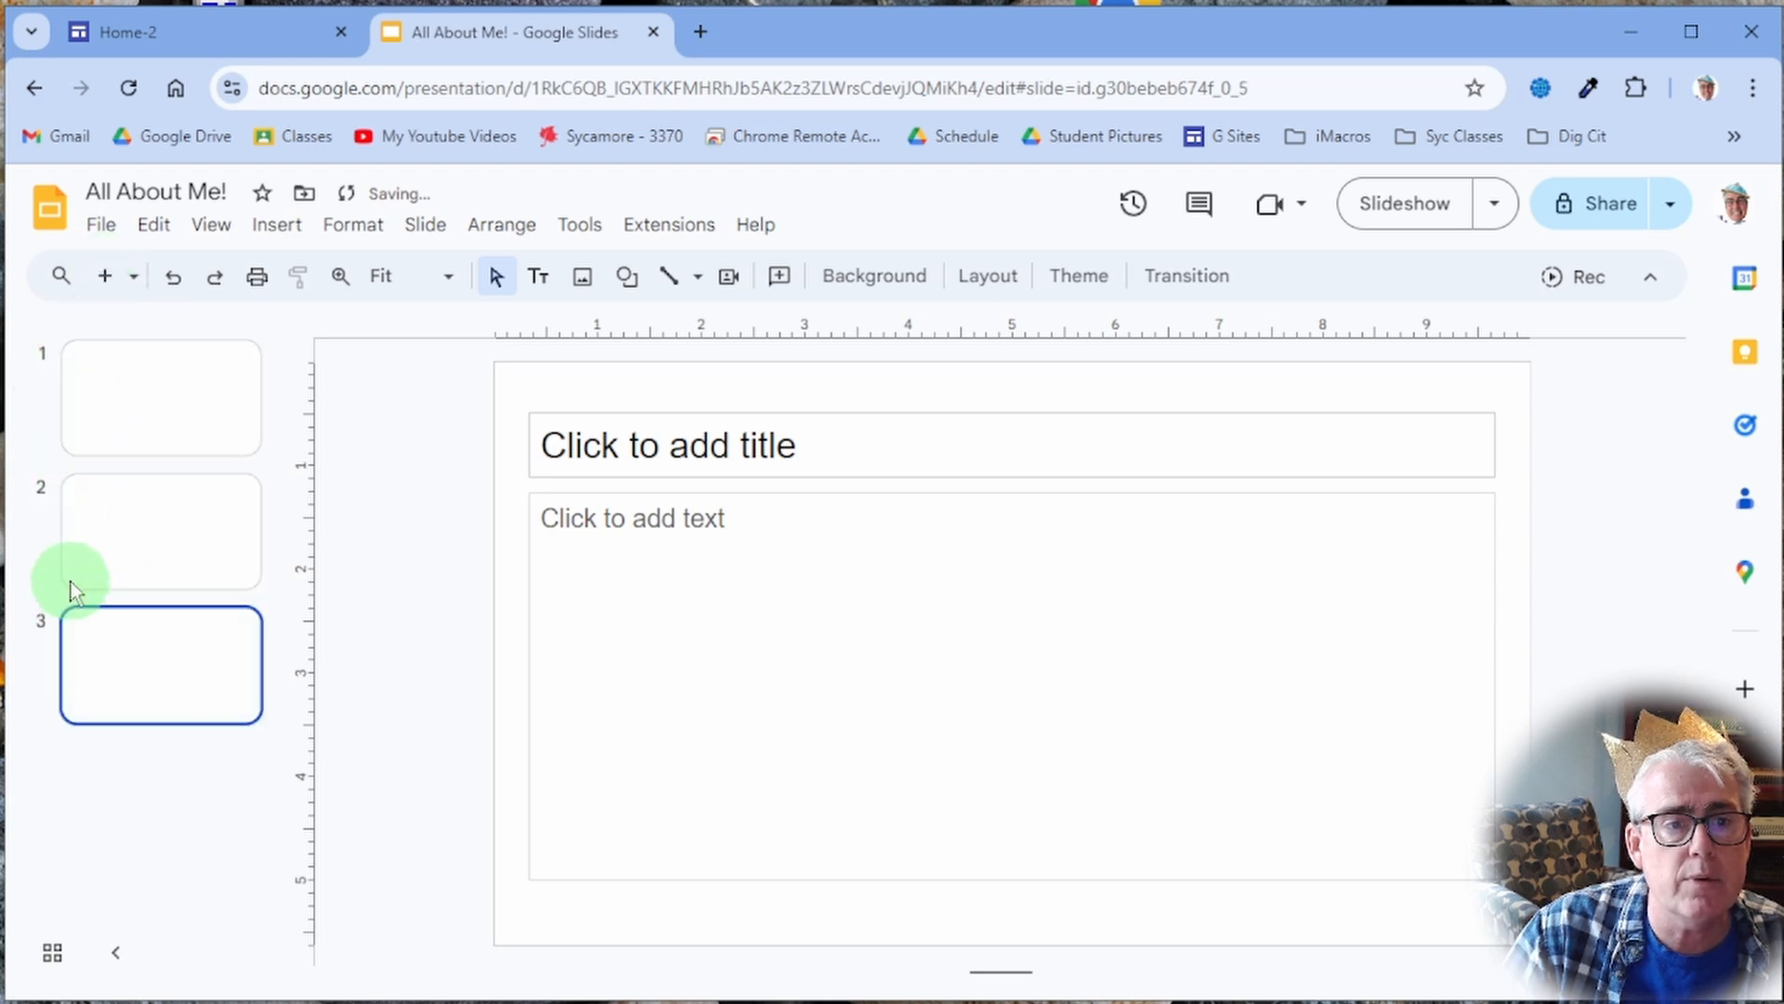
Step: Delete the title and subtitle placeholders from the first slide together
{"action": "left_click", "coordinate": [220, 420]}
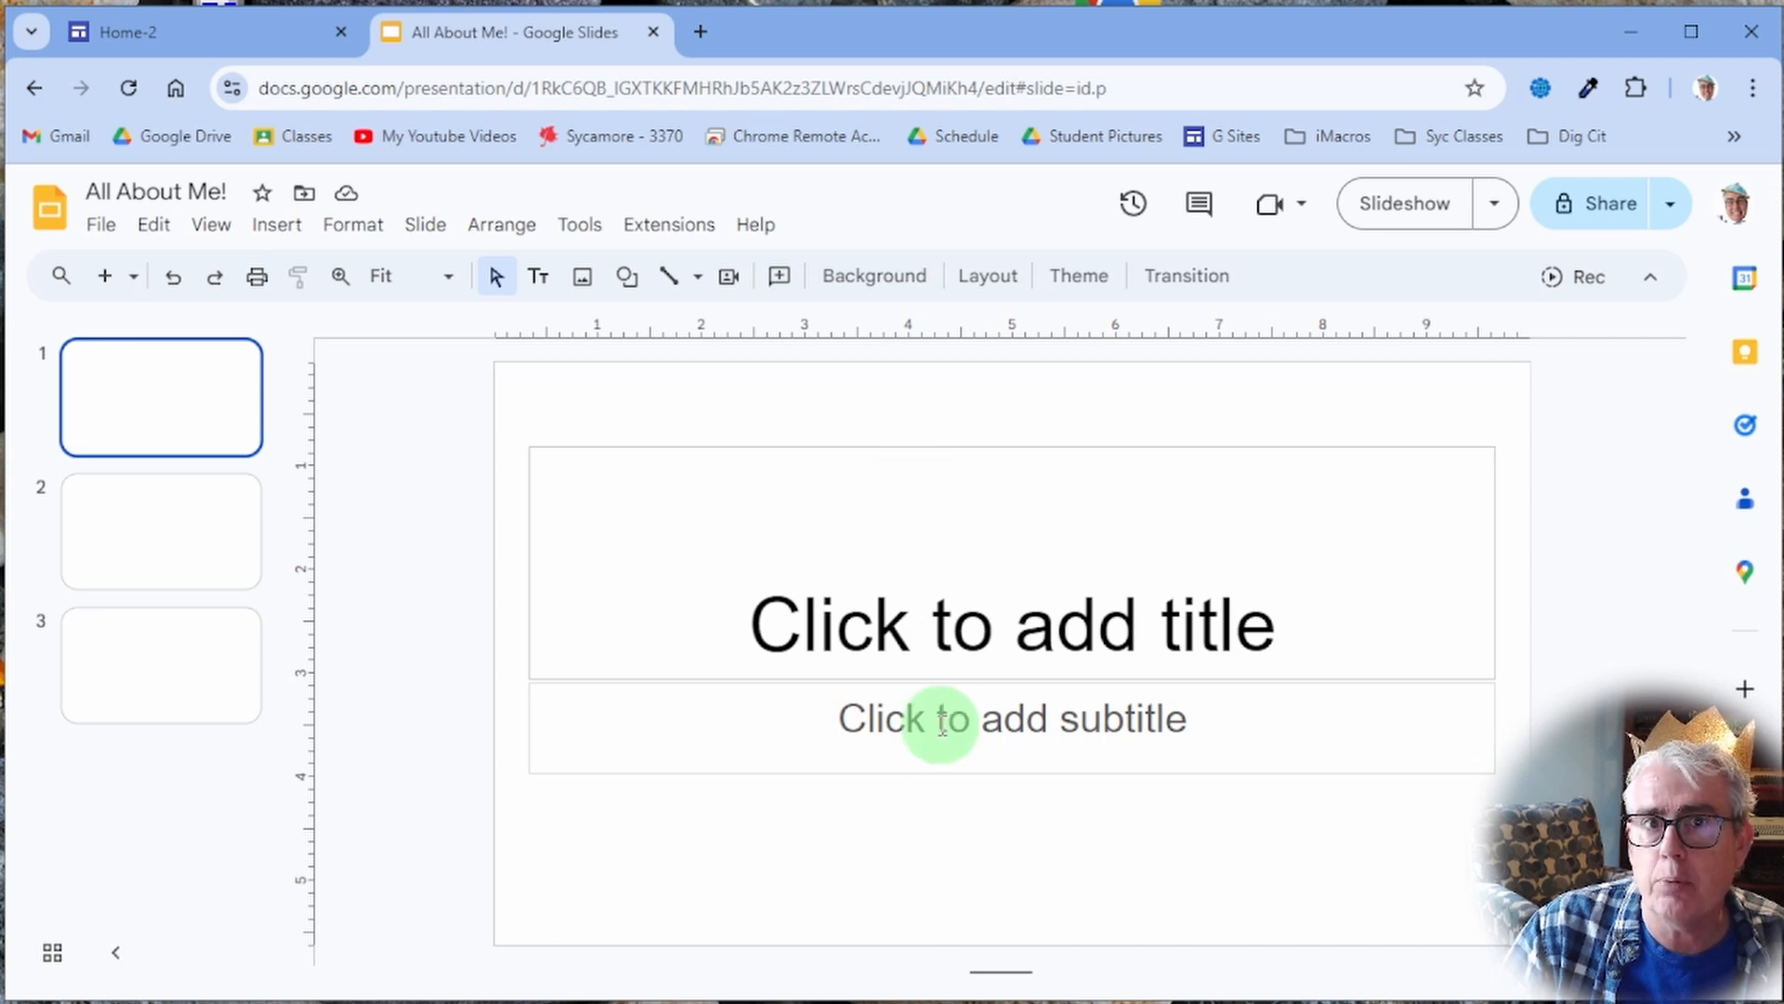
{"action": "left_click", "coordinate": [889, 407]}
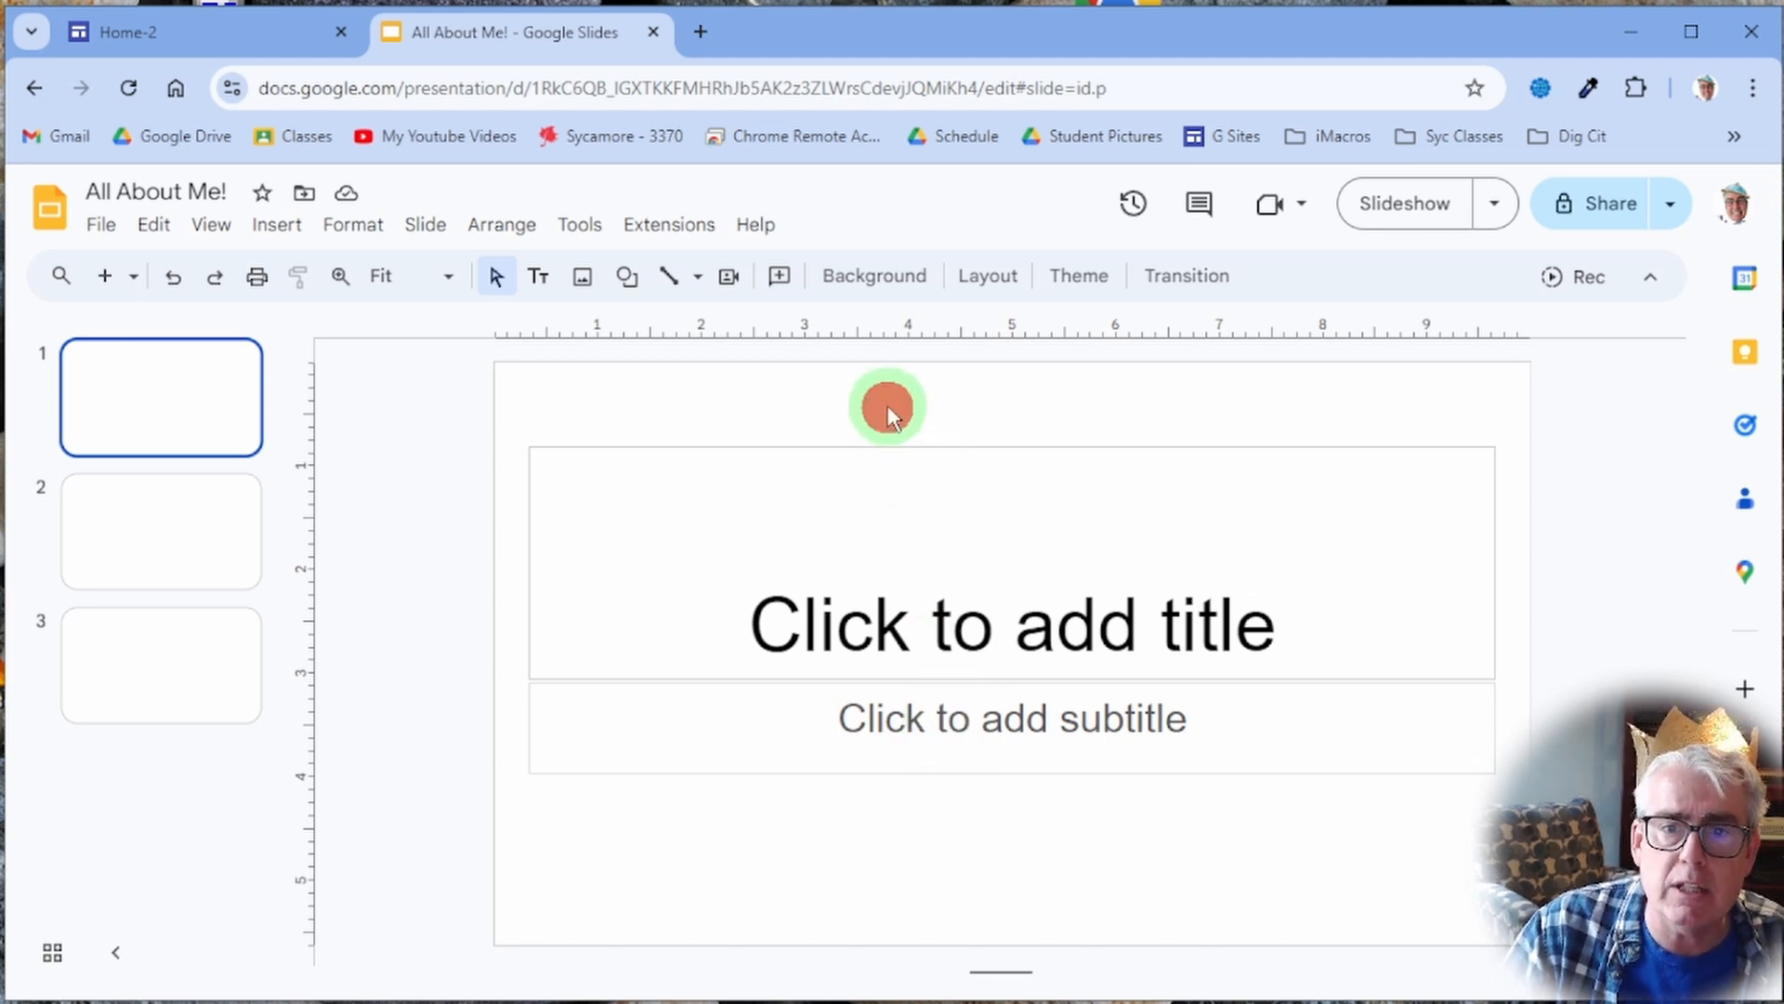
{"action": "left_click_drag", "start_coordinate": [888, 407], "coordinate": [906, 726]}
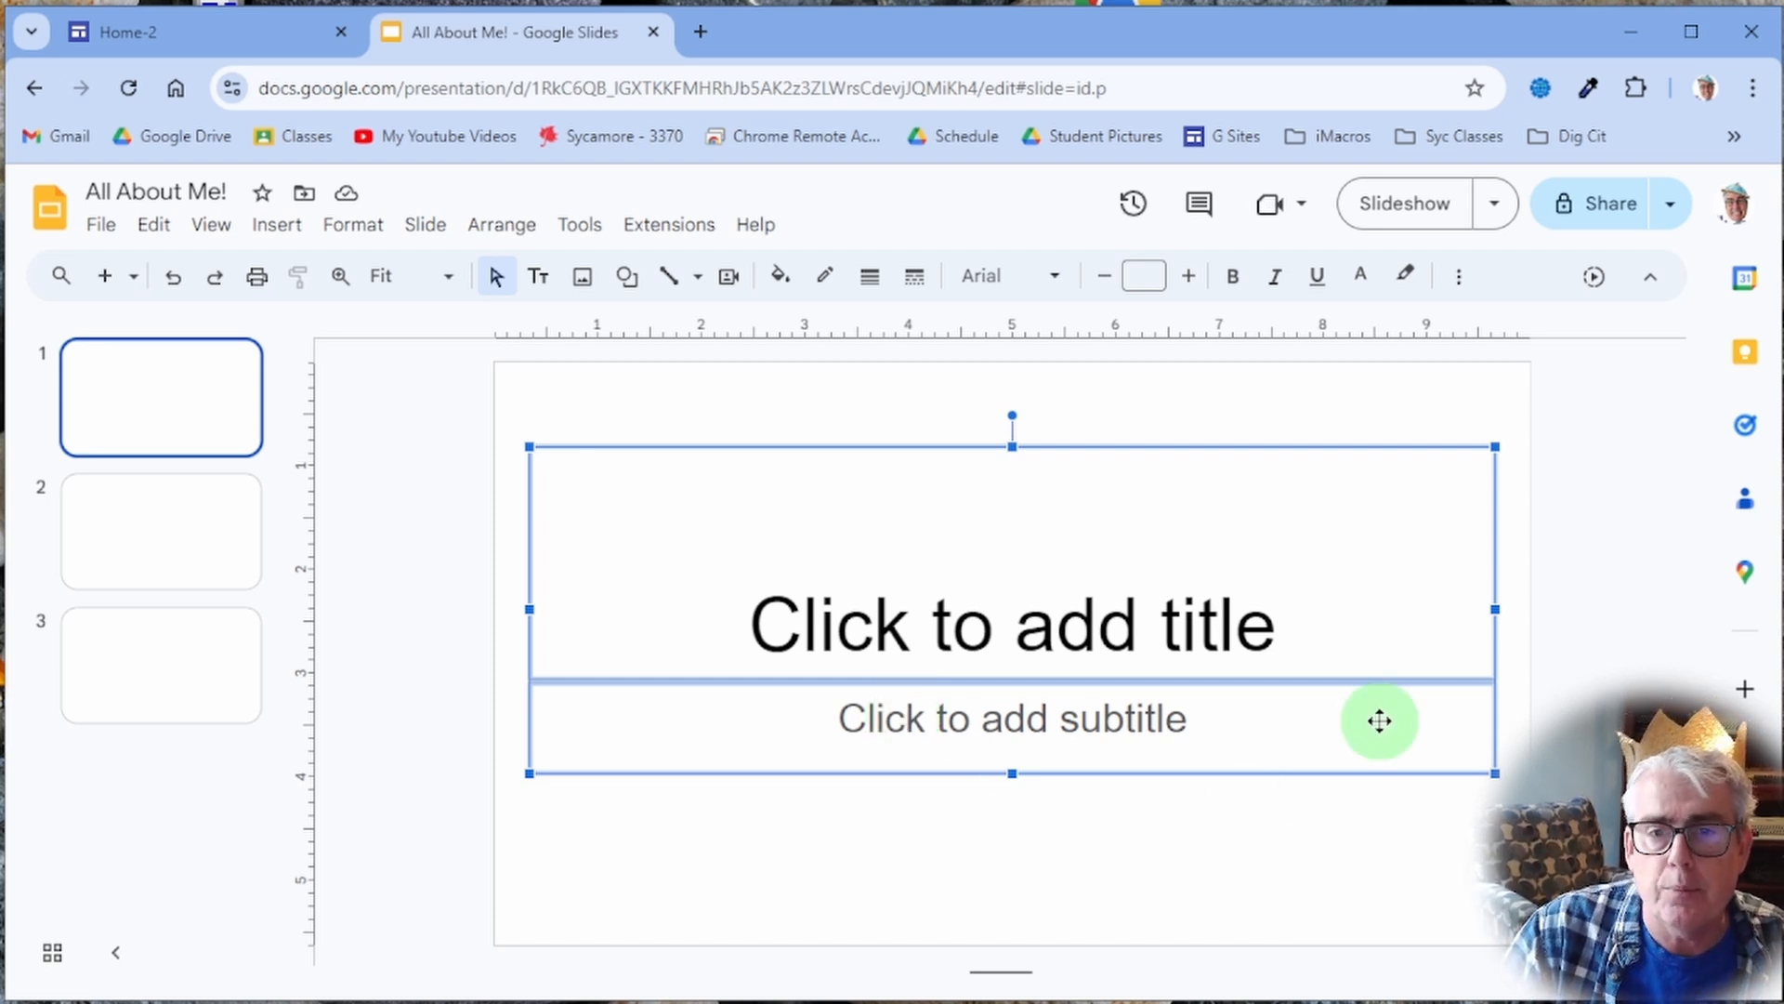
{"action": "left_click", "coordinate": [788, 565]}
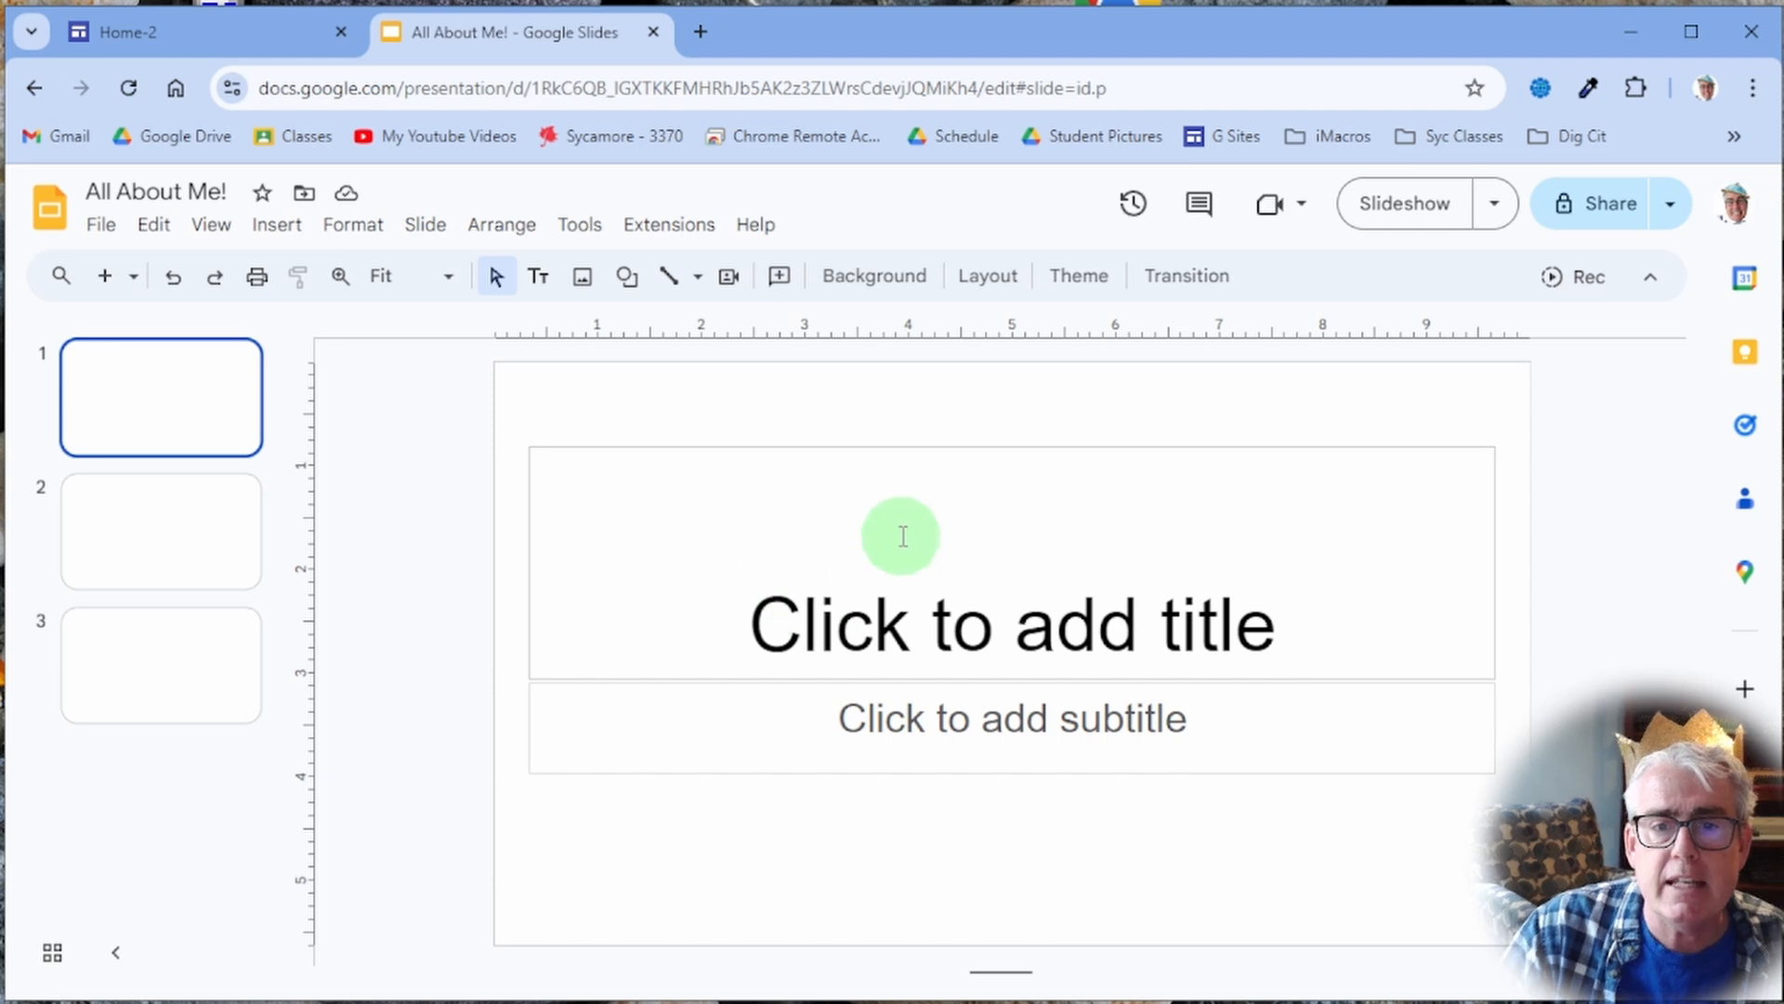
{"action": "left_click", "coordinate": [920, 602]}
{"action": "left_click", "coordinate": [883, 549]}
{"action": "left_click", "coordinate": [846, 717]}
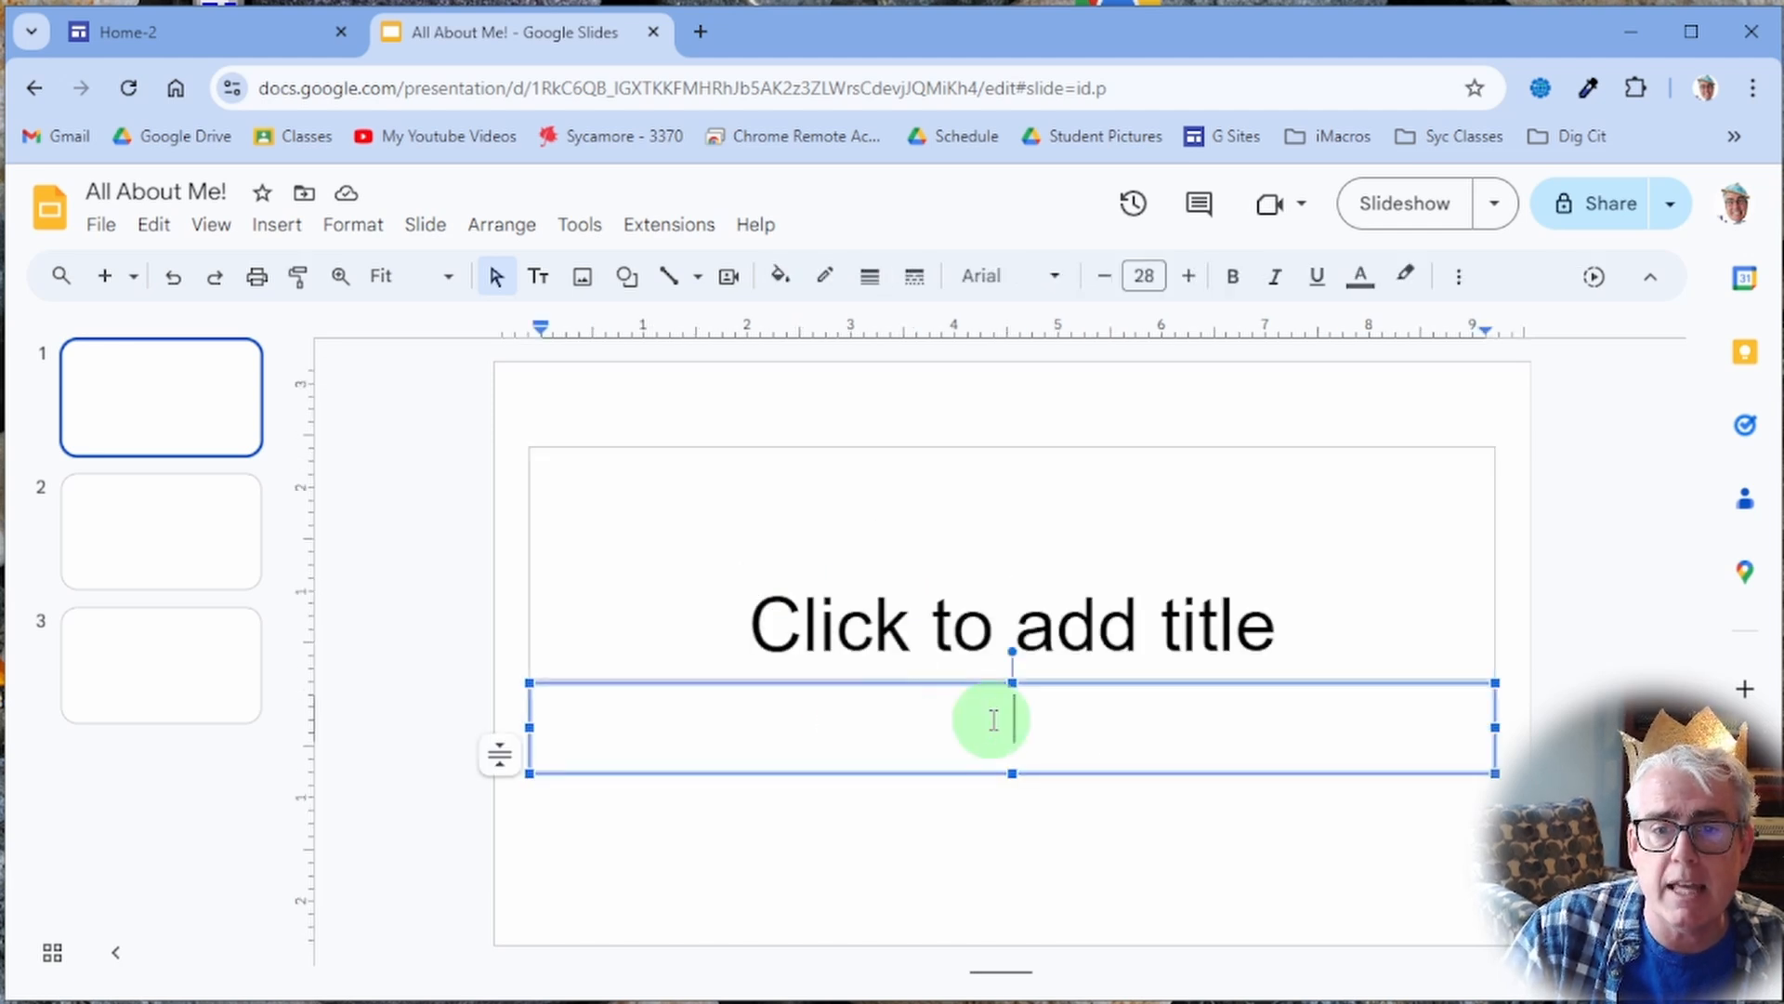
{"action": "left_click", "coordinate": [939, 600]}
{"action": "left_click_drag", "start_coordinate": [739, 410], "coordinate": [770, 734]}
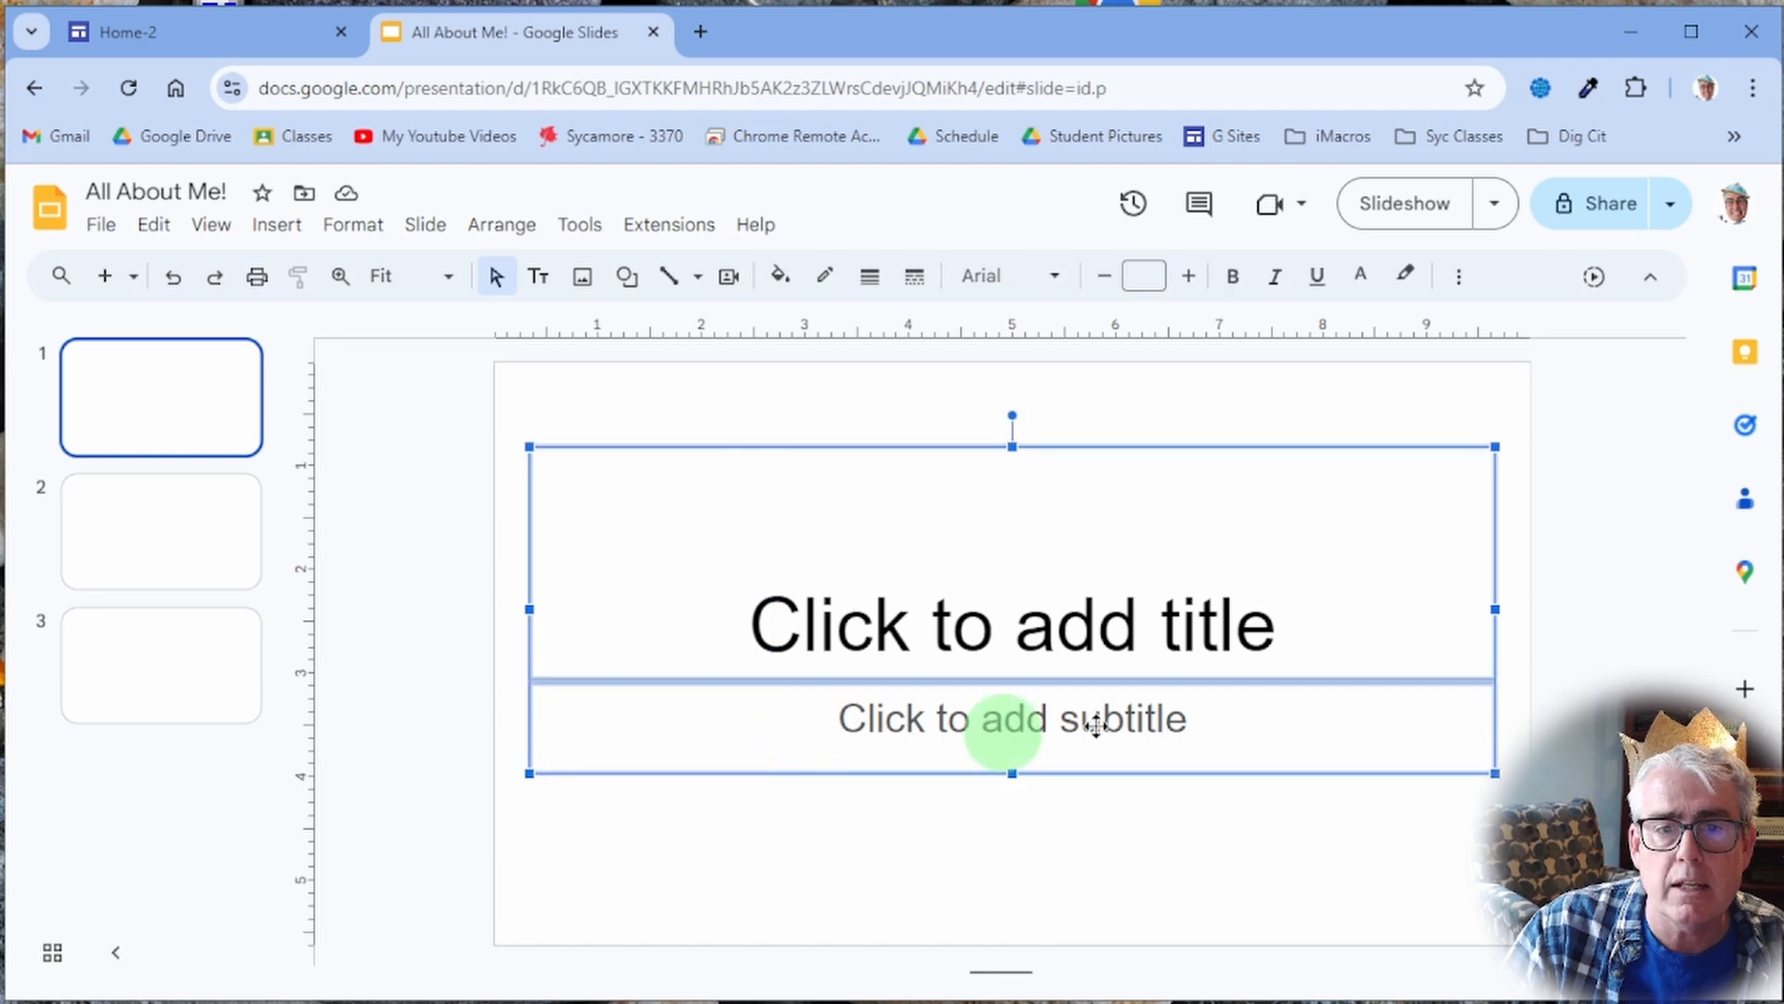
{"action": "left_click", "coordinate": [1609, 671]}
{"action": "left_click_drag", "start_coordinate": [1517, 671], "coordinate": [1457, 695]}
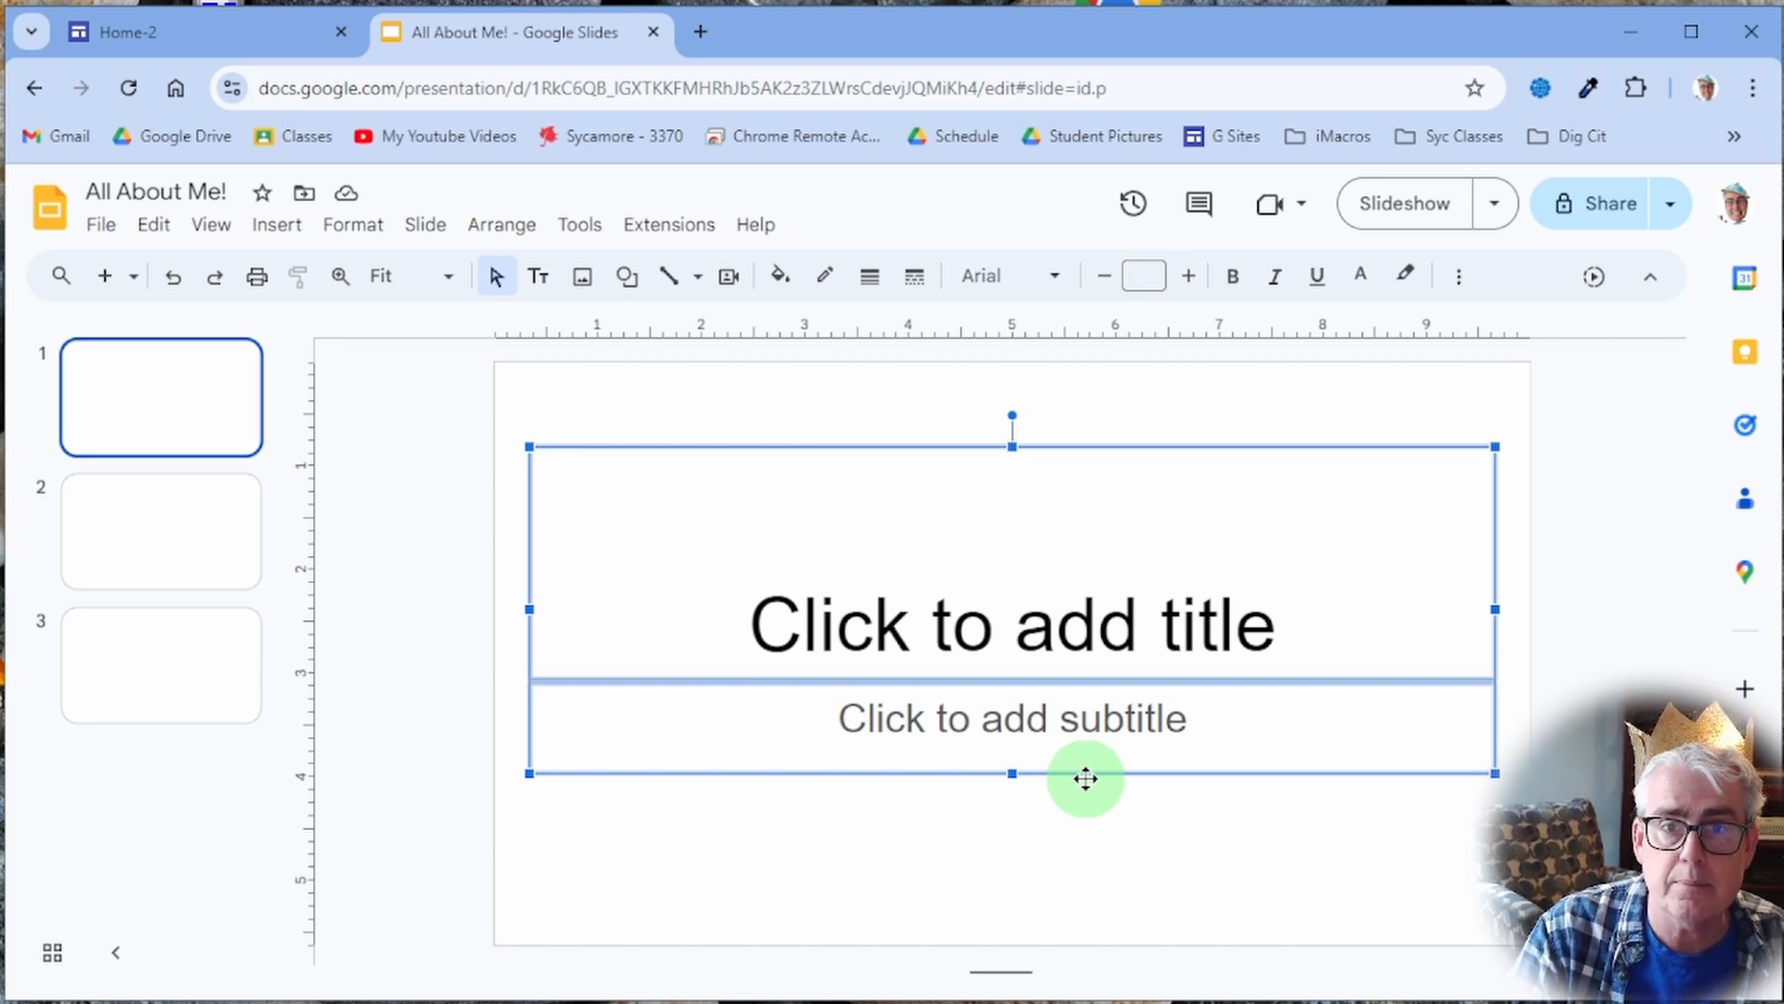
{"action": "key", "text": "Delete"}
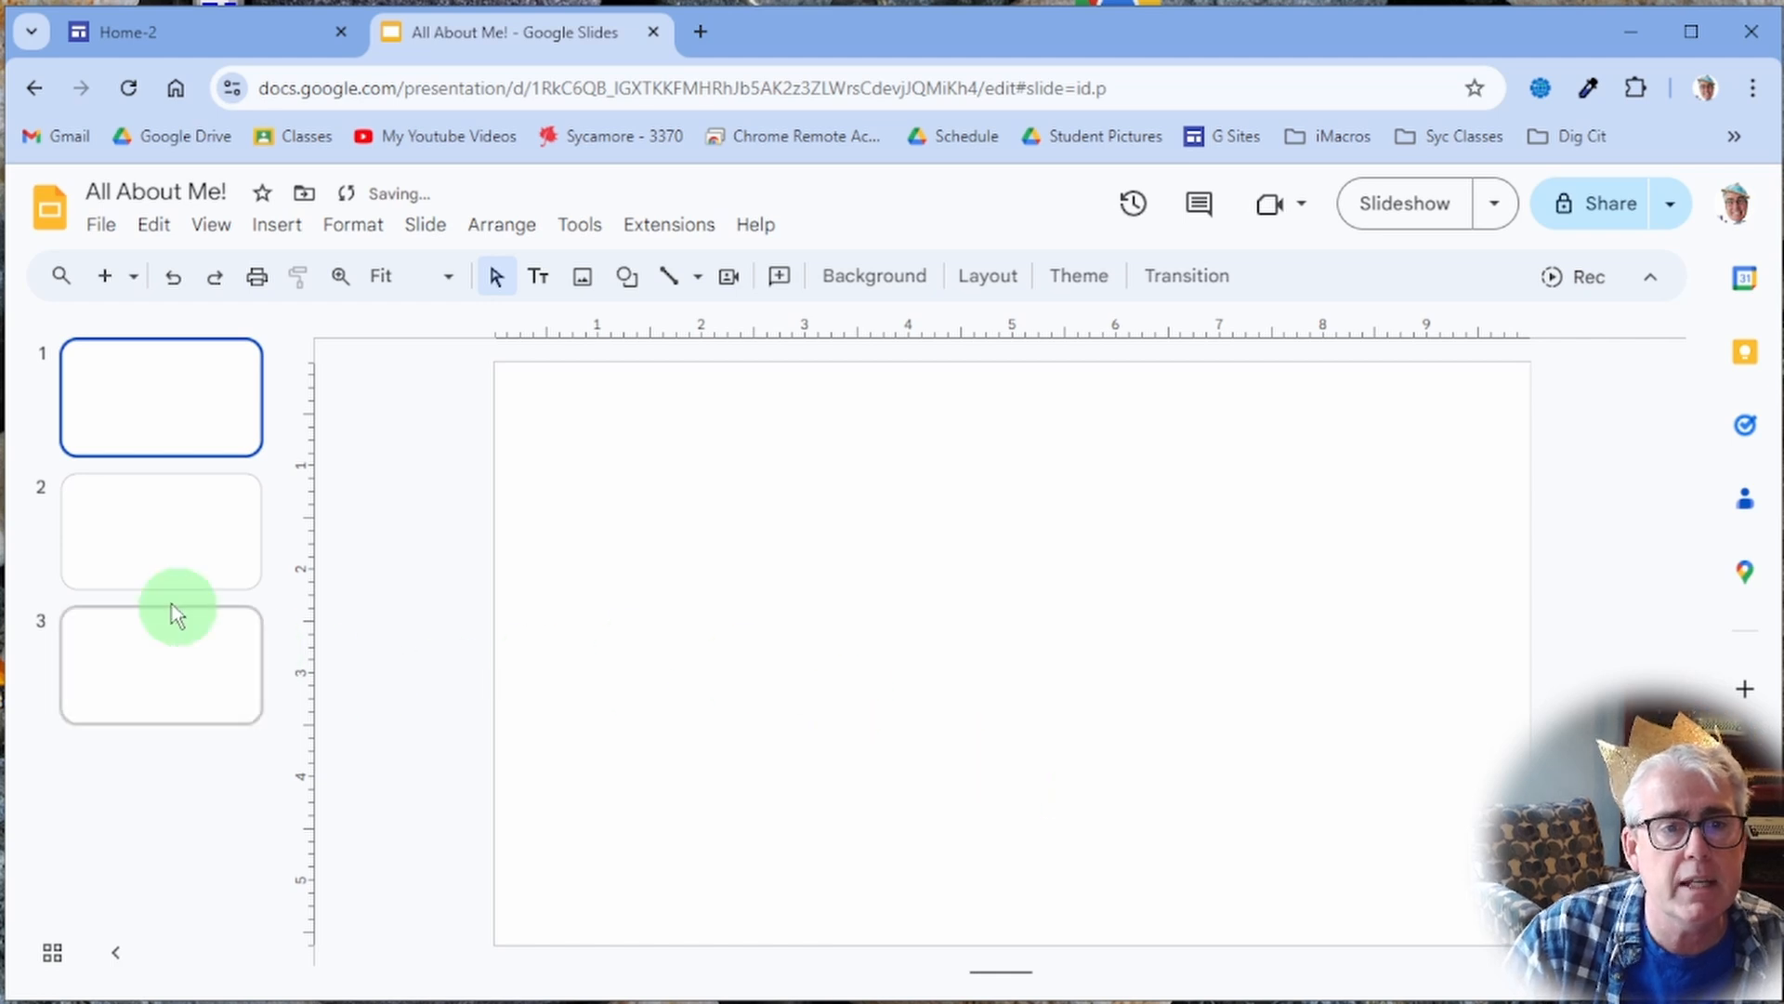
Step: Delete the title and text placeholders from the second and third slides
{"action": "left_click", "coordinate": [172, 578]}
{"action": "left_click_drag", "start_coordinate": [514, 466], "coordinate": [737, 713]}
{"action": "key", "text": "Delete"}
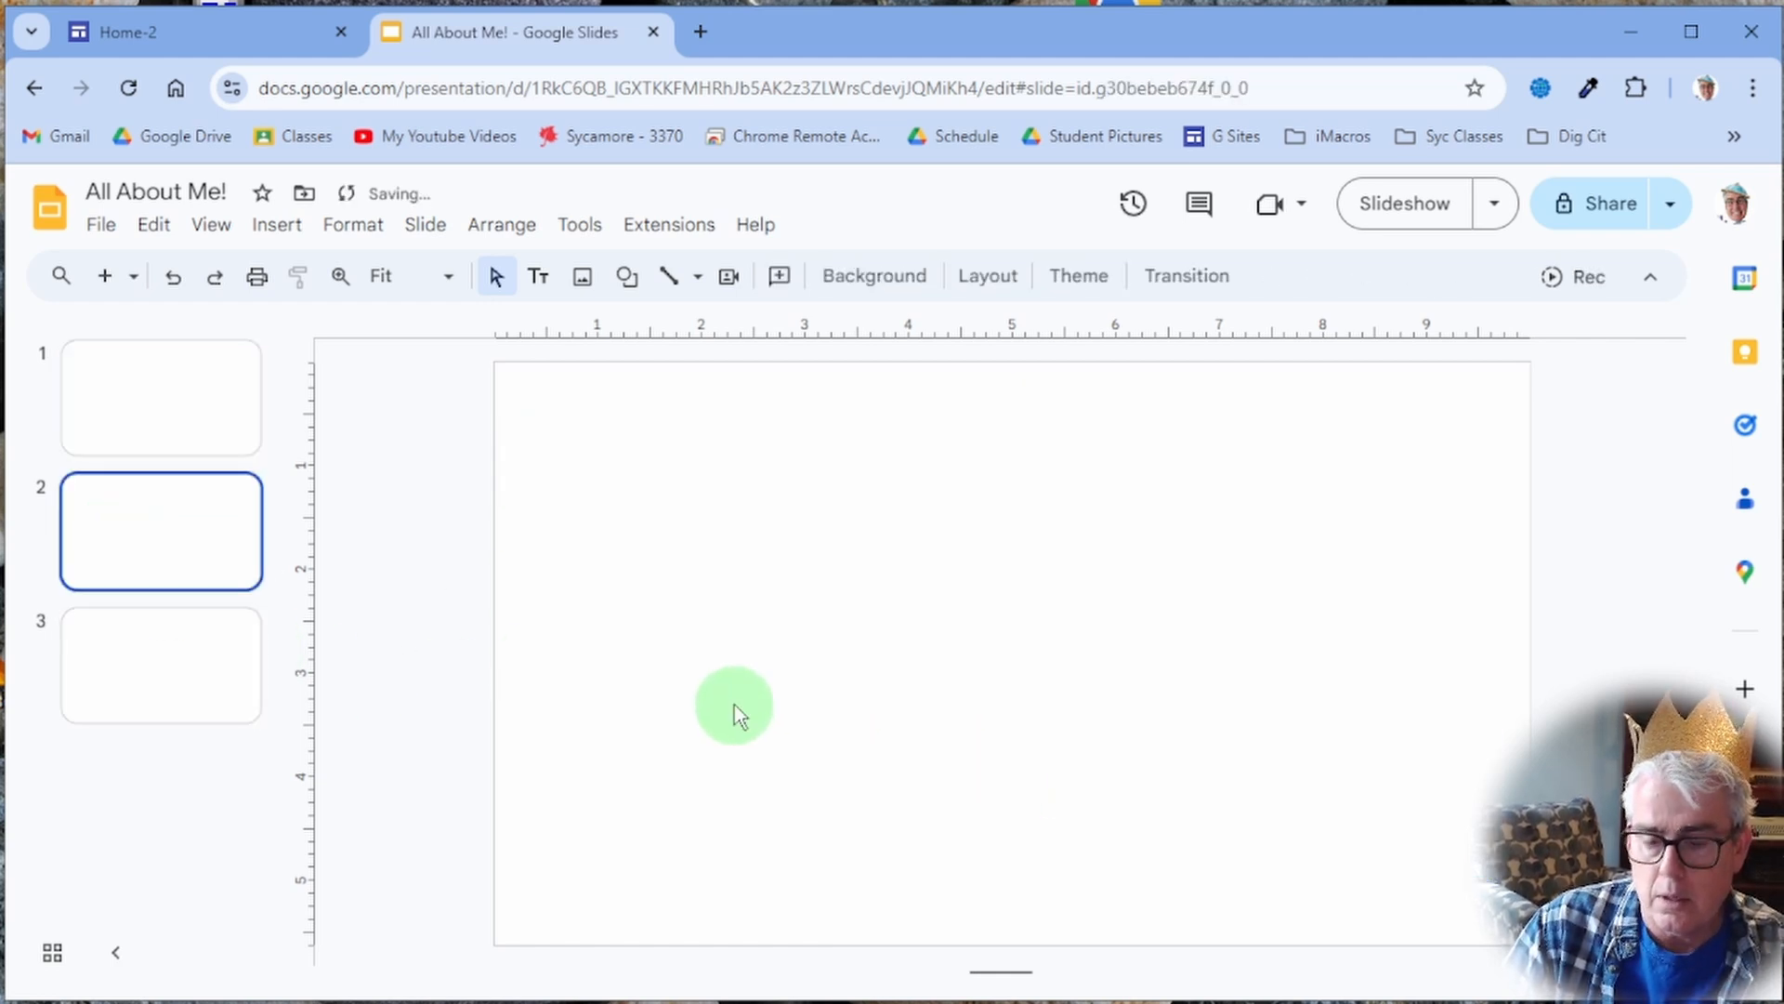
{"action": "left_click", "coordinate": [168, 620]}
{"action": "left_click_drag", "start_coordinate": [516, 459], "coordinate": [693, 687]}
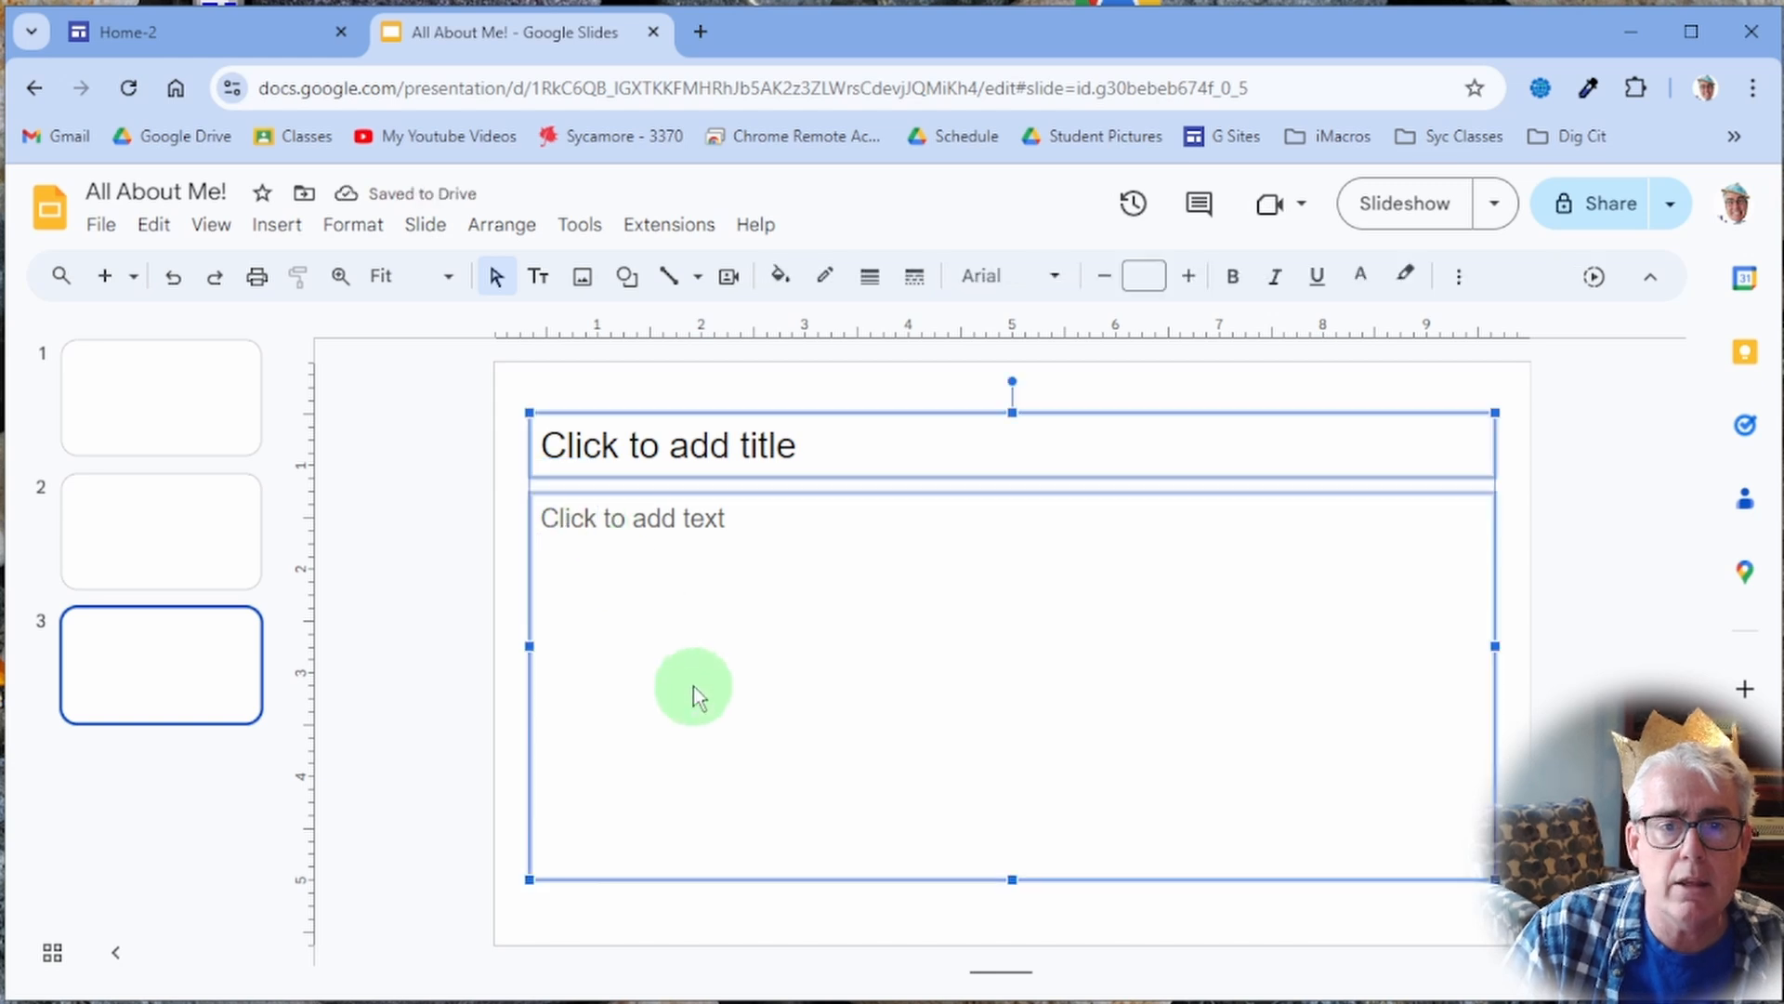
{"action": "key", "text": "Delete"}
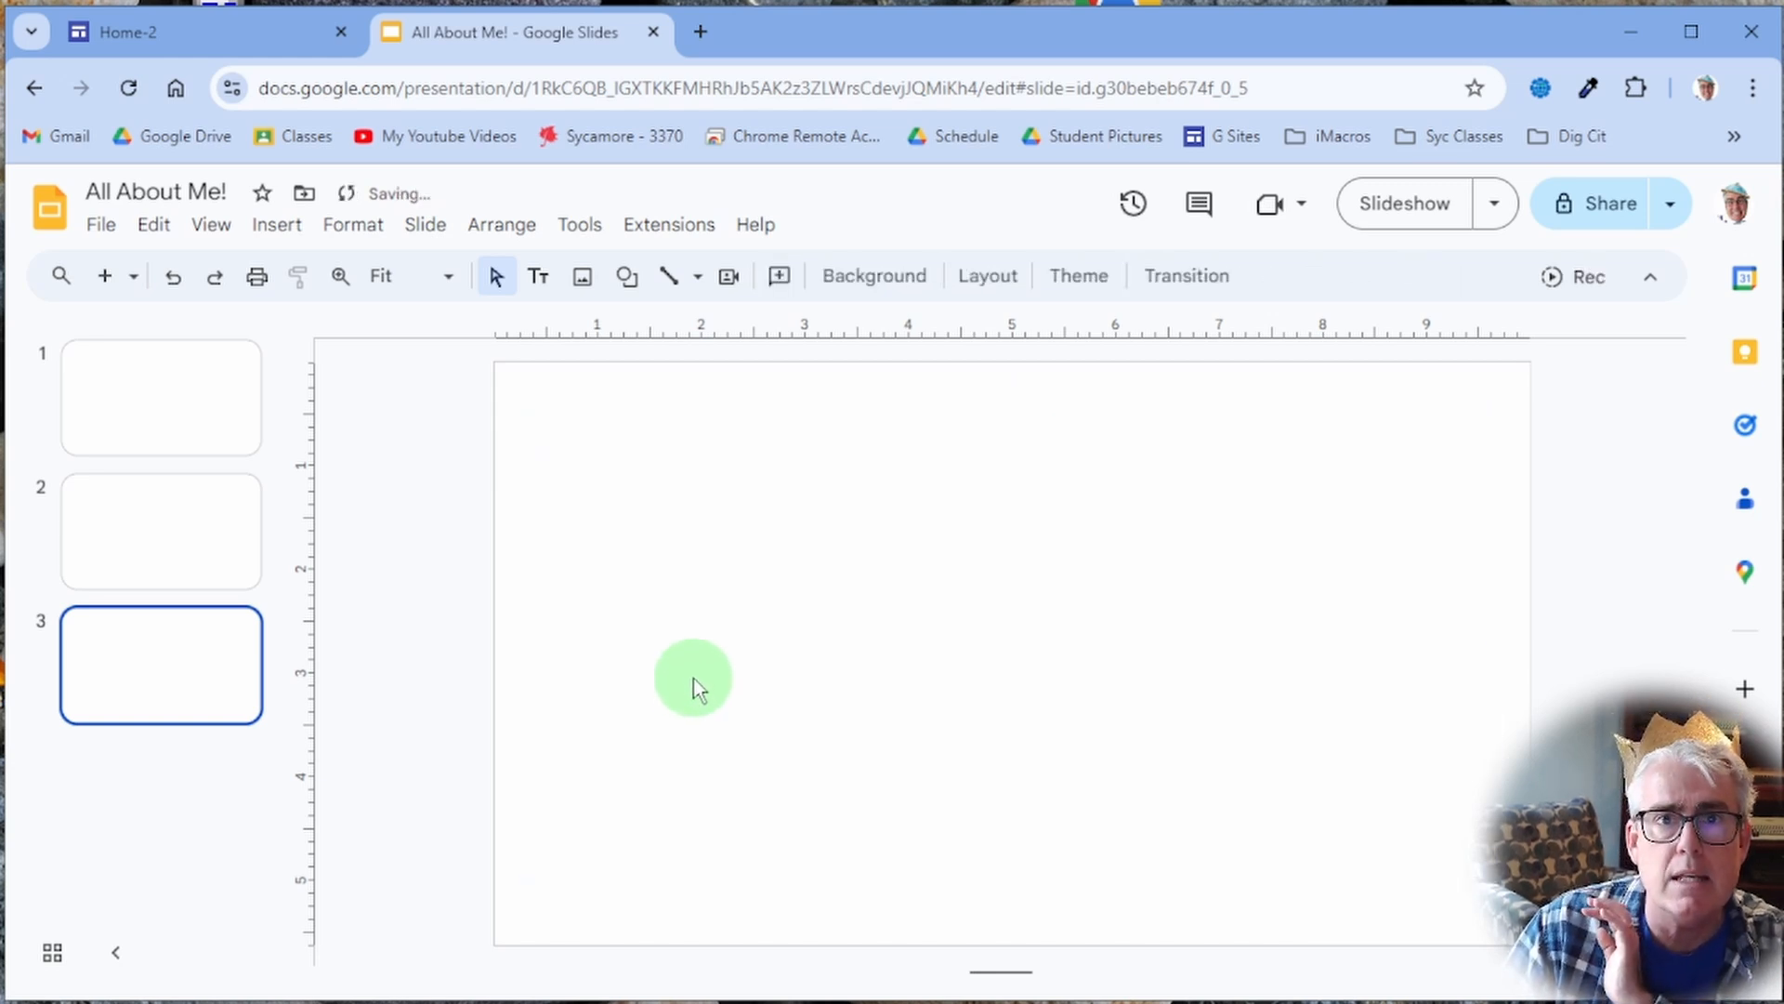
Step: Go through all three slides to check whether each one is blank
{"action": "left_click", "coordinate": [167, 406]}
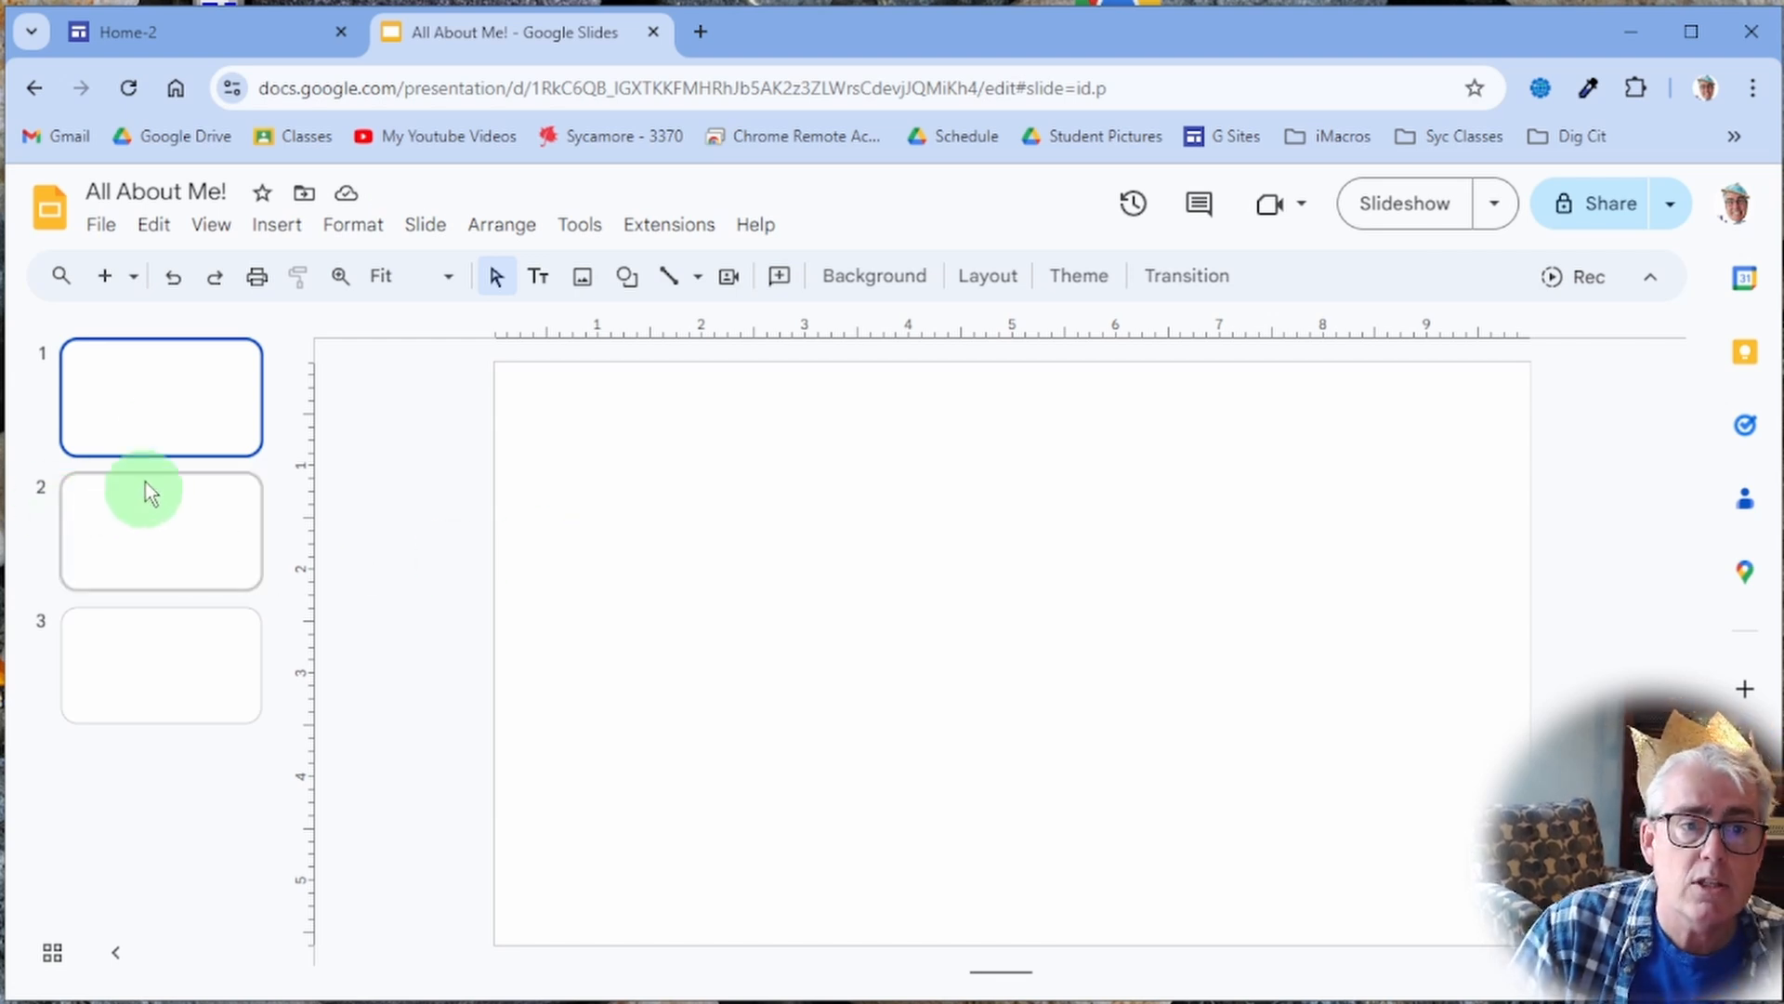
{"action": "left_click", "coordinate": [166, 509]}
{"action": "left_click", "coordinate": [201, 655]}
{"action": "left_click", "coordinate": [207, 420]}
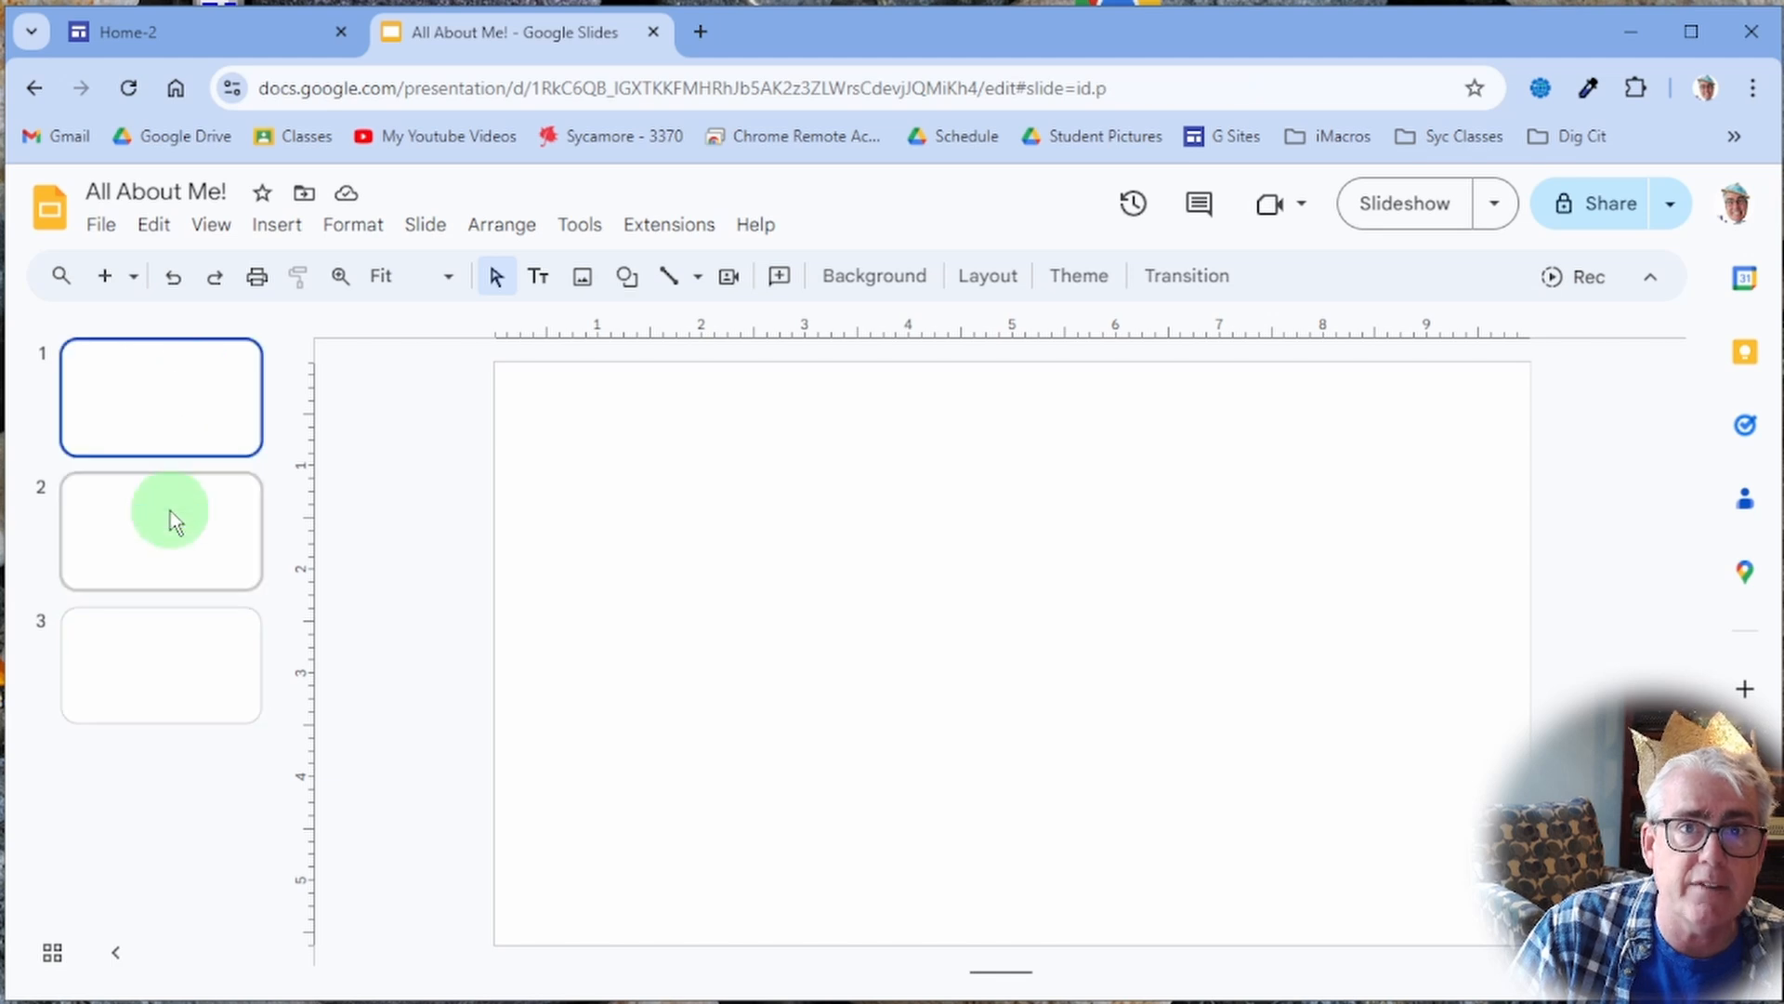
{"action": "left_click", "coordinate": [170, 510]}
{"action": "left_click", "coordinate": [180, 608]}
{"action": "left_click", "coordinate": [151, 410]}
{"action": "left_click", "coordinate": [143, 521]}
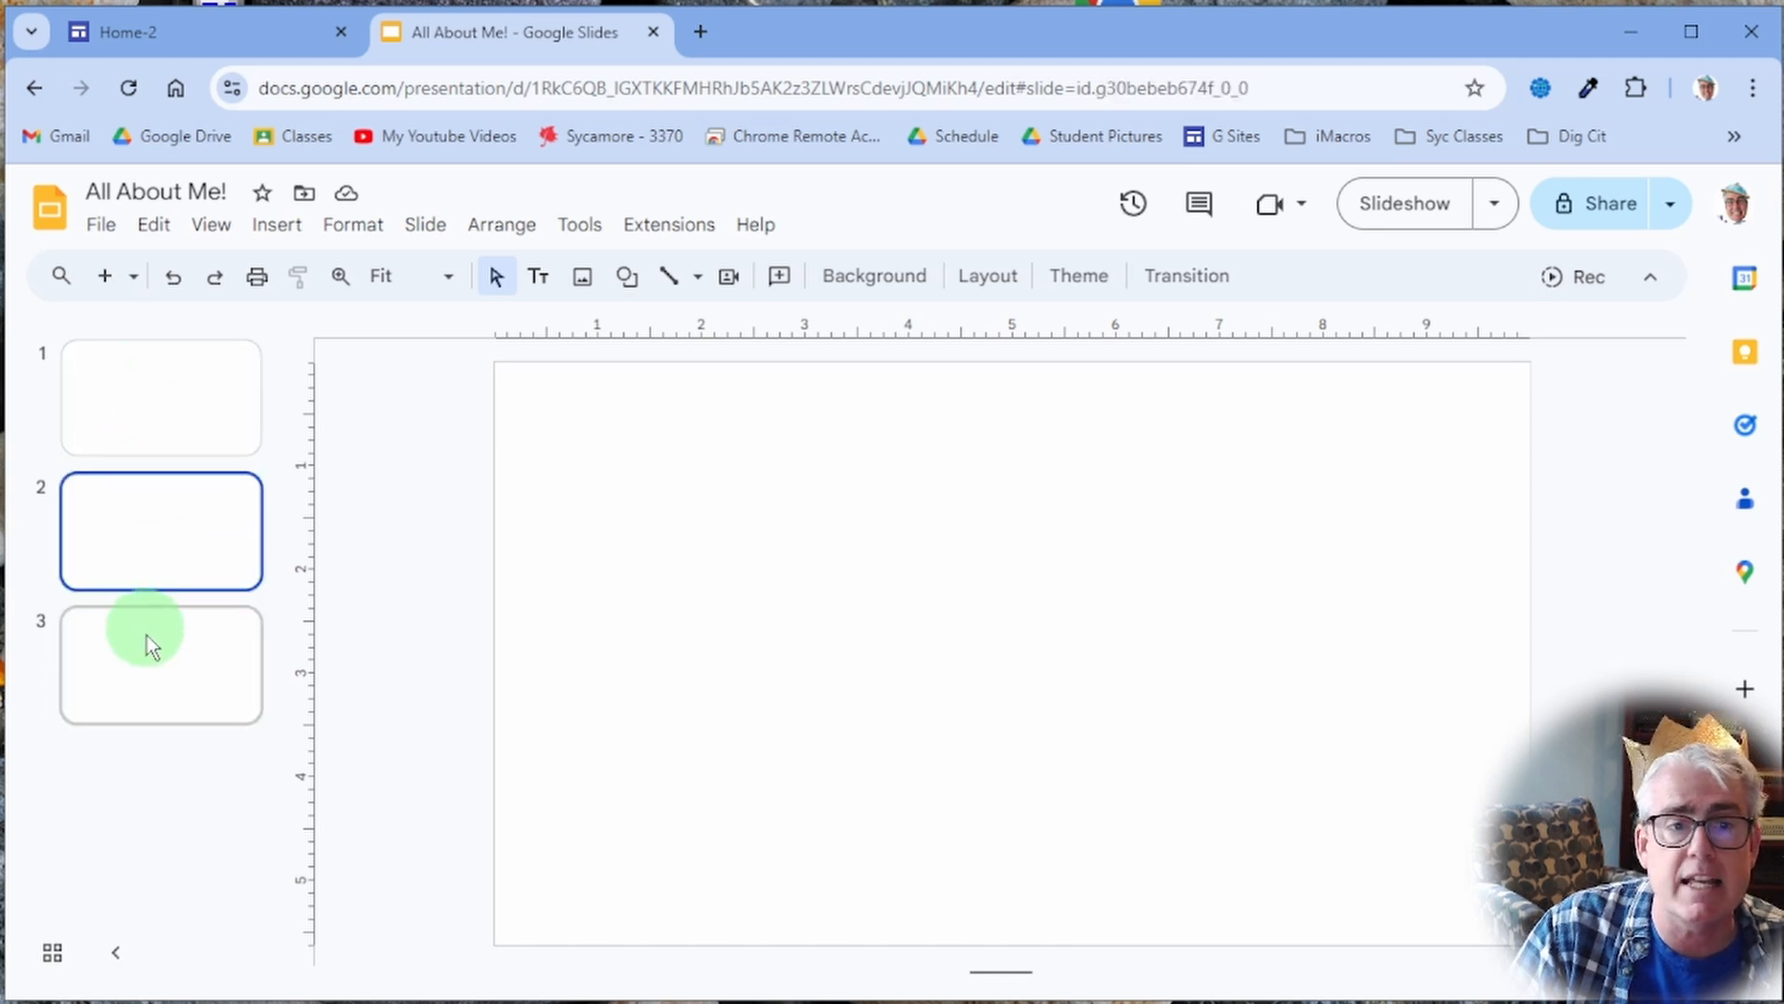
{"action": "left_click", "coordinate": [147, 641]}
Step: Search web images for "dodgers" and insert the blue Dodgers script logo on the first slide
{"action": "left_click", "coordinate": [171, 398]}
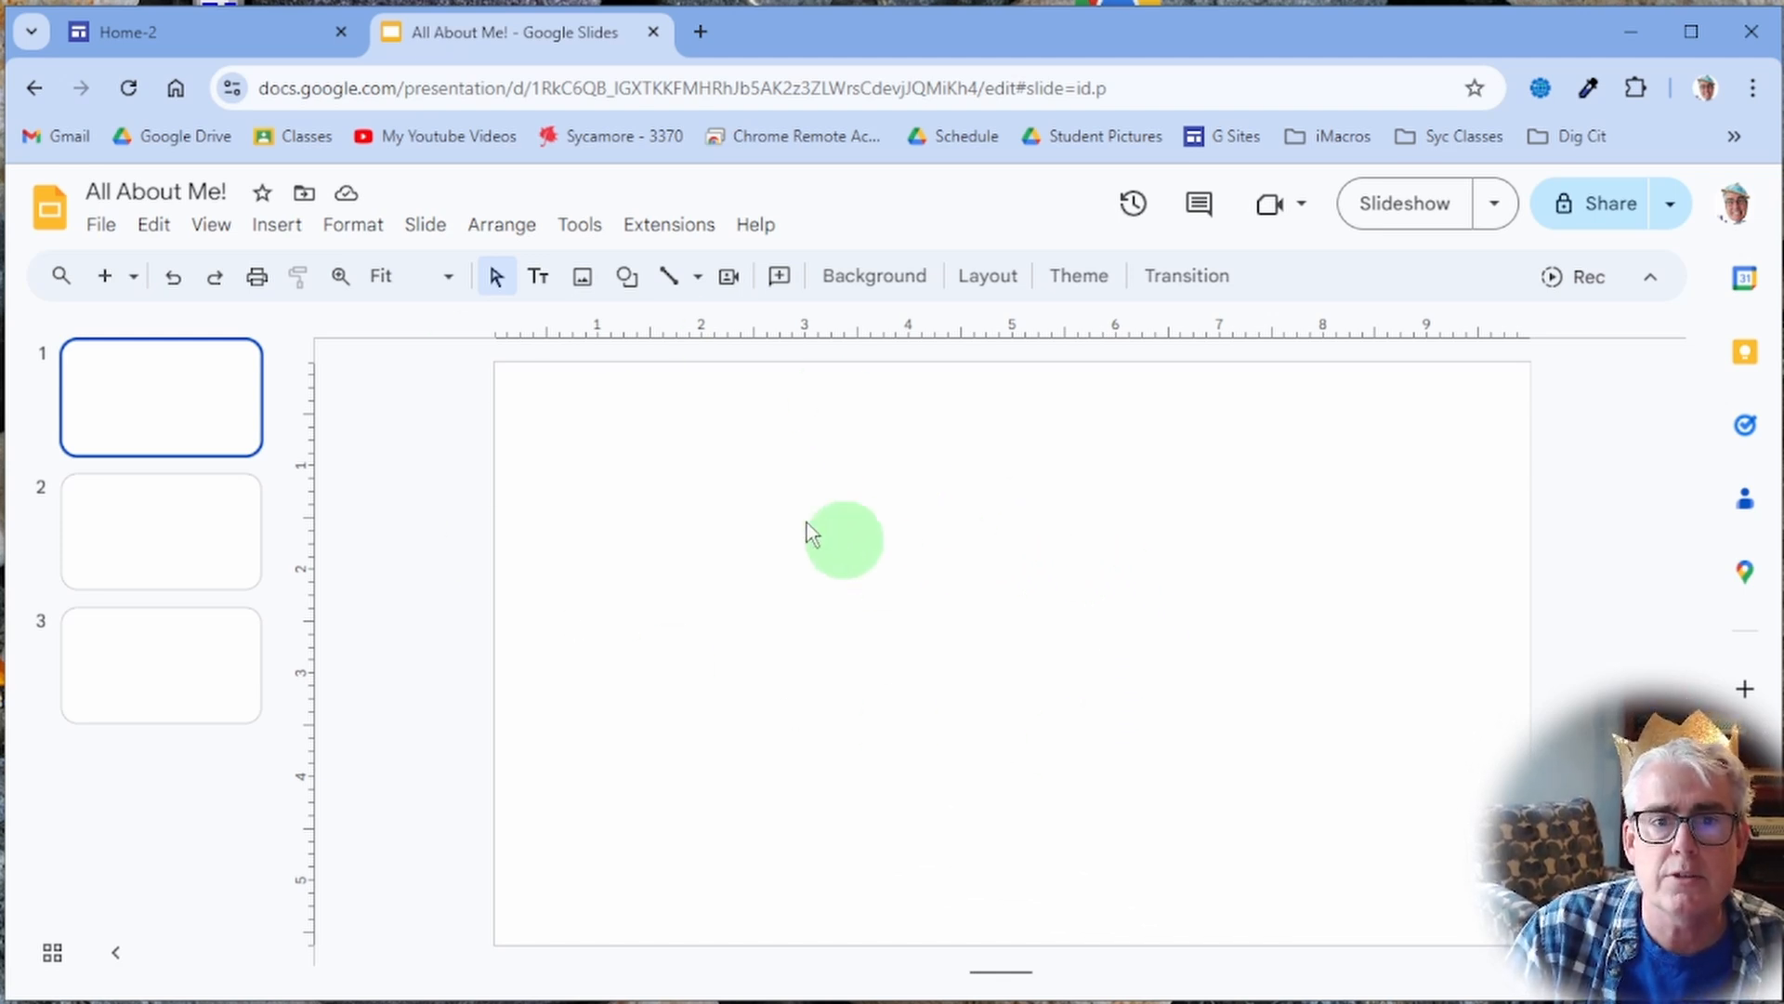
{"action": "left_click", "coordinate": [583, 279]}
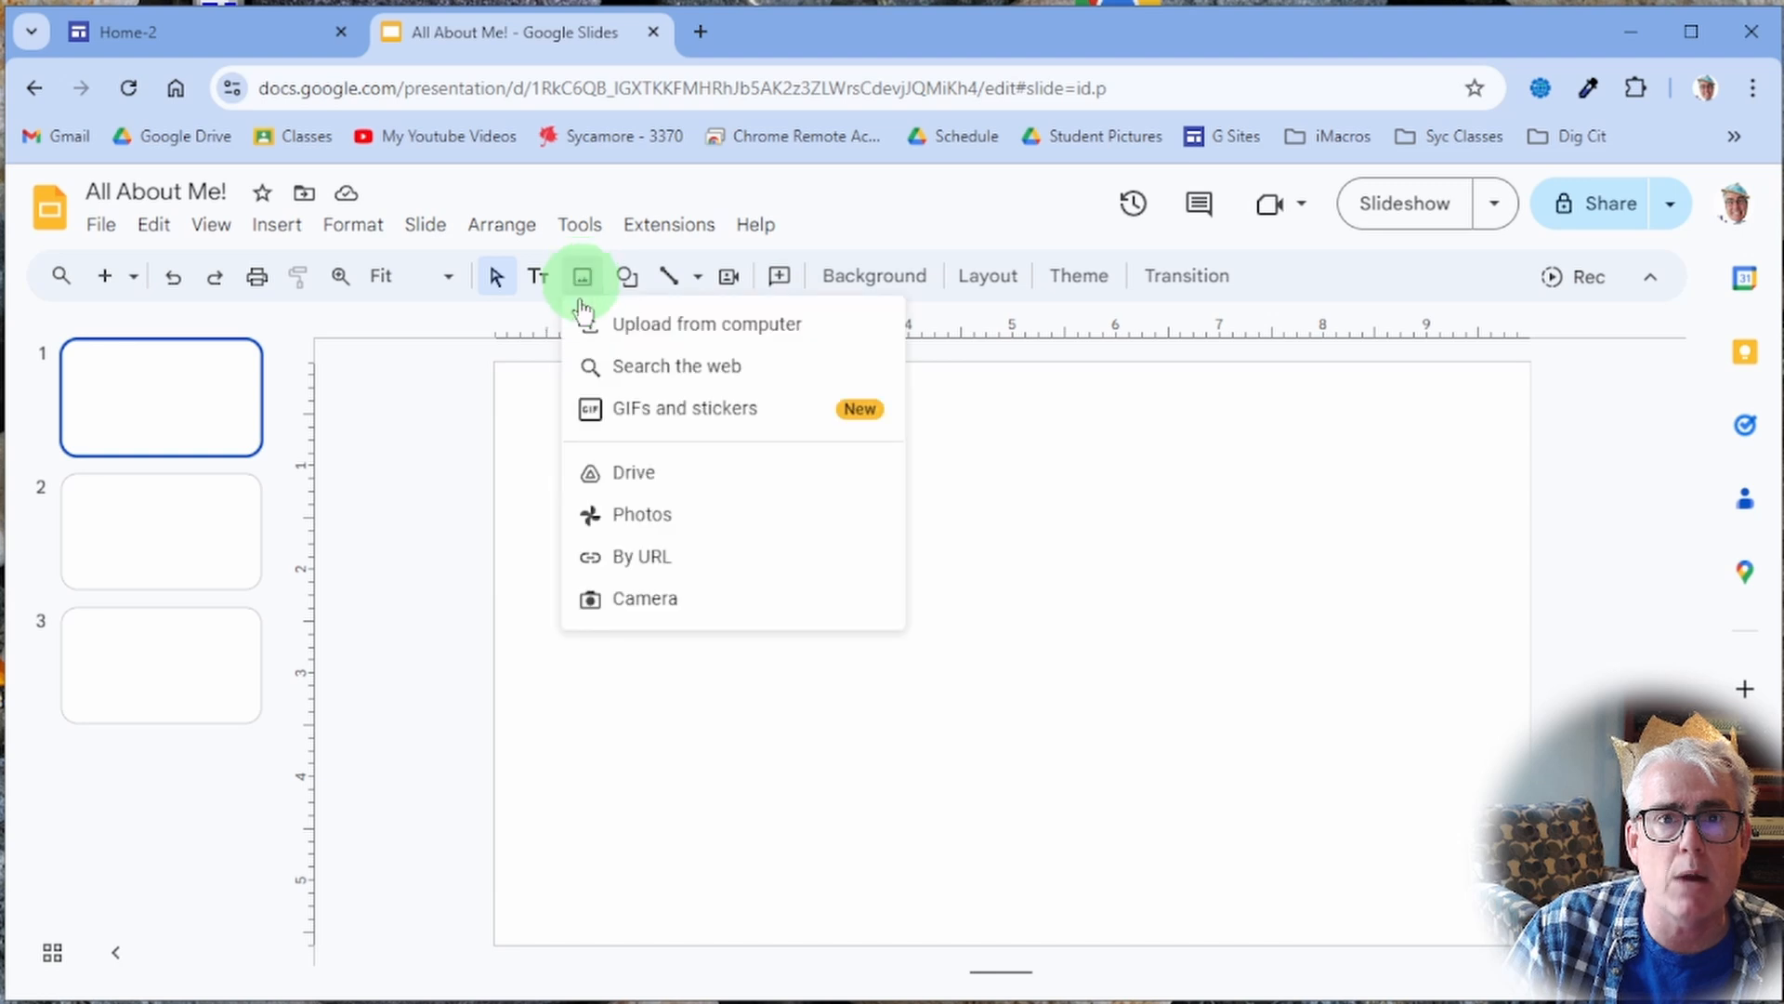
{"action": "left_click", "coordinate": [589, 369]}
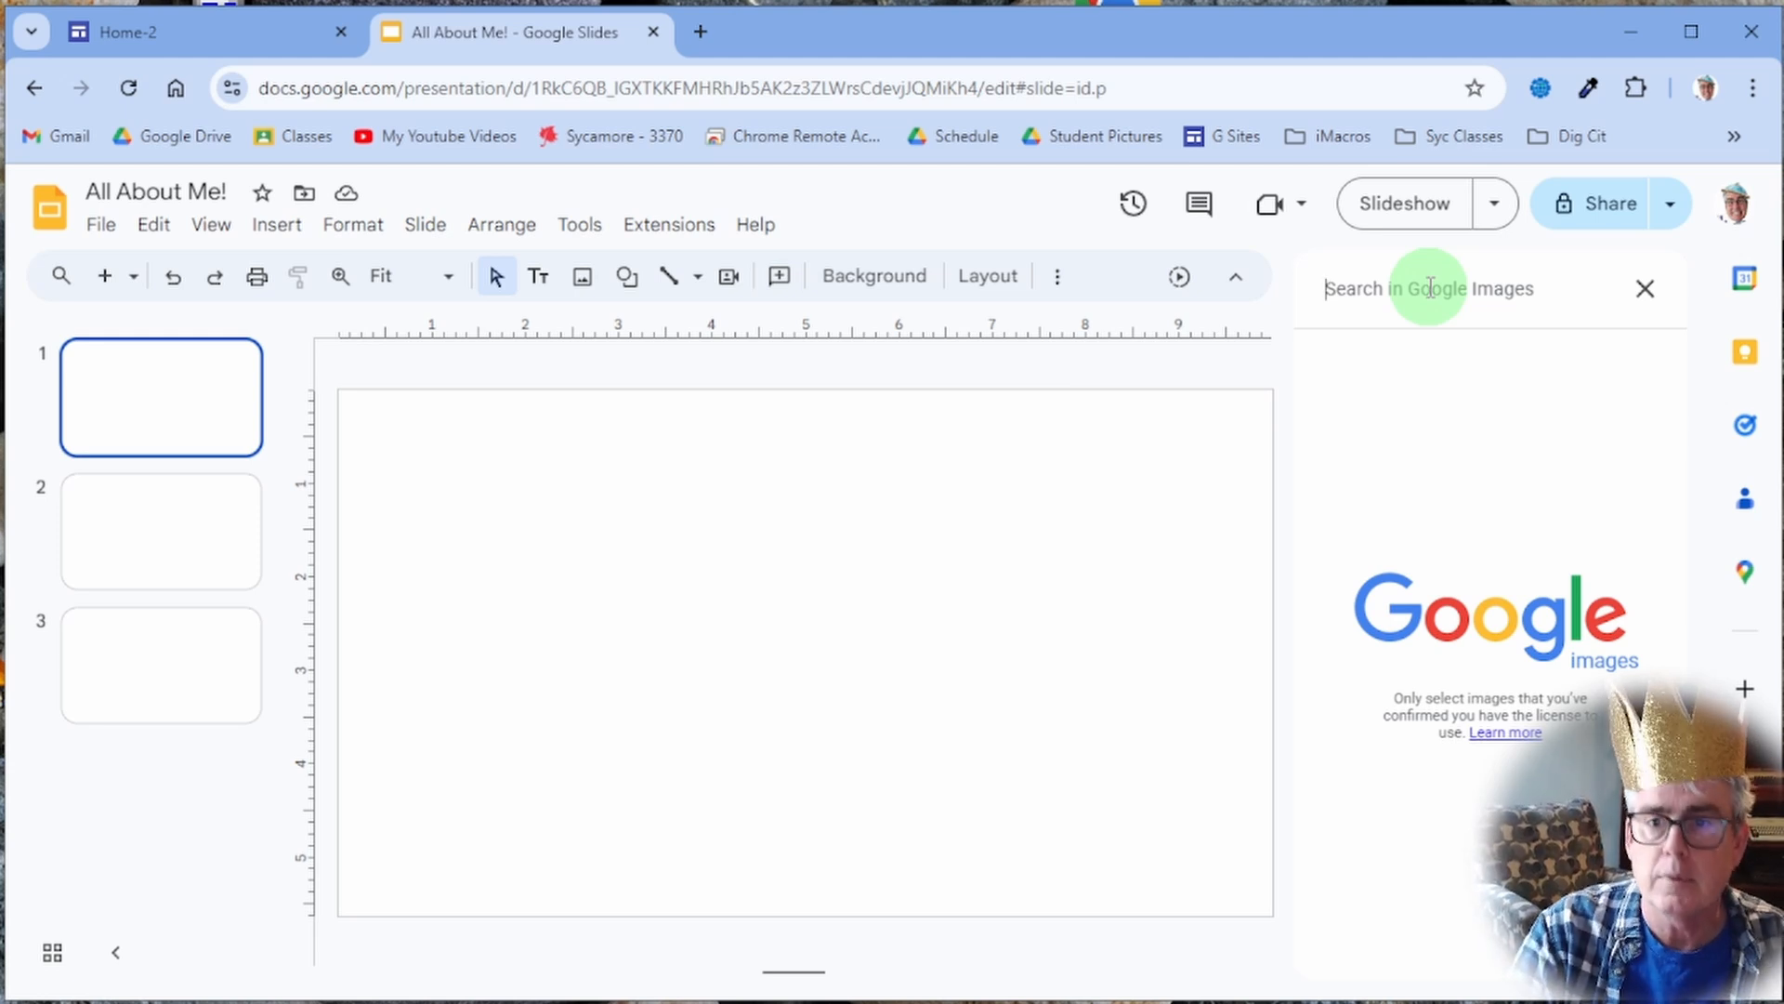
{"action": "type", "text": "dodgers"}
{"action": "key", "text": "Return"}
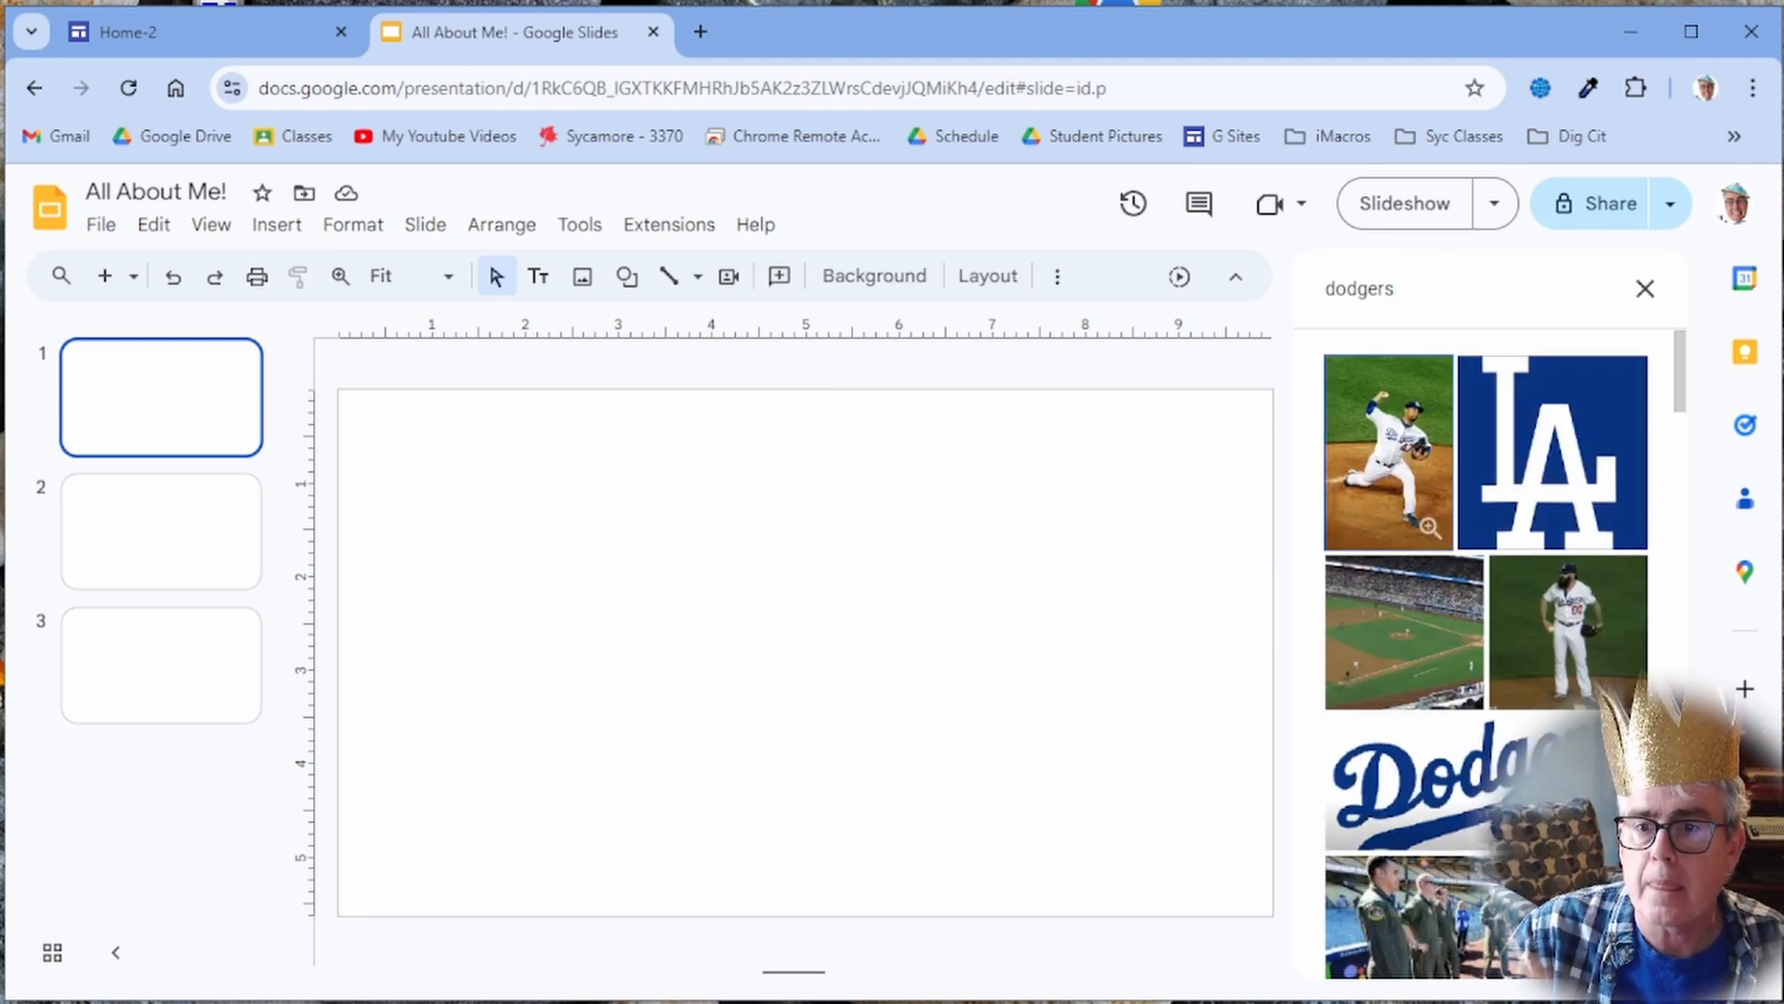
{"action": "left_click", "coordinate": [1506, 778]}
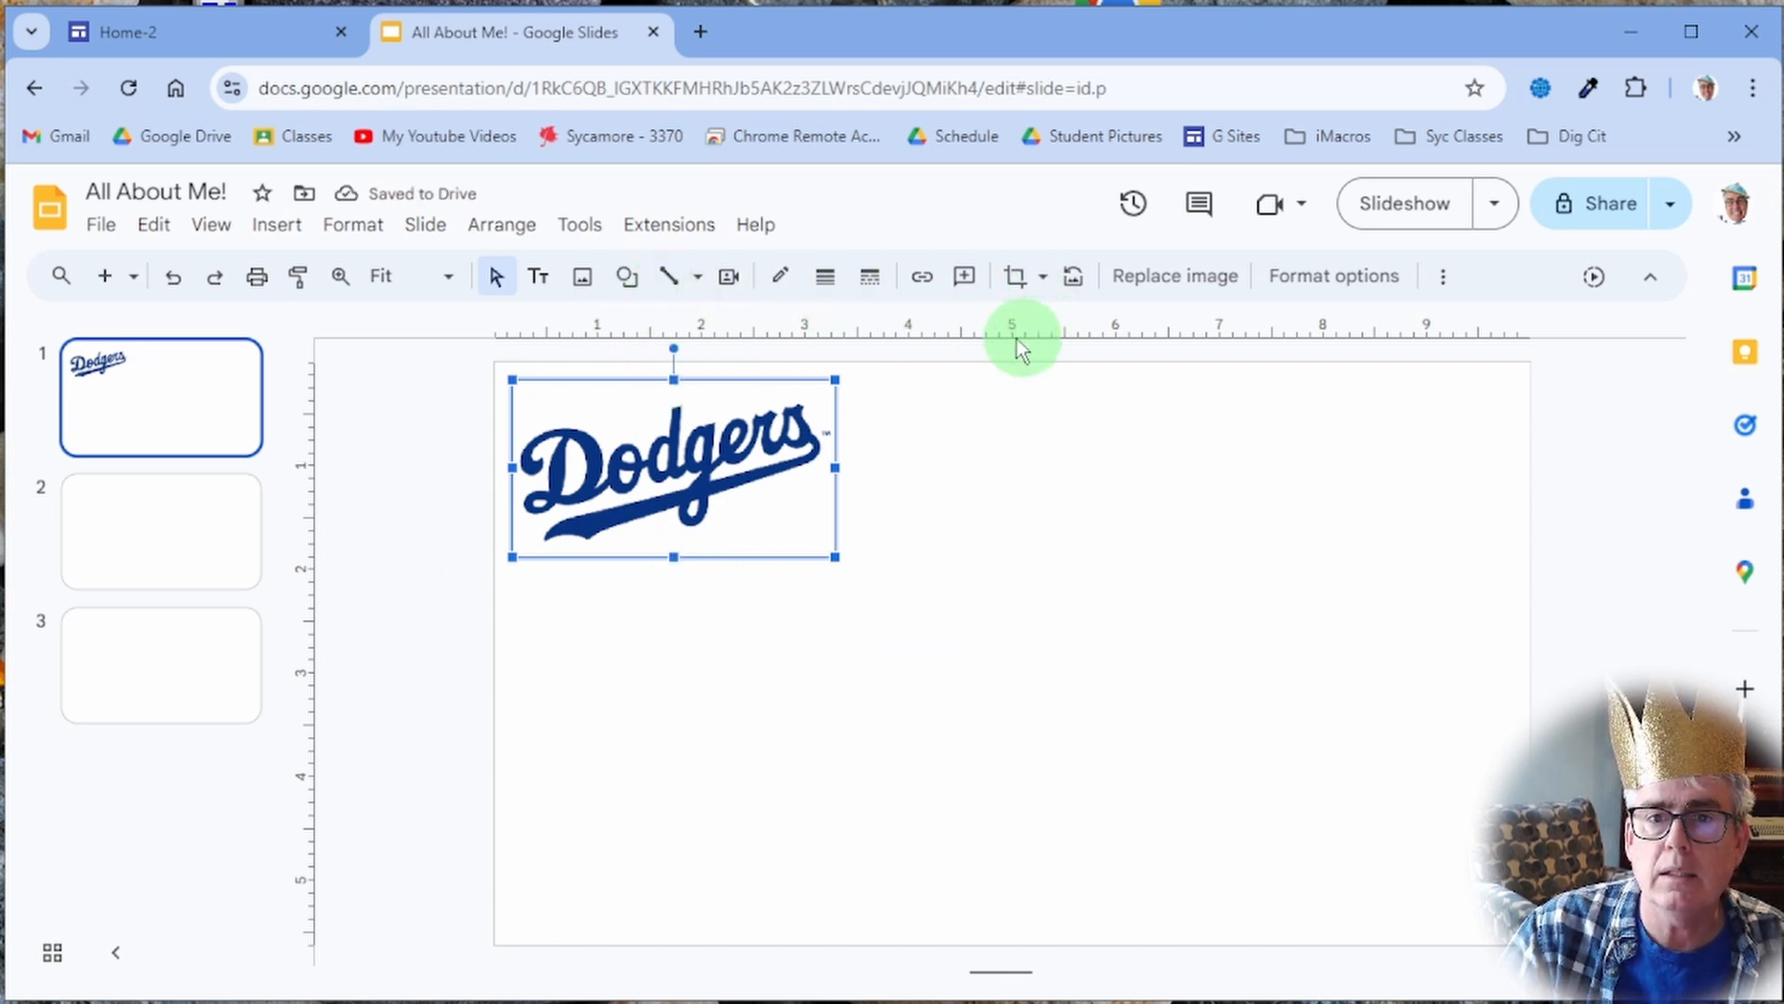
{"action": "left_click", "coordinate": [583, 283]}
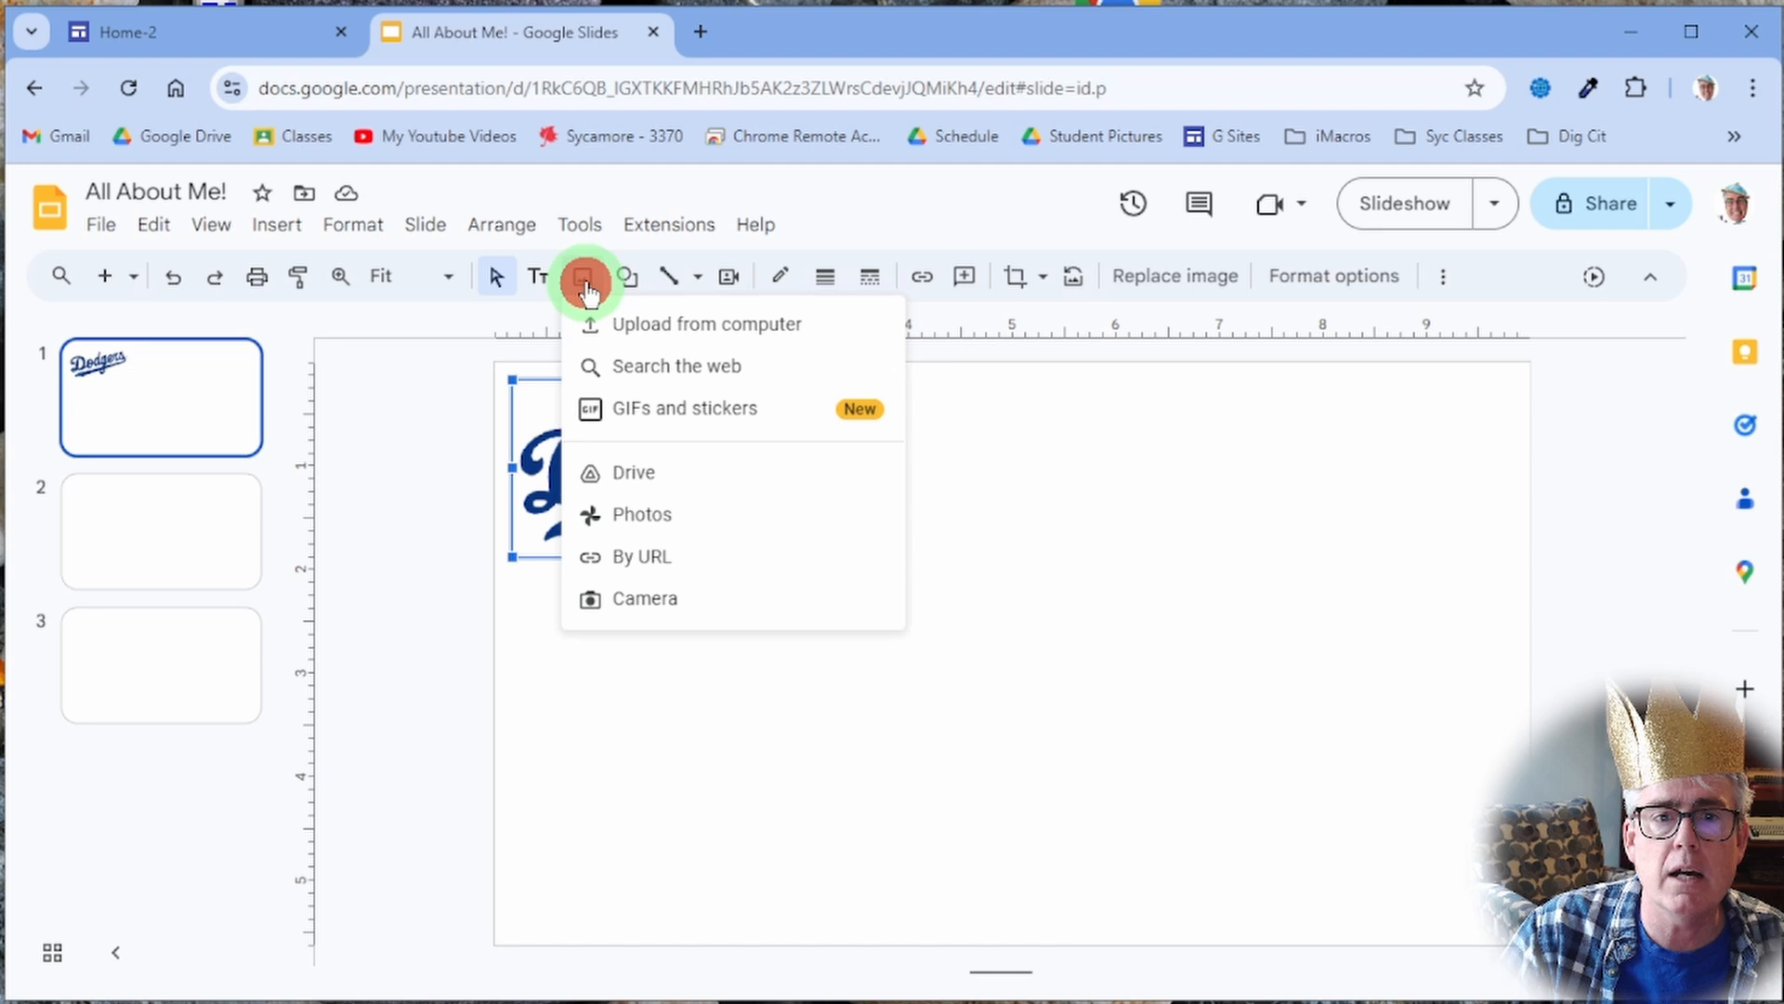
{"action": "left_click", "coordinate": [677, 366]}
{"action": "left_click_drag", "start_coordinate": [1395, 290], "coordinate": [1252, 316]}
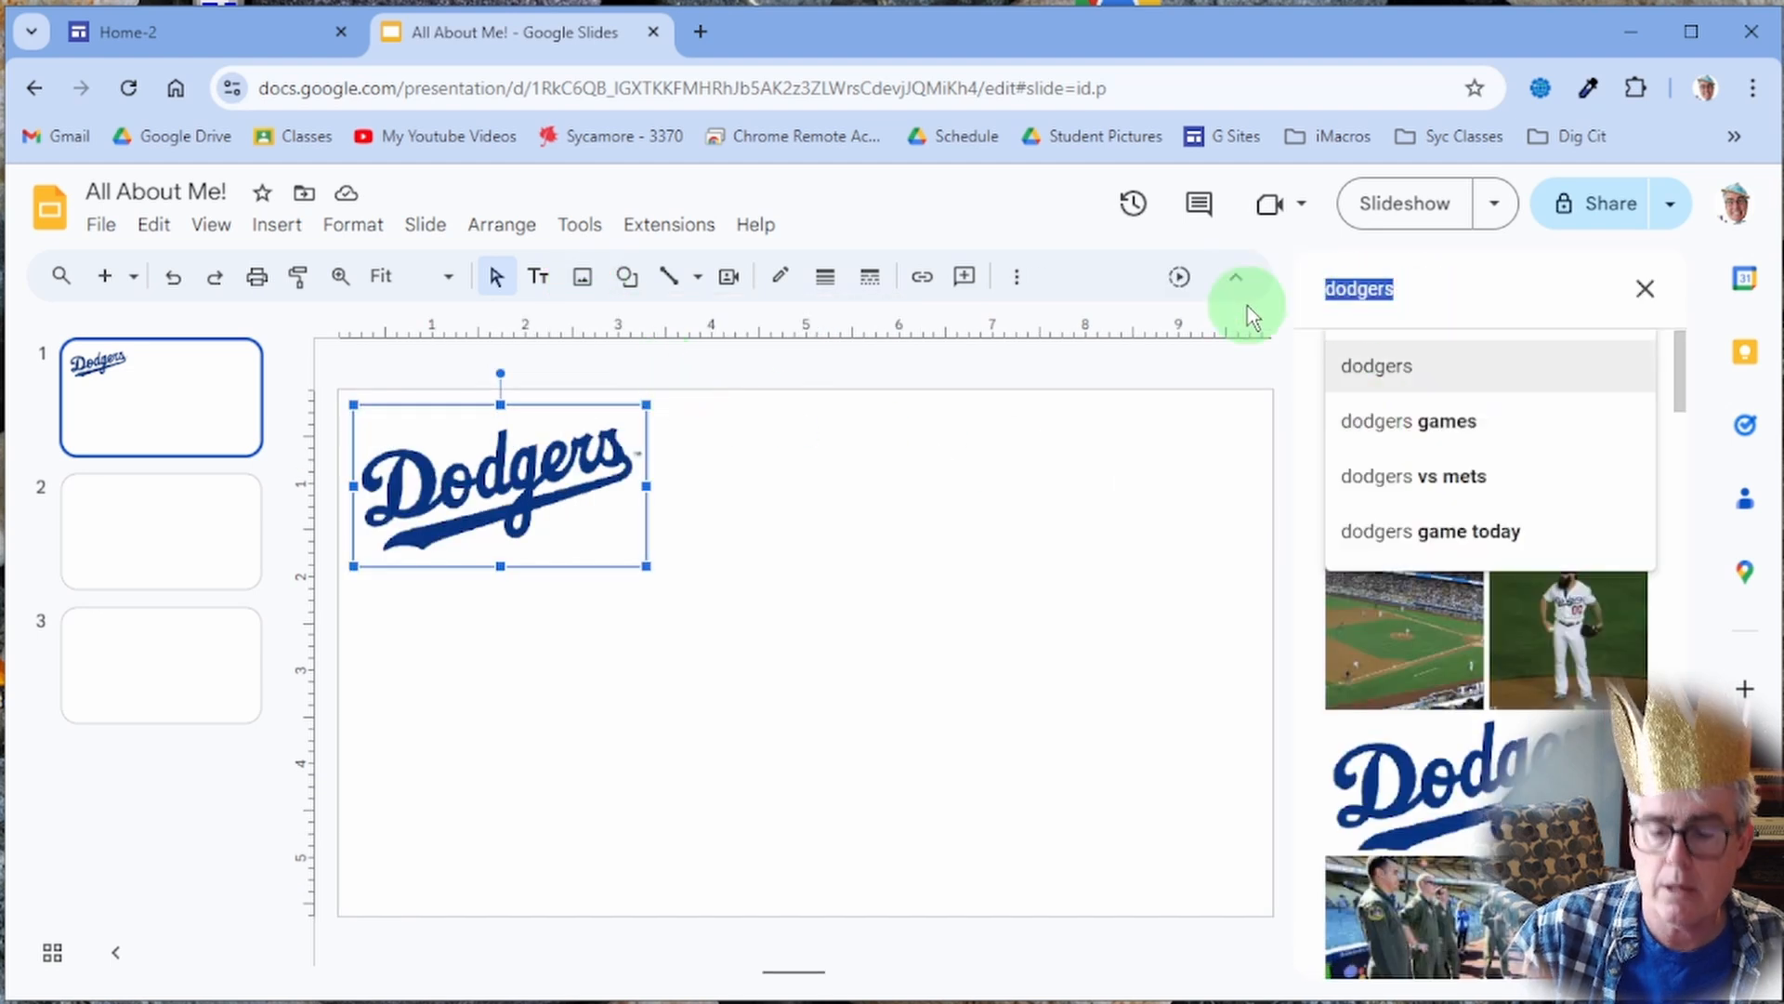
{"action": "left_click", "coordinate": [1643, 290]}
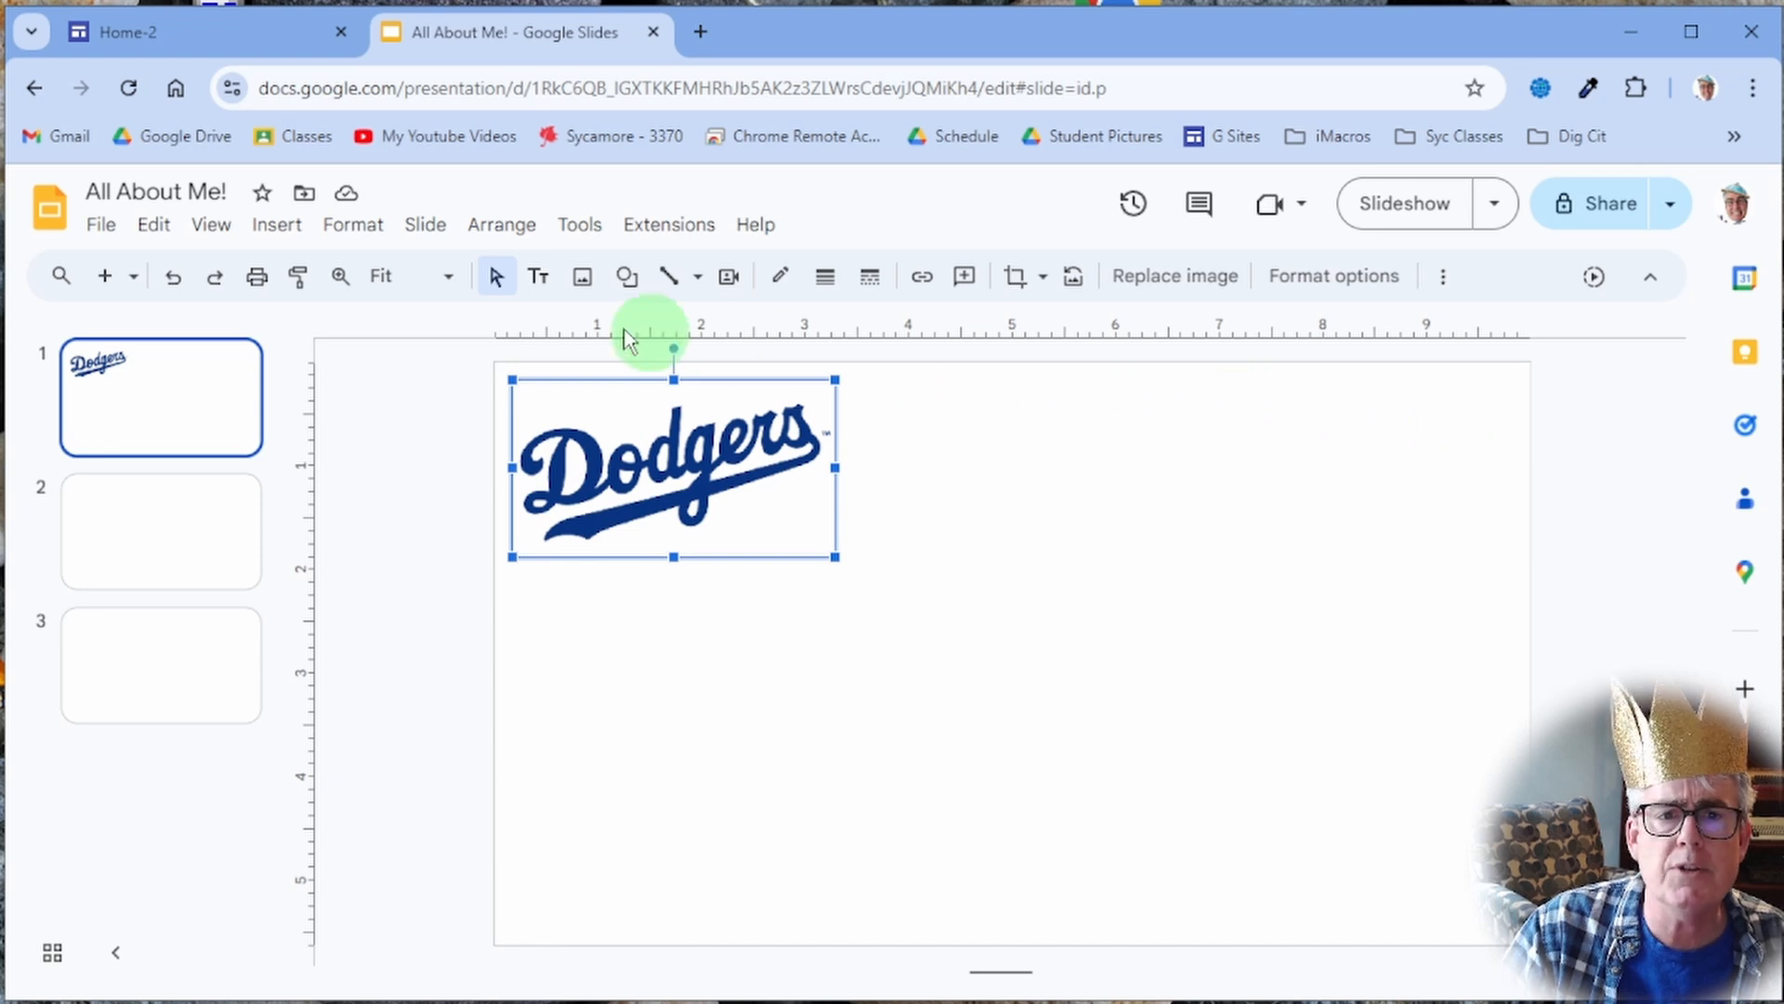
Step: Search web images for "jackie robinson" and insert the black-and-white photo of him swinging a bat on the first slide
{"action": "left_click", "coordinate": [583, 288]}
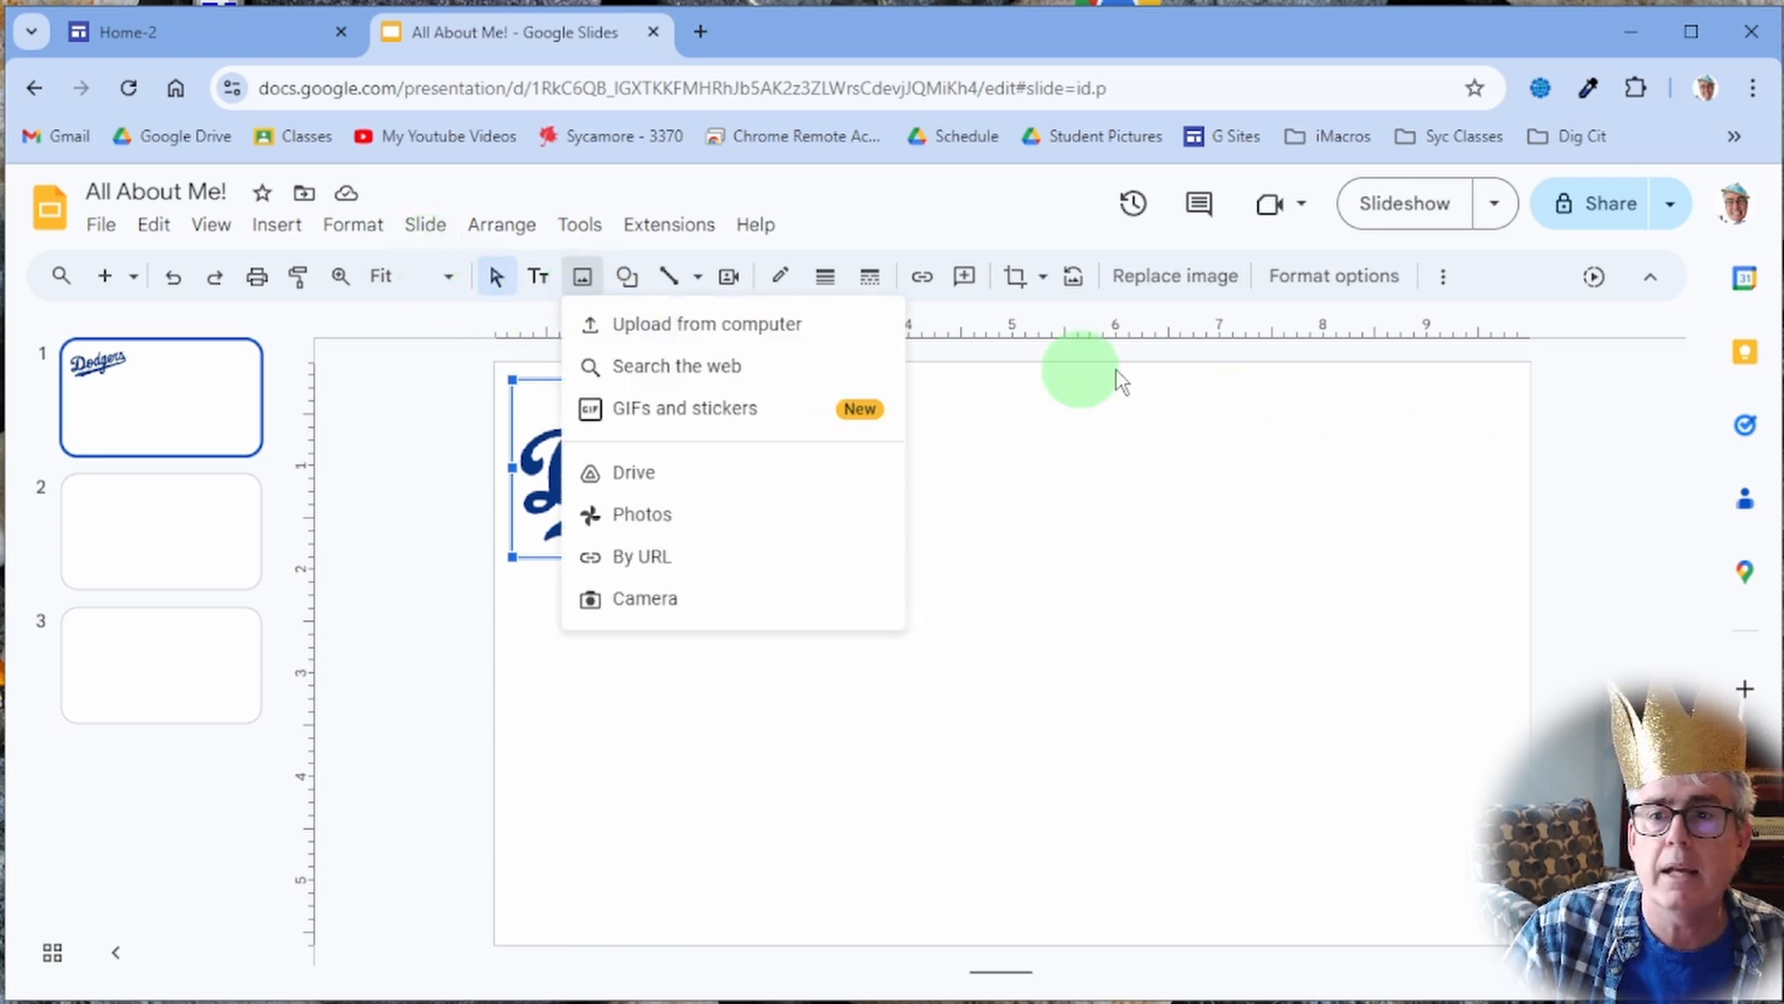
{"action": "left_click", "coordinate": [884, 363]}
{"action": "left_click", "coordinate": [1413, 283]}
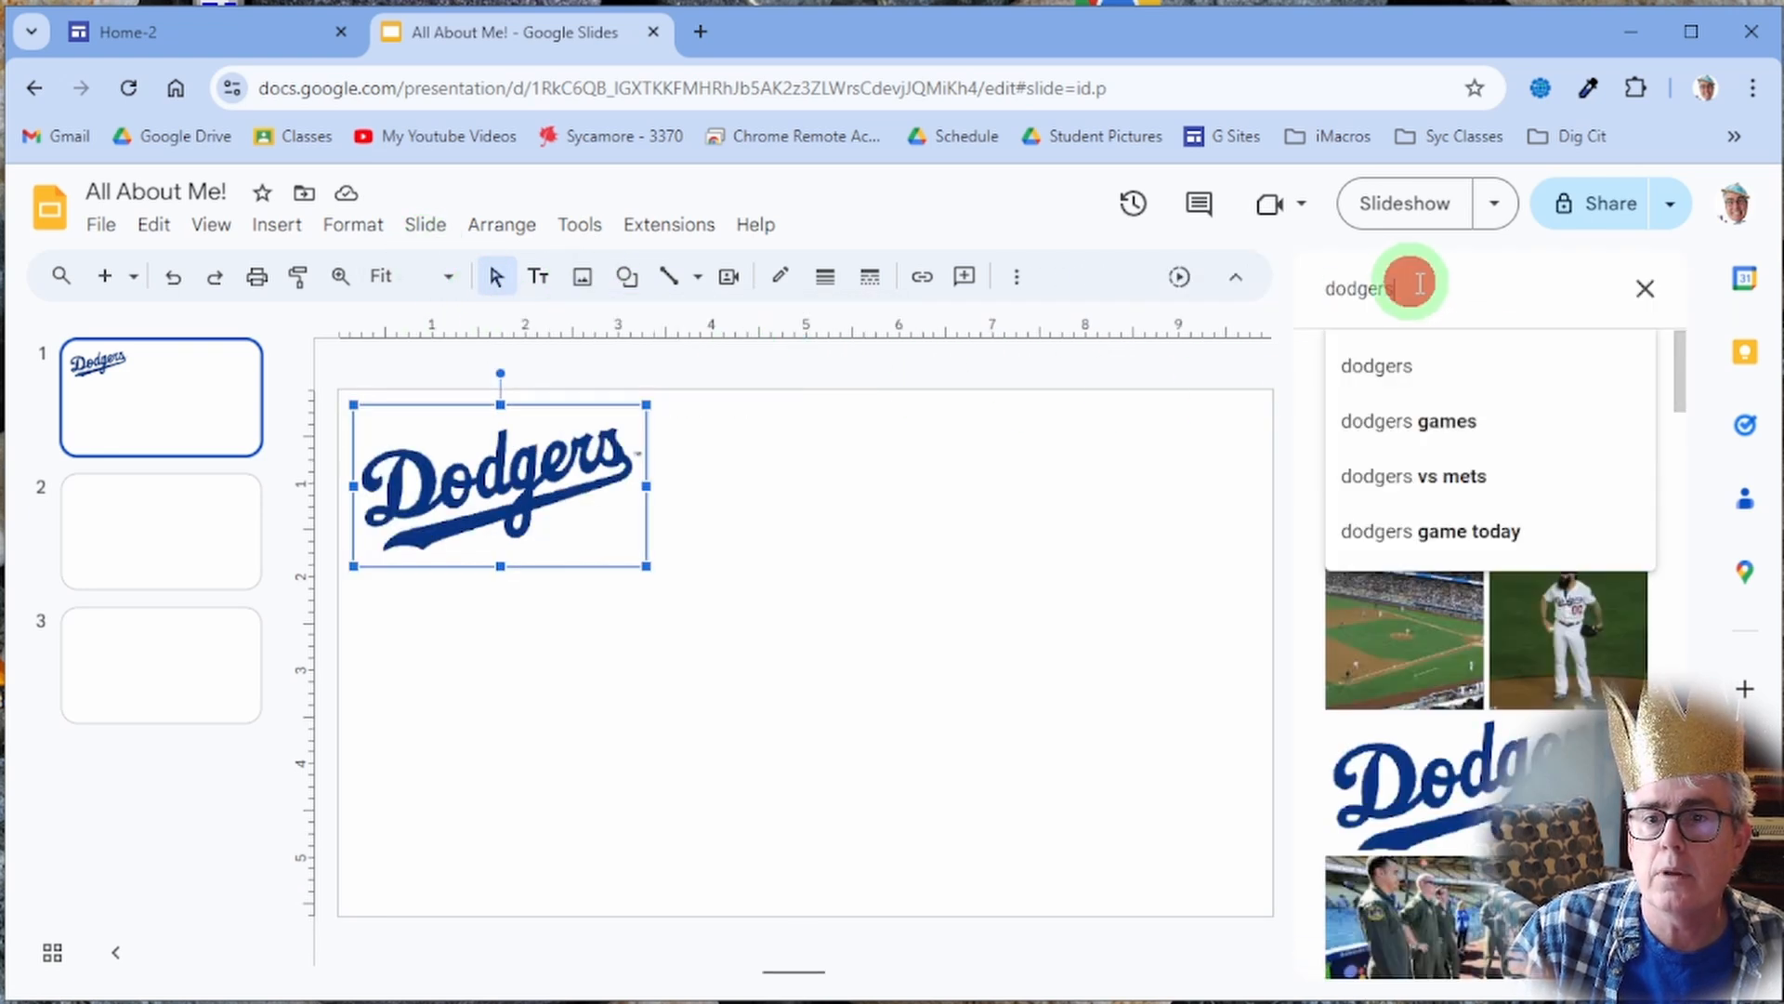
{"action": "key", "text": "BackSpace"}
{"action": "key", "text": "BackSpace"}
{"action": "key", "text": "BackSpace"}
{"action": "key", "text": "BackSpace"}
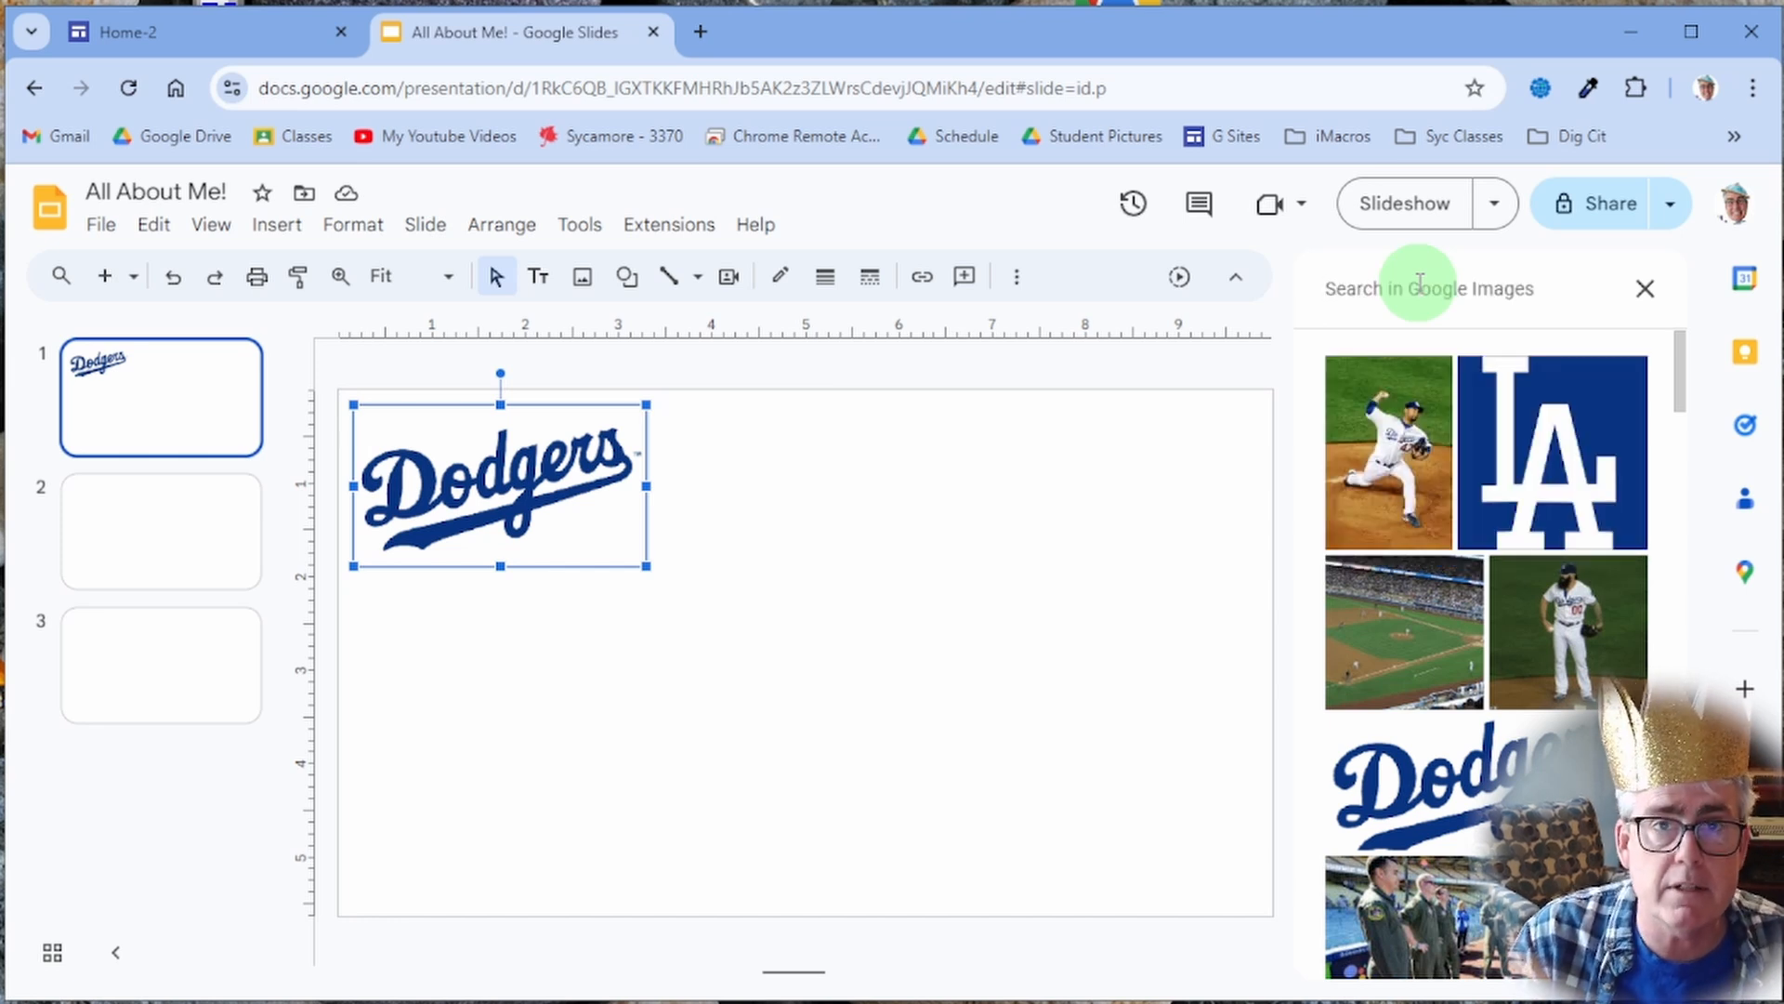
{"action": "type", "text": "jackie "}
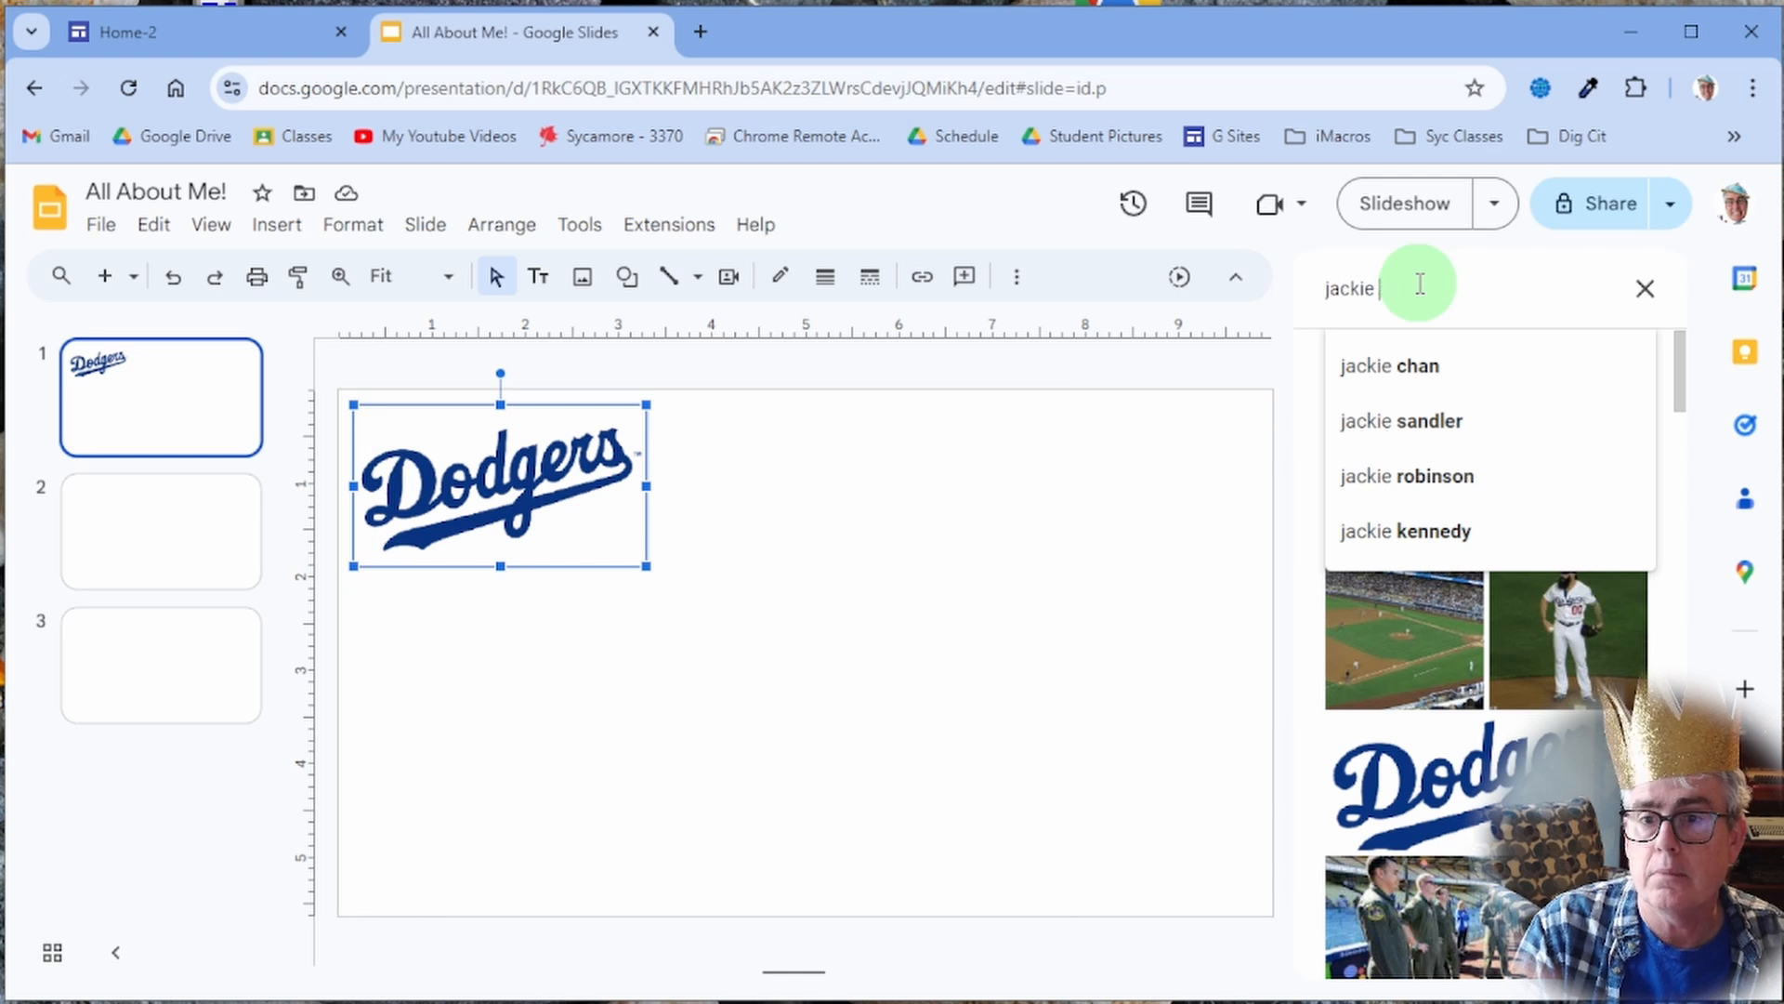
{"action": "type", "text": "robin"}
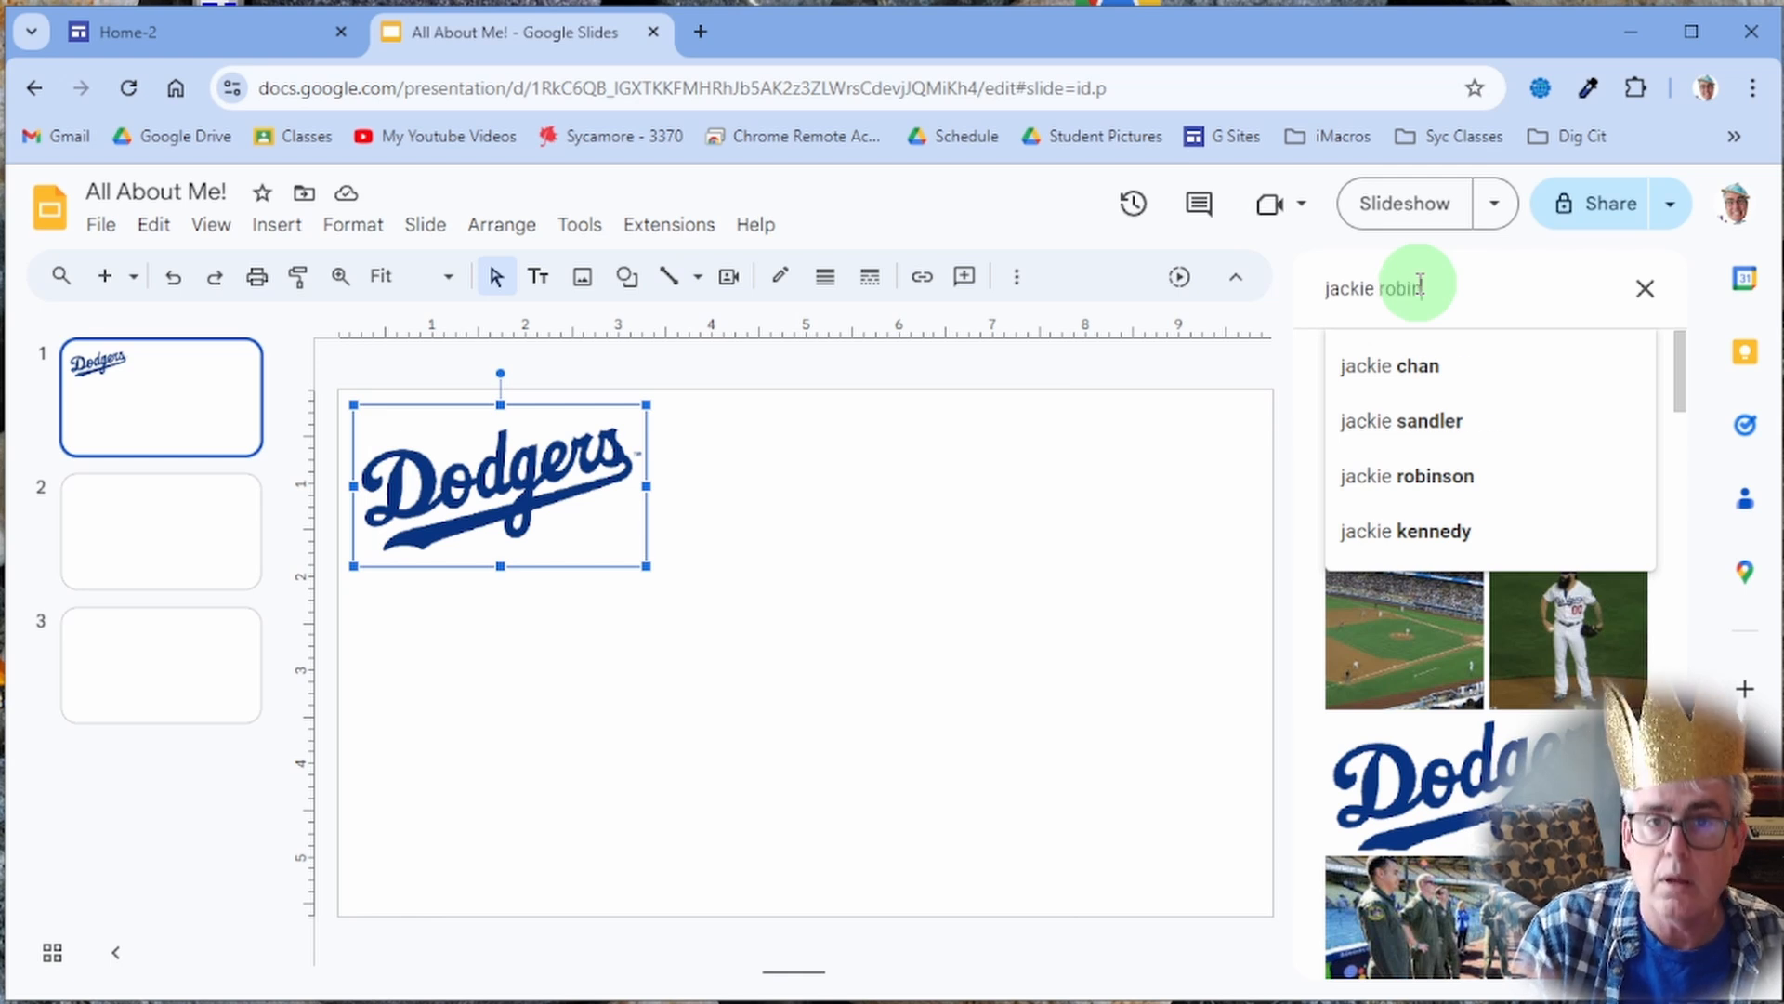
{"action": "type", "text": "so"}
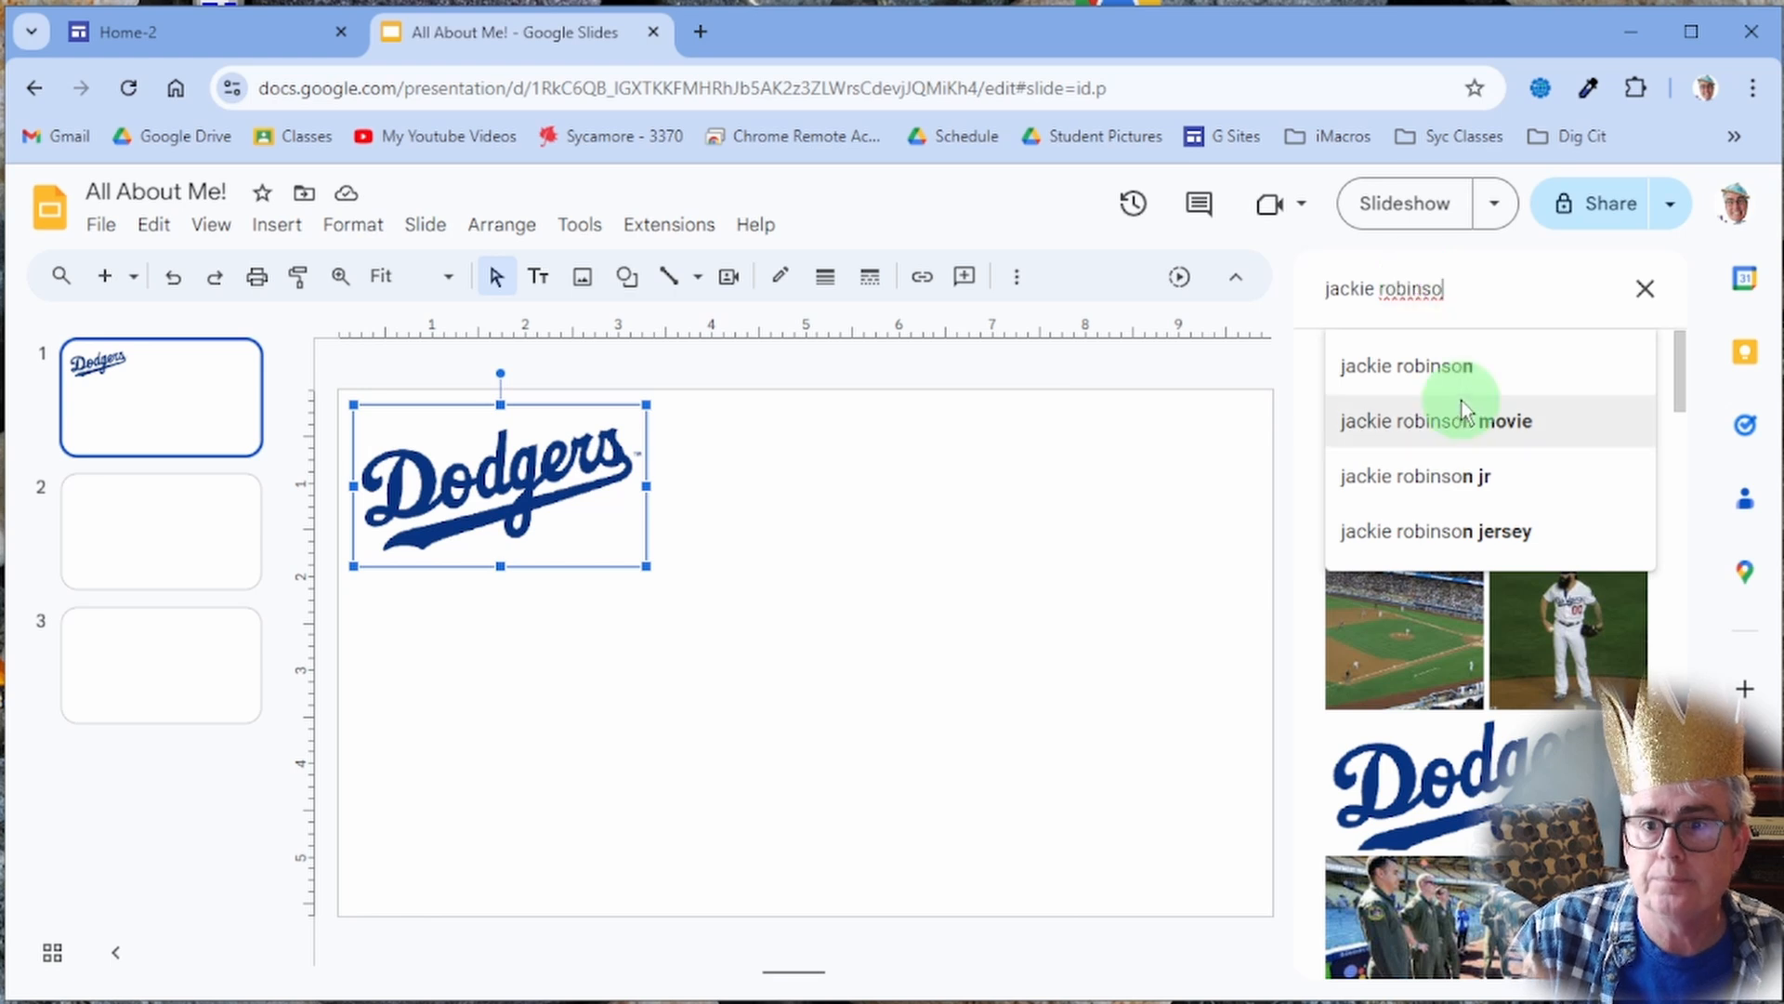
{"action": "left_click", "coordinate": [1461, 368]}
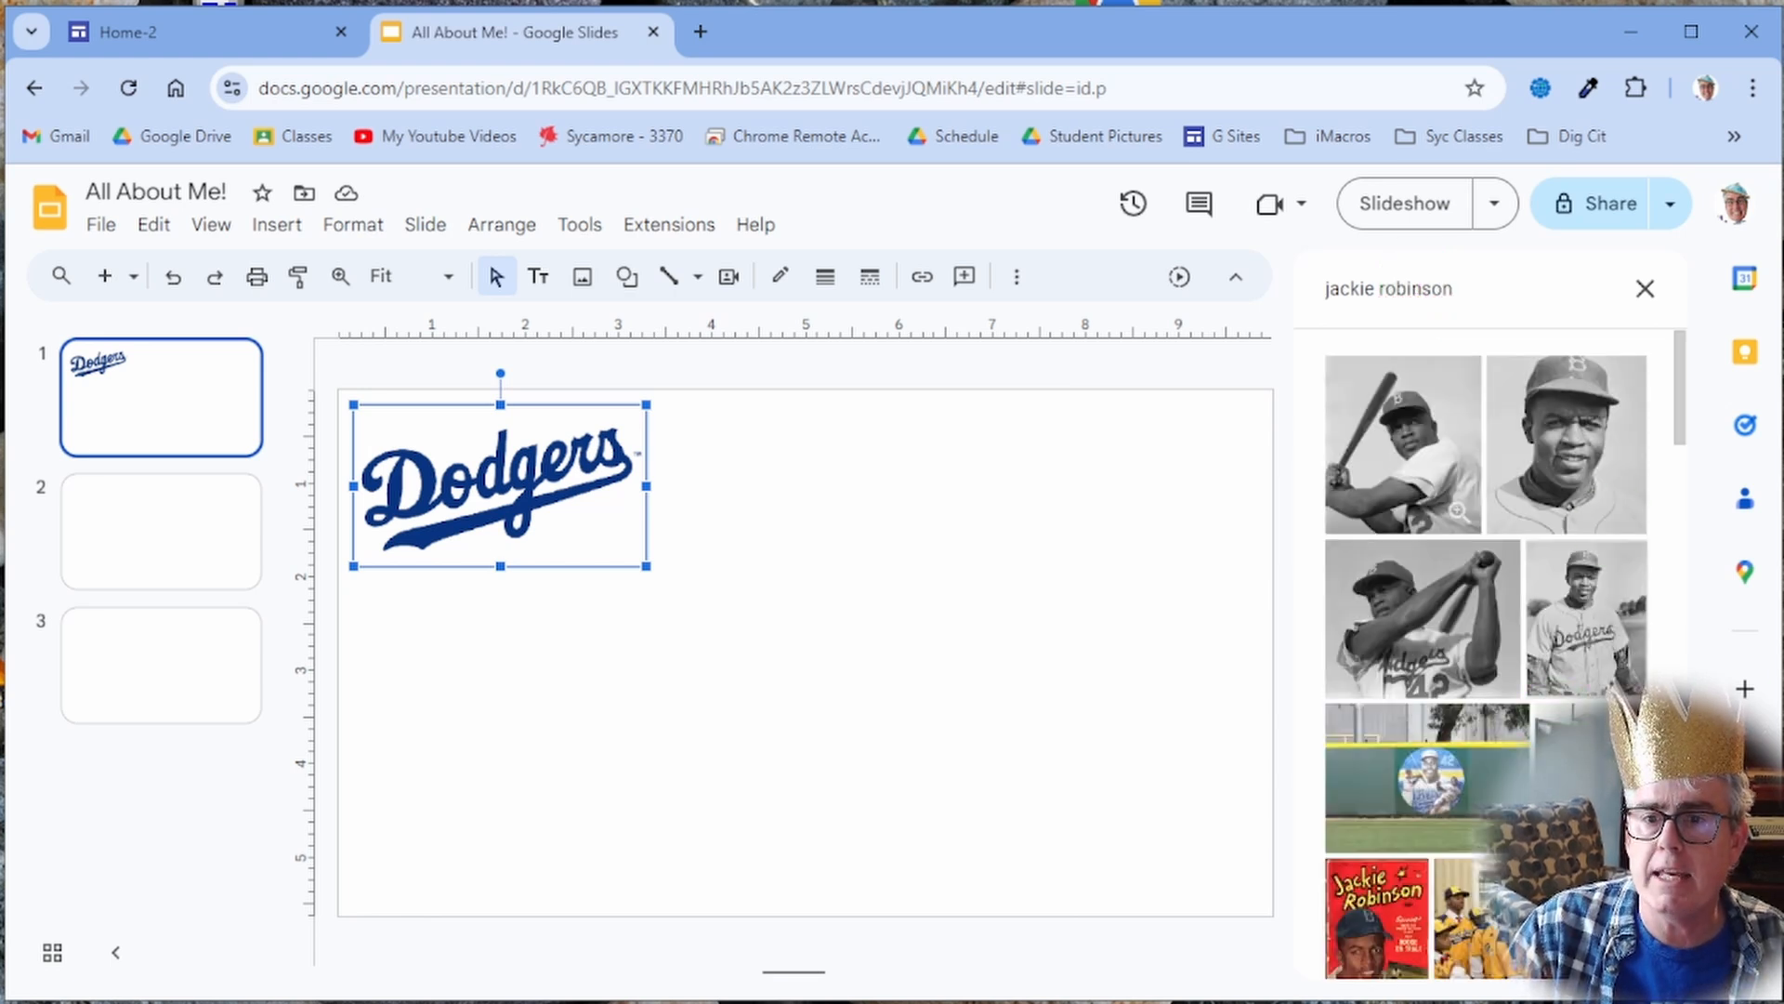
{"action": "left_click", "coordinate": [1407, 617]}
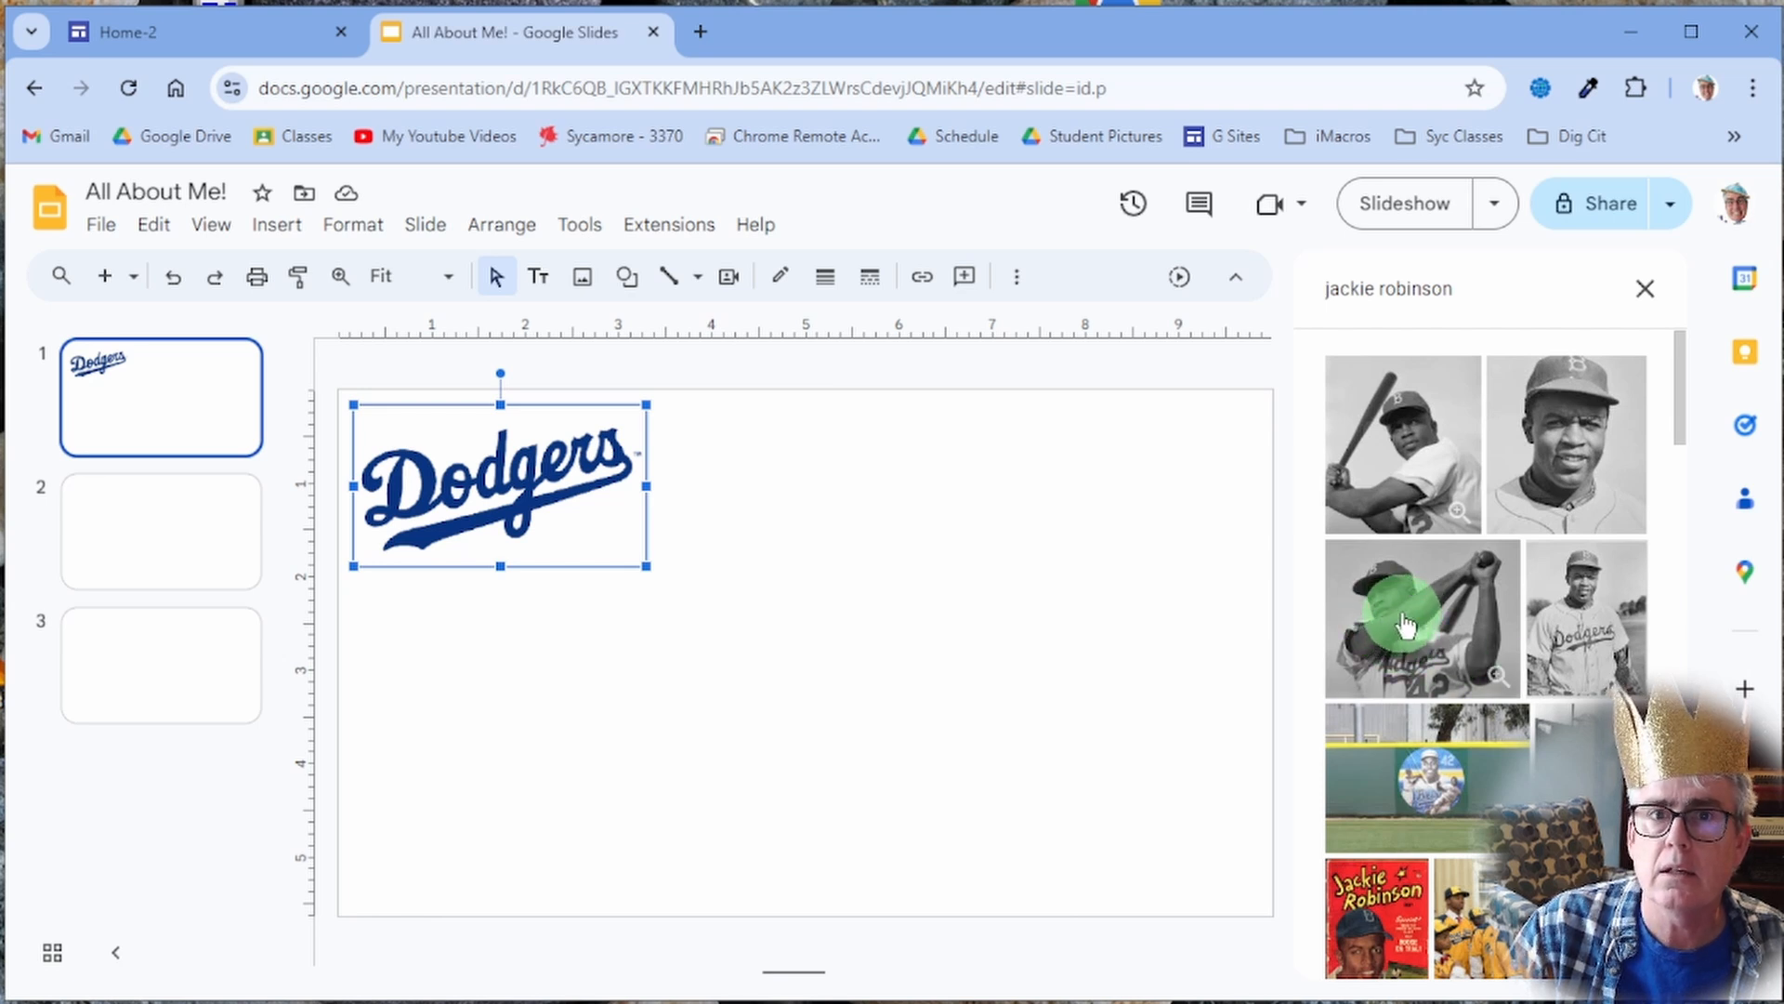
{"action": "left_click", "coordinate": [1405, 620]}
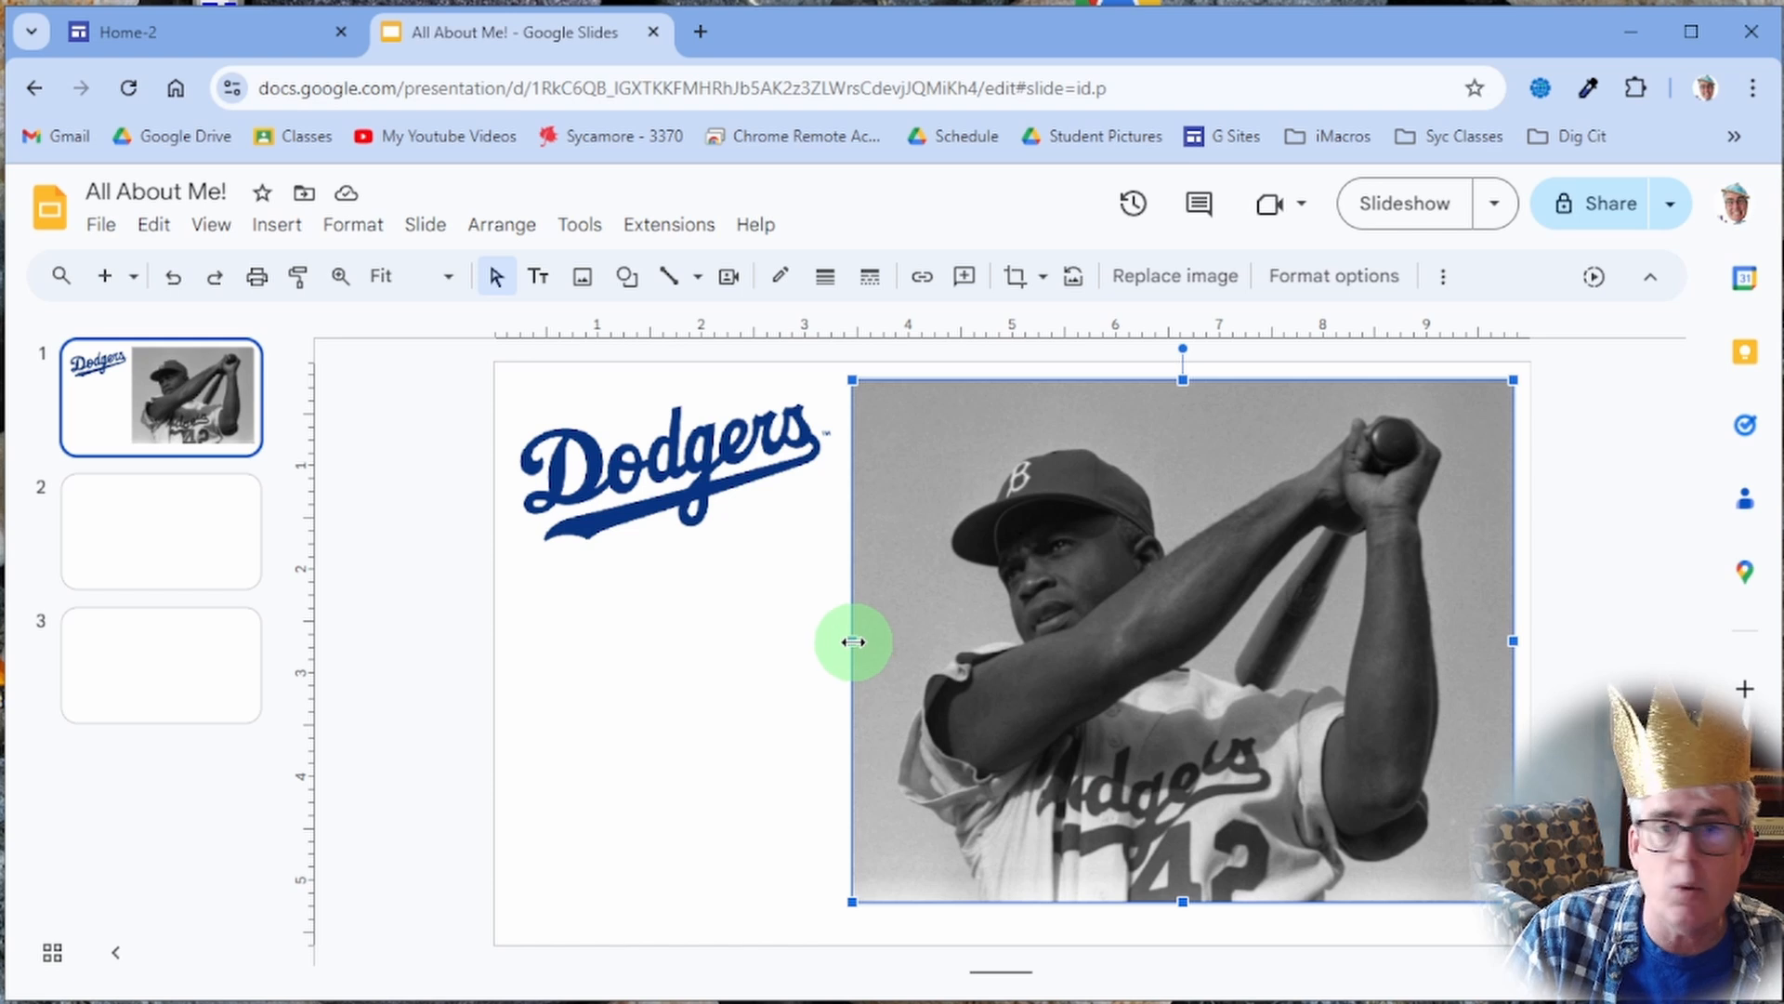
Step: Try squeezing the Jackie Robinson photo to about 1.8 inches wide at unchanged height, and undo the distortion
{"action": "left_click_drag", "start_coordinate": [852, 642], "coordinate": [1327, 639]}
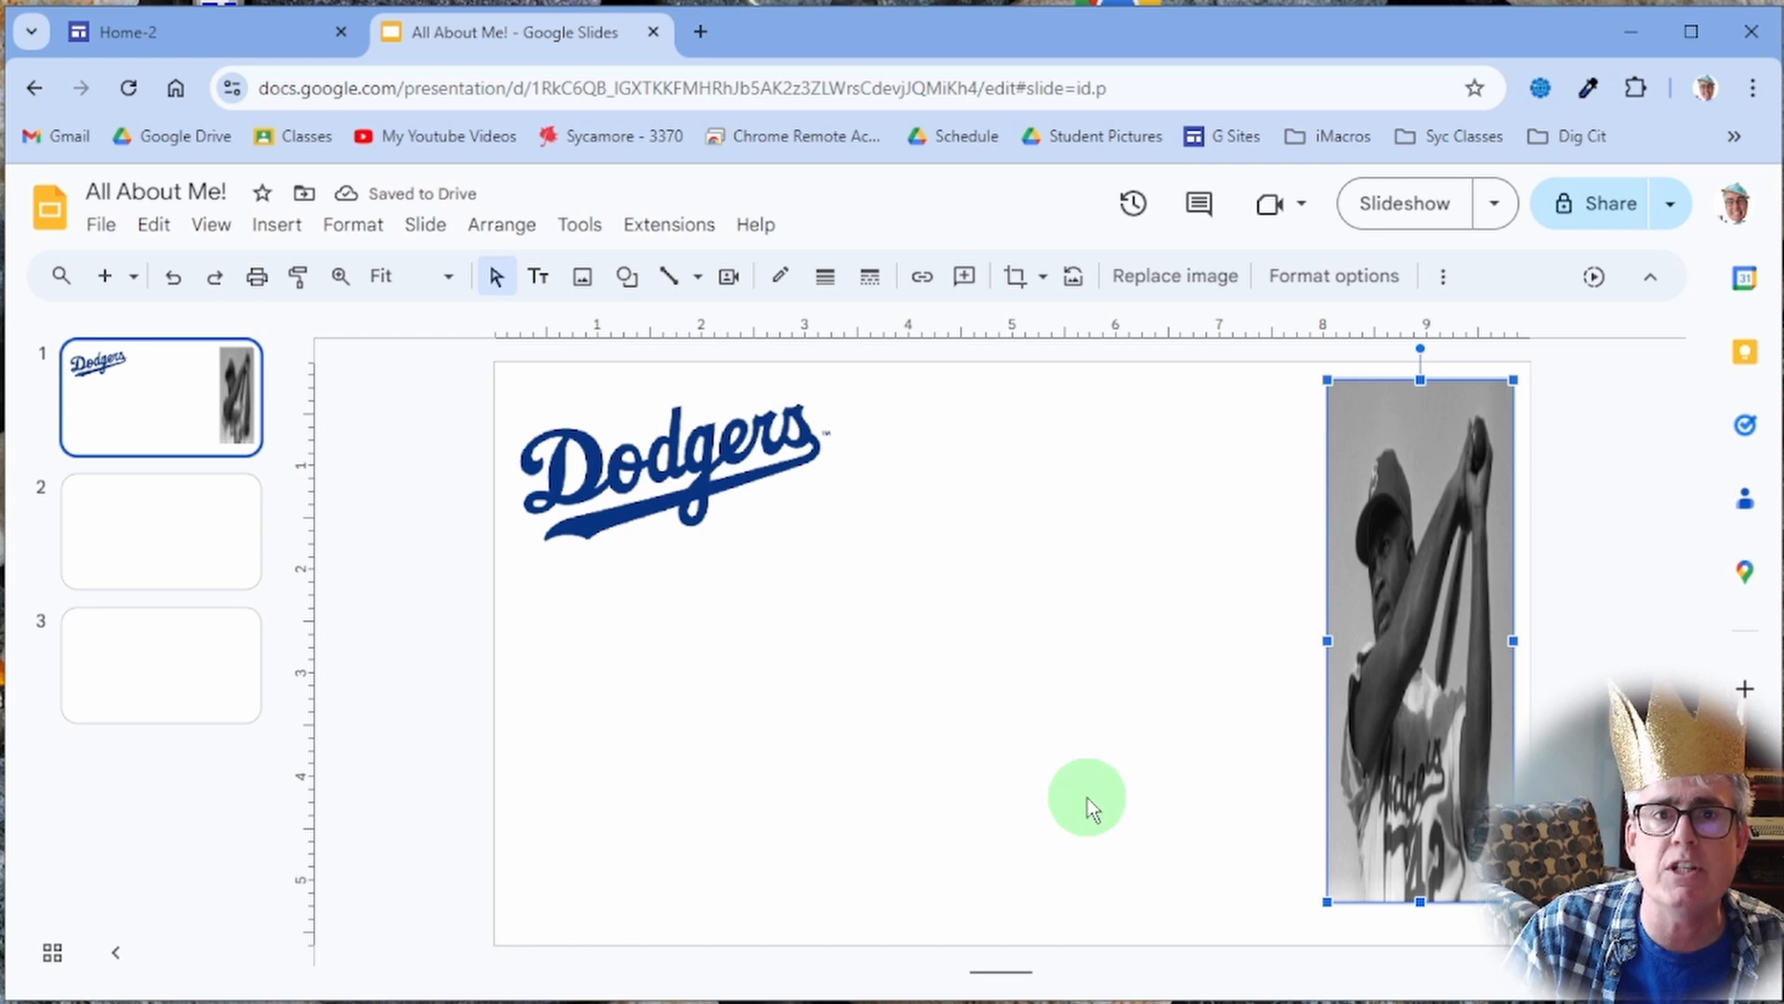
{"action": "left_click", "coordinate": [174, 279]}
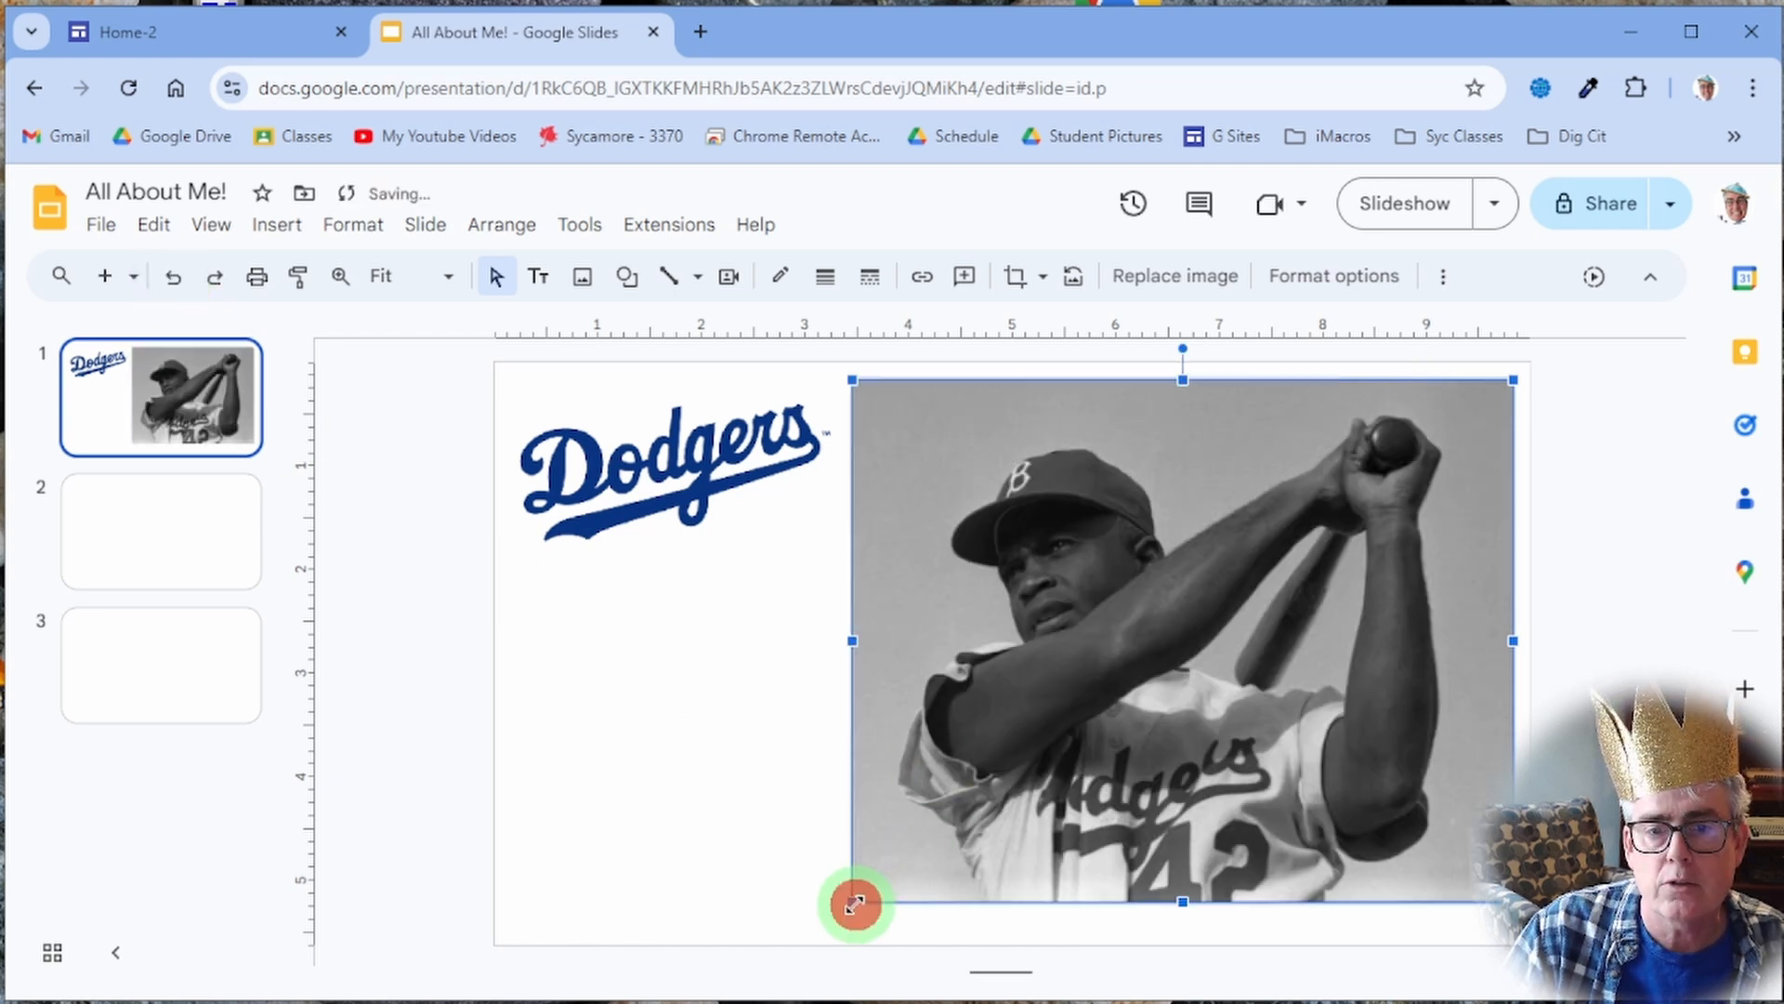
Step: Scale the Jackie Robinson photo proportionally to about 3.4 inches wide and place it in the slide's upper-right corner
{"action": "left_click_drag", "start_coordinate": [855, 903], "coordinate": [1422, 510]}
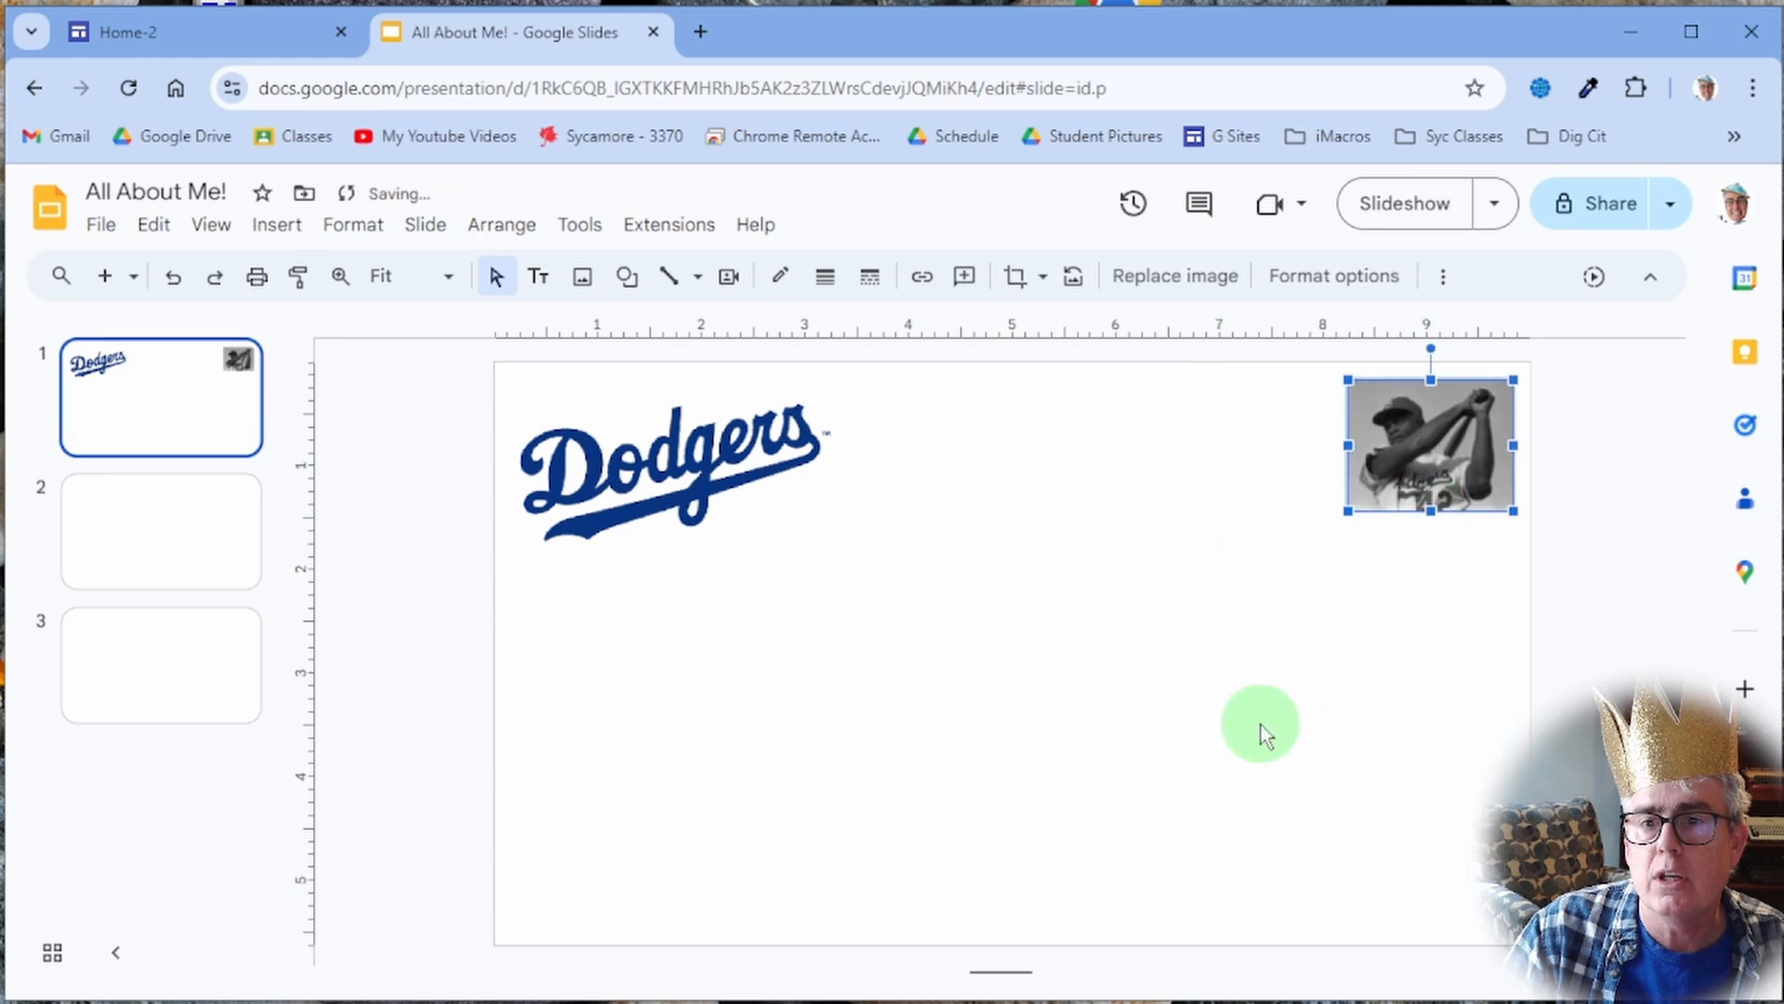
{"action": "left_click", "coordinate": [1260, 725]}
{"action": "left_click", "coordinate": [1391, 446]}
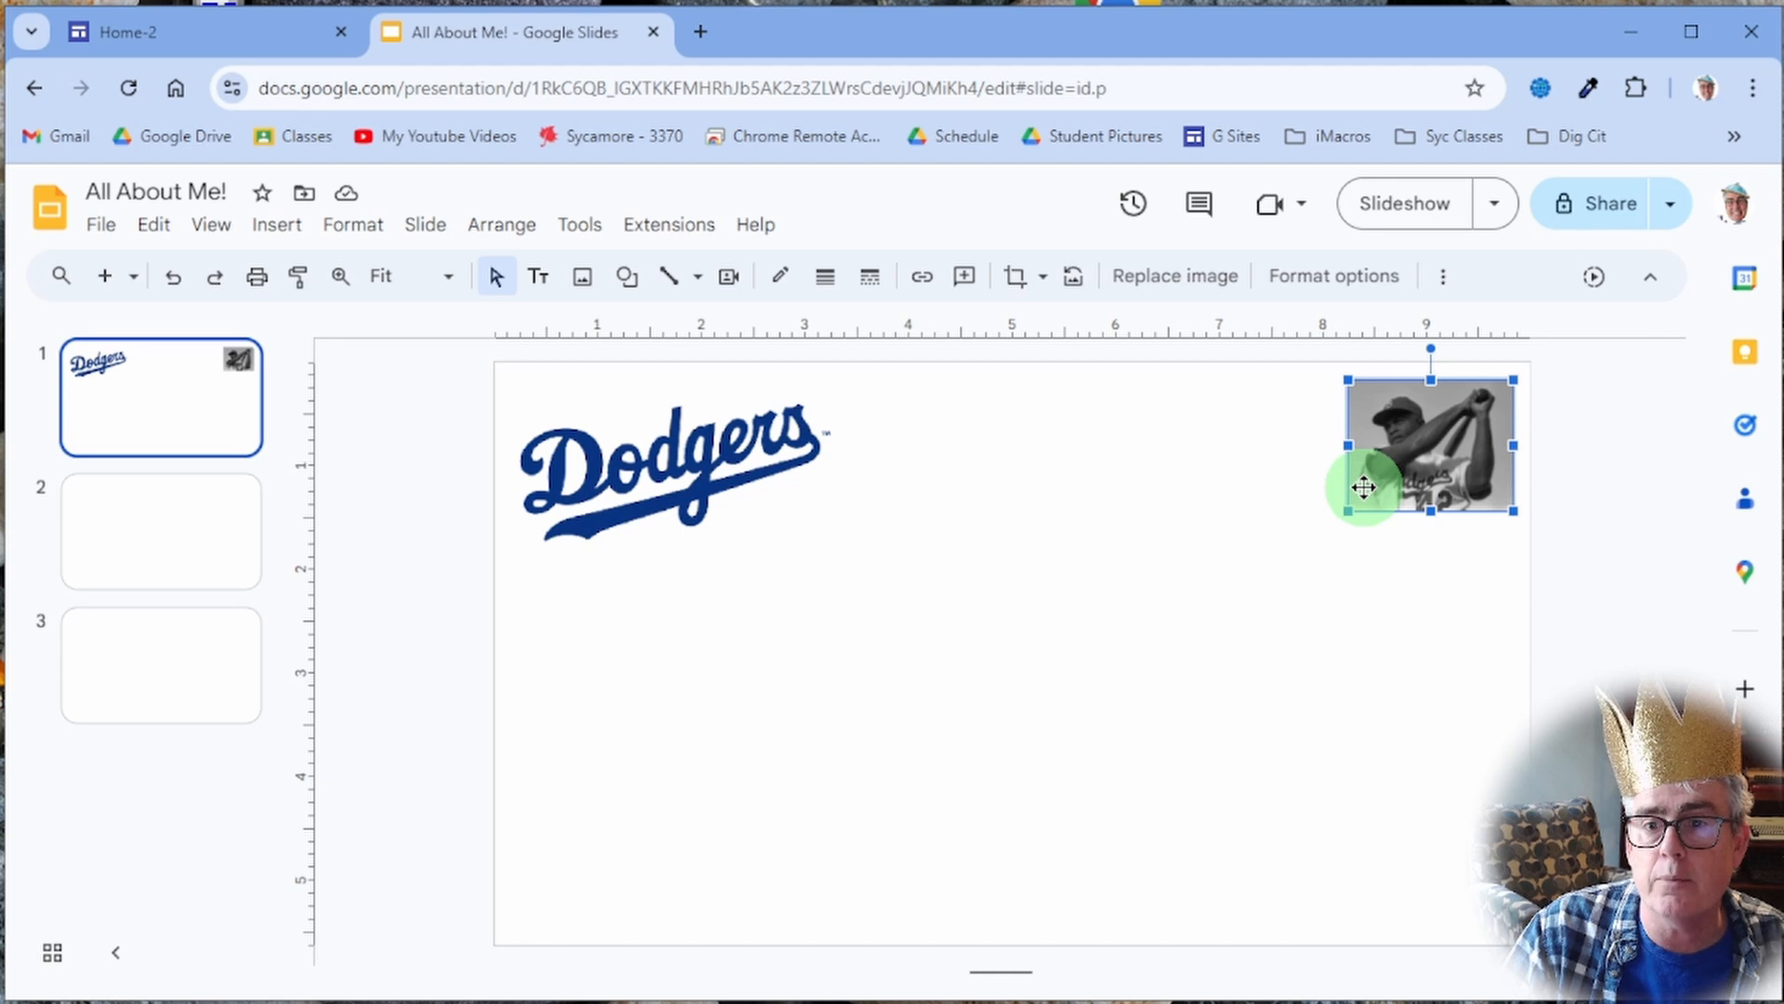
{"action": "left_click_drag", "start_coordinate": [1363, 486], "coordinate": [898, 482]}
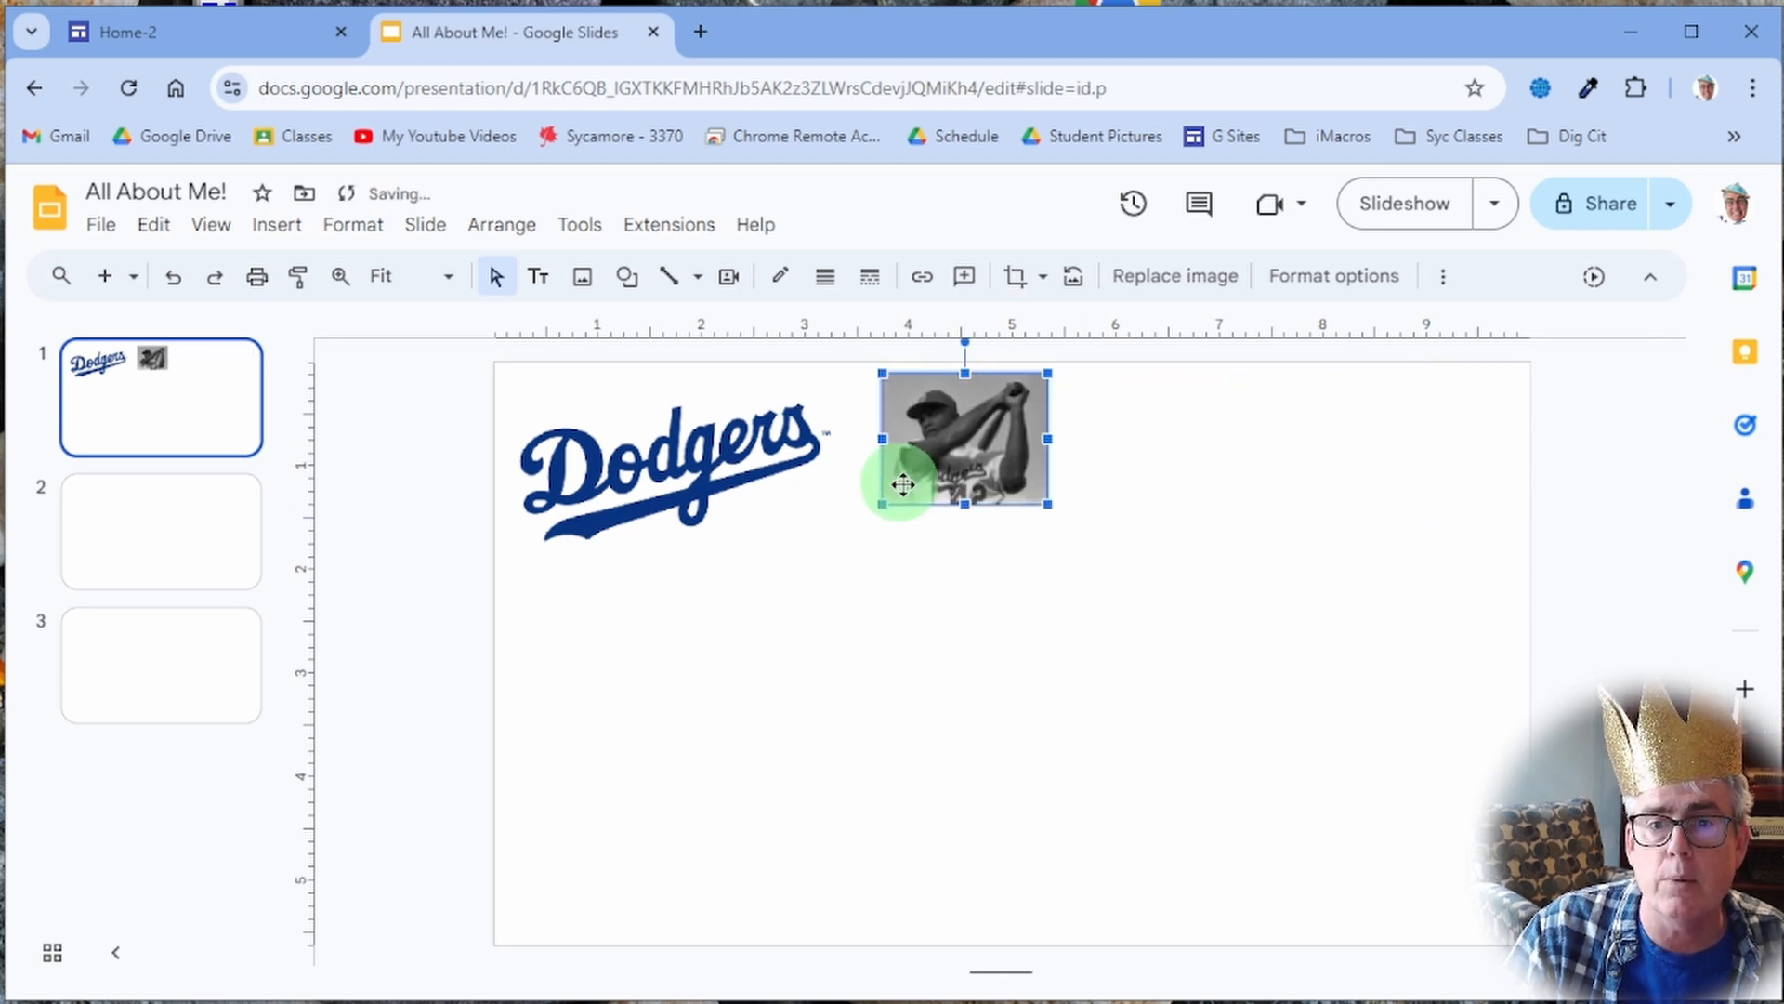
{"action": "mouse_move", "coordinate": [963, 410]}
{"action": "left_mouse_down"}
{"action": "mouse_move", "coordinate": [1406, 438]}
{"action": "mouse_move", "coordinate": [1394, 426]}
{"action": "left_mouse_up"}
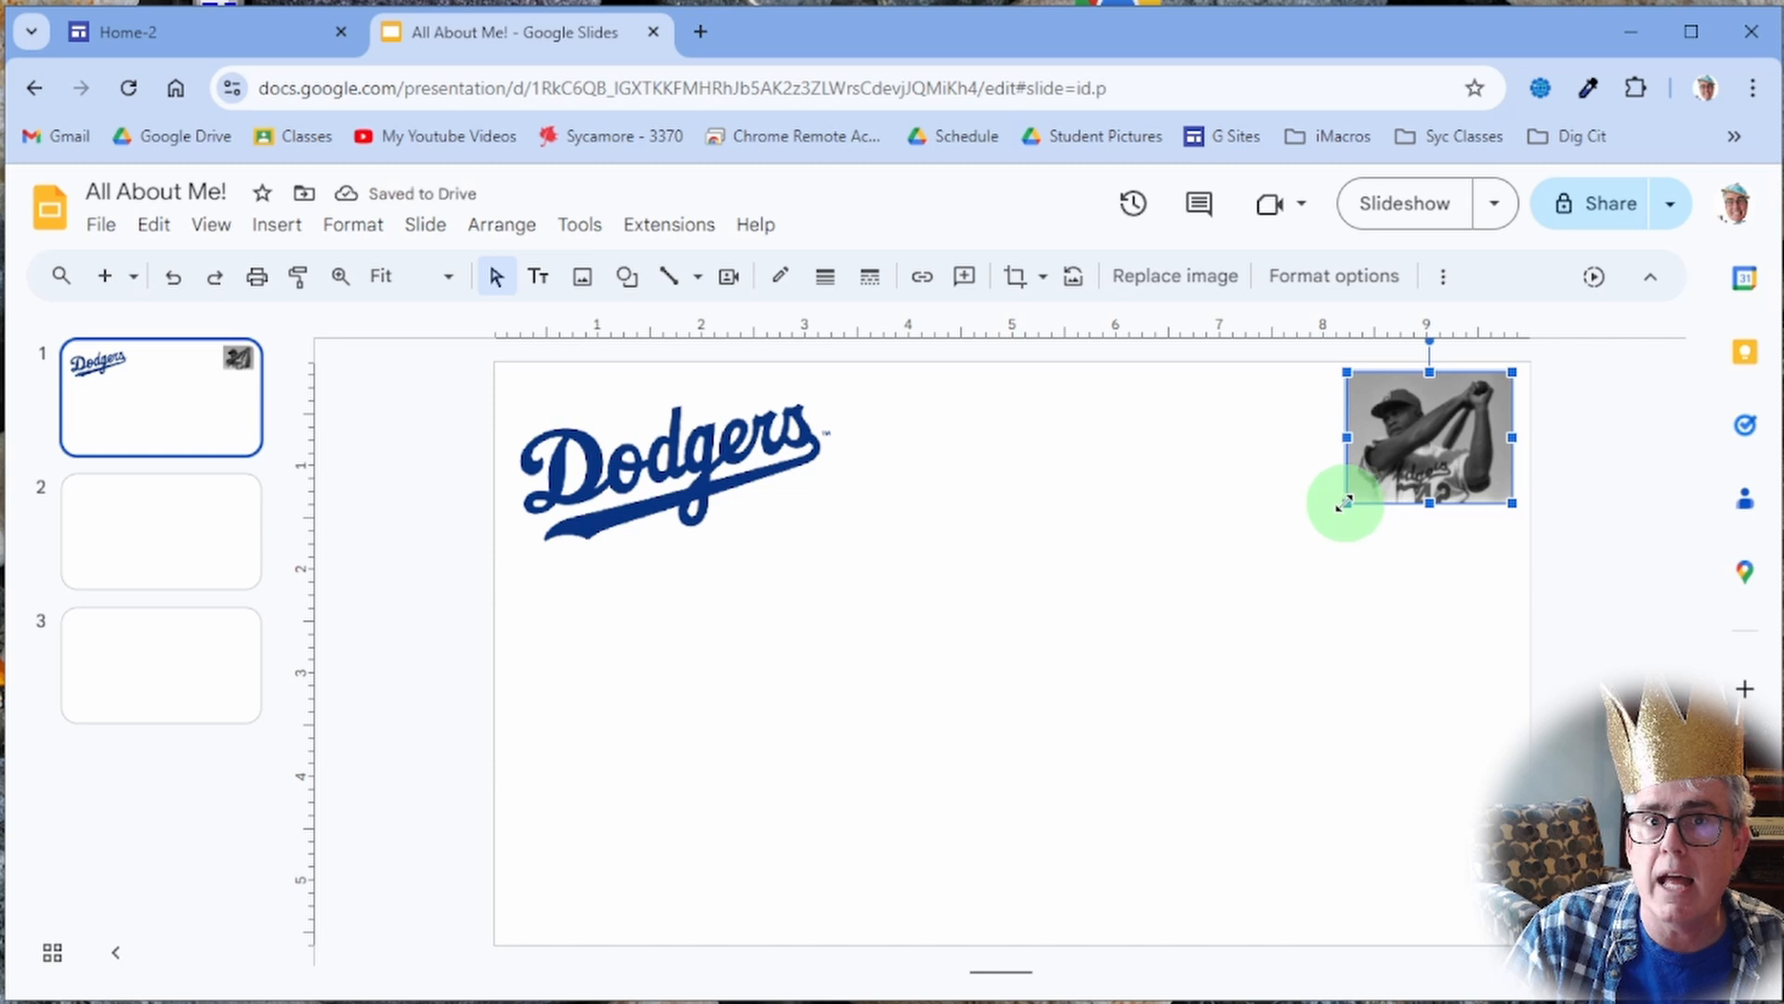
{"action": "left_click_drag", "start_coordinate": [1348, 501], "coordinate": [1154, 614]}
{"action": "left_click", "coordinate": [1008, 676]}
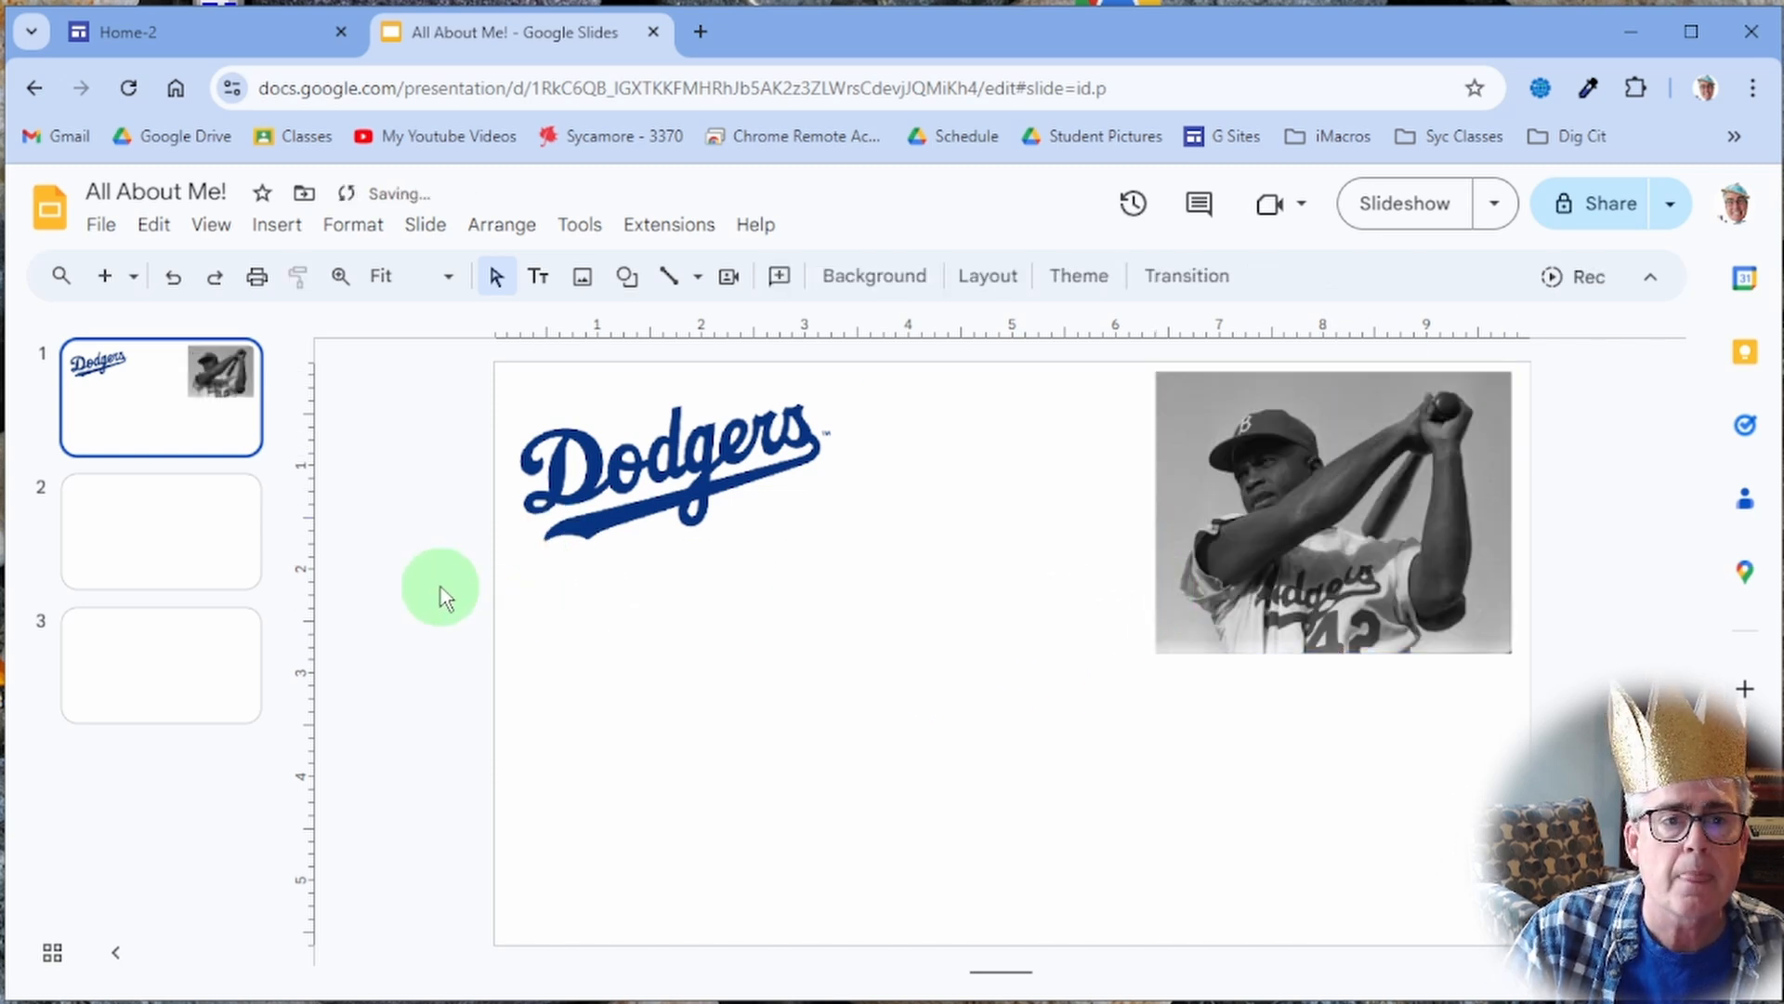
Step: Insert the Dodgers throwing photo from a "mookie betts" web image search, shrunk to about 1.7 inches wide between the logo and the Jackie Robinson photo
{"action": "left_click", "coordinate": [582, 276]}
{"action": "left_click", "coordinate": [678, 363]}
{"action": "type", "text": "jackie robinson"}
{"action": "key", "text": "Return"}
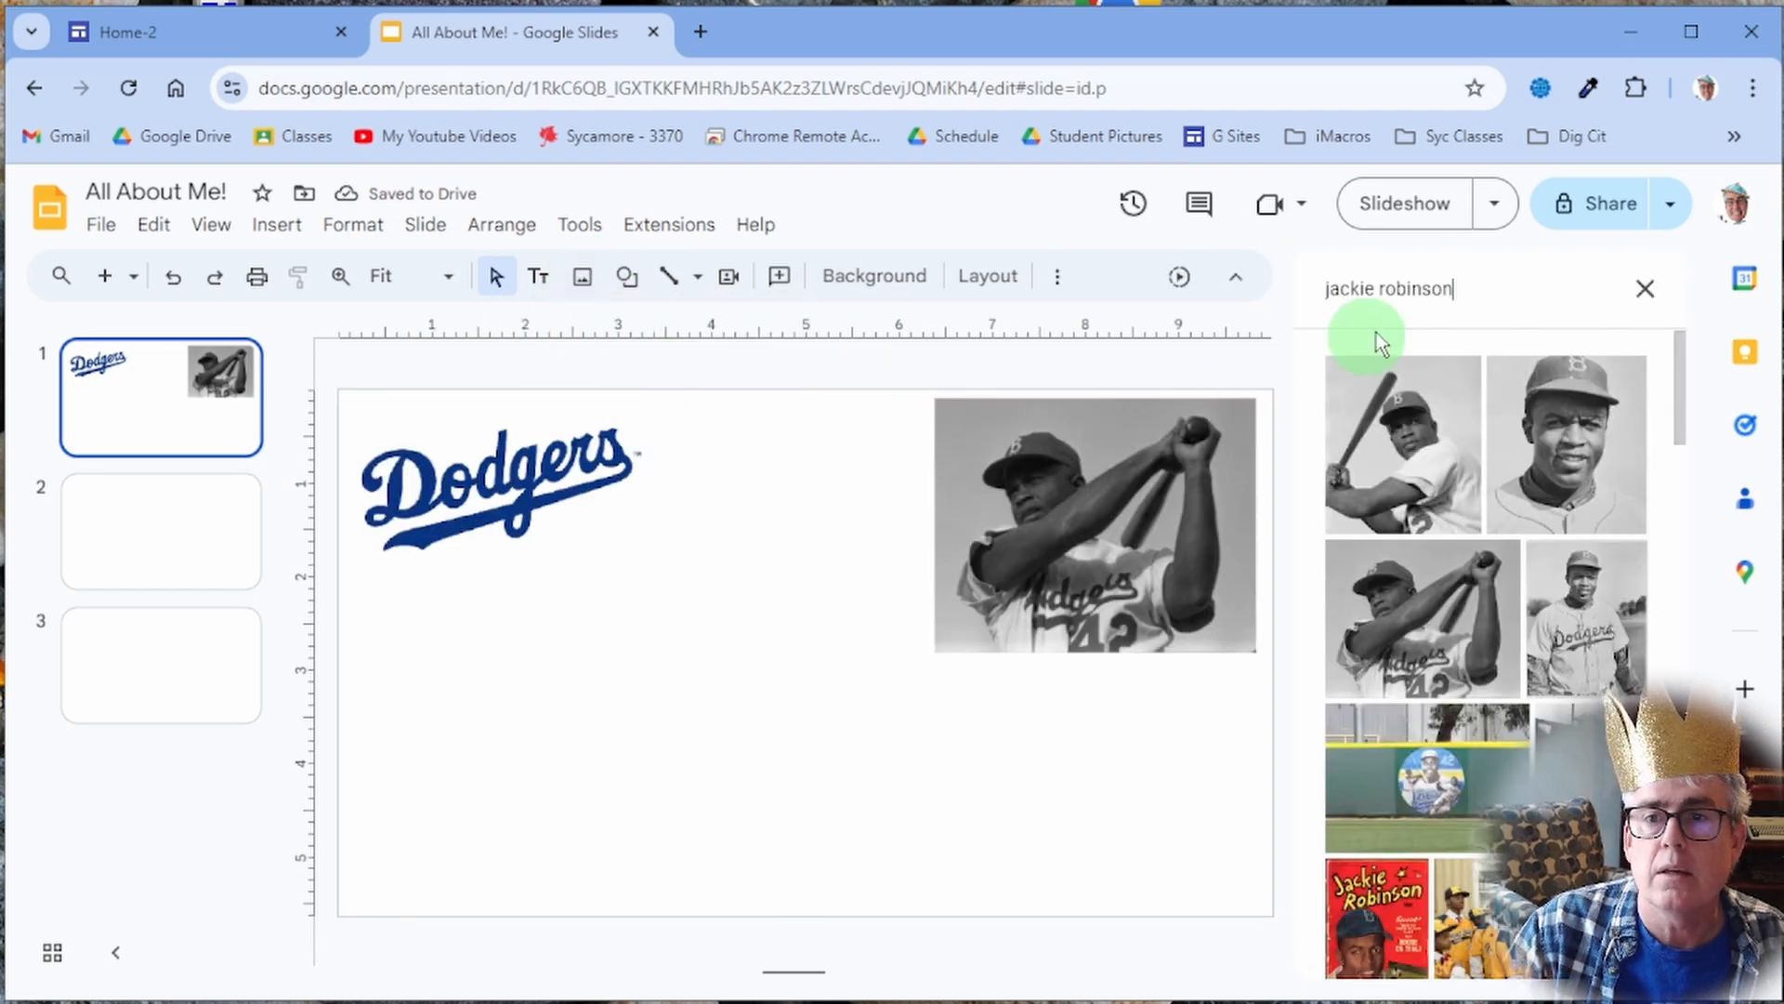
{"action": "left_click", "coordinate": [1465, 284]}
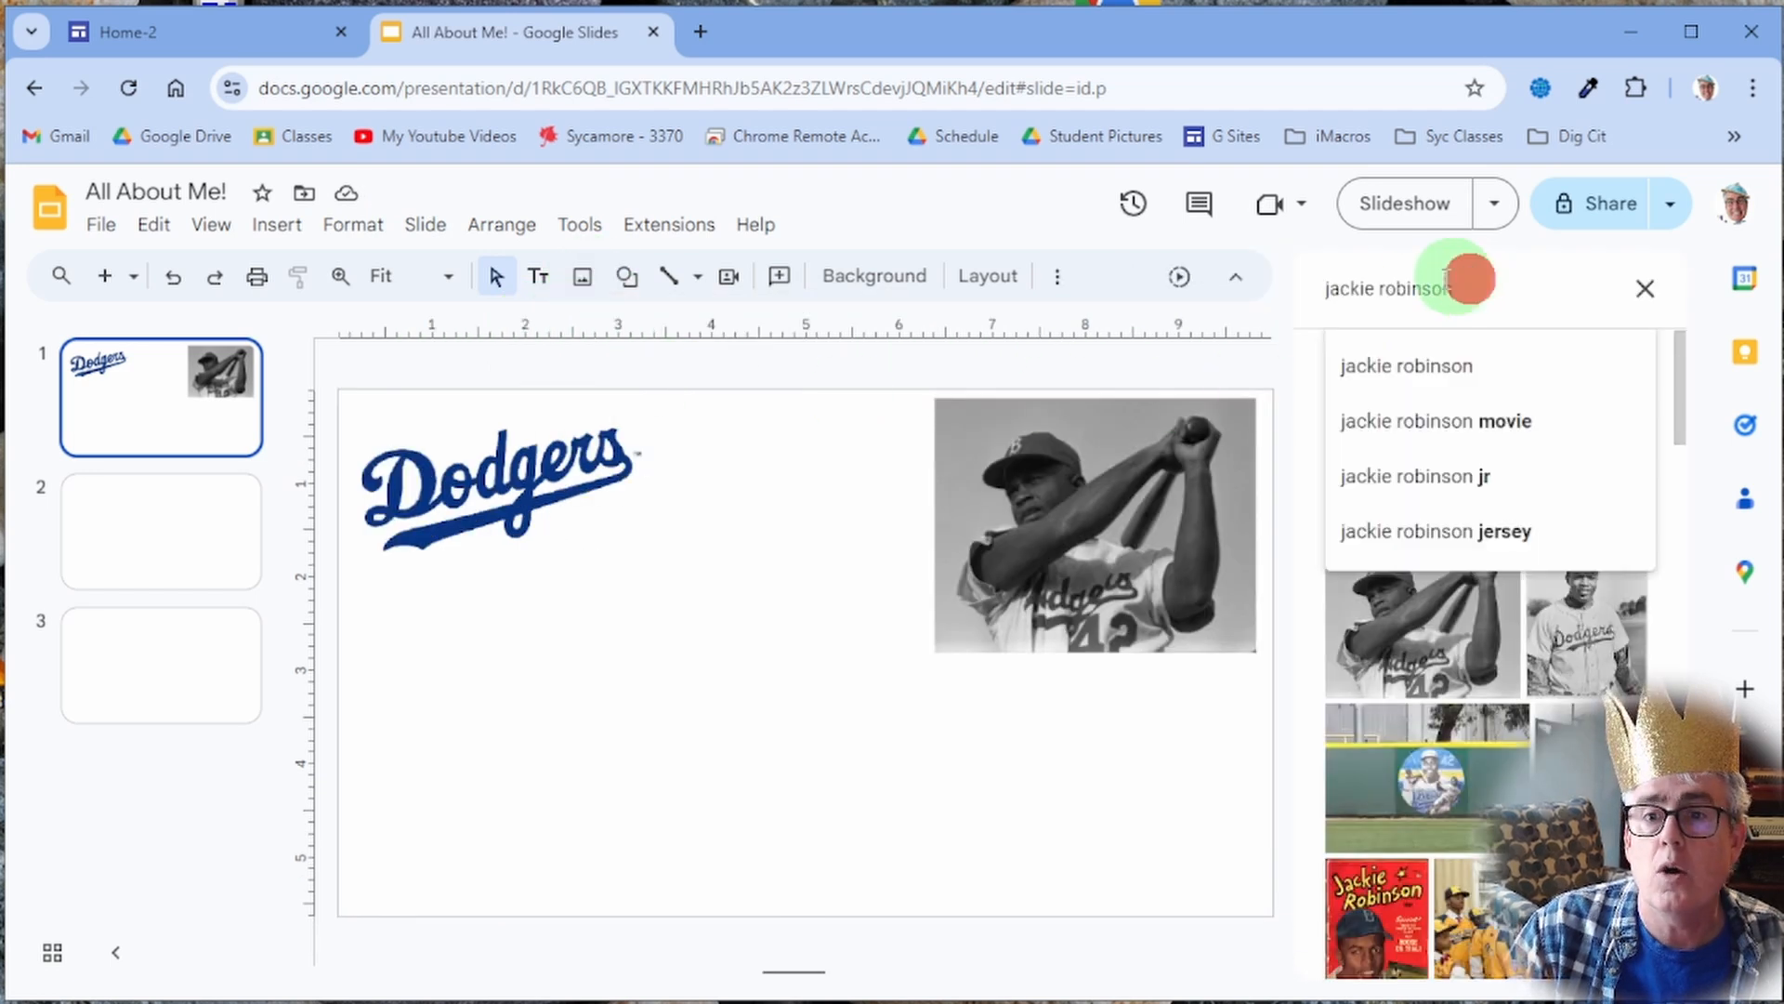
{"action": "key", "text": "ctrl+a"}
{"action": "type", "text": "mookie b"}
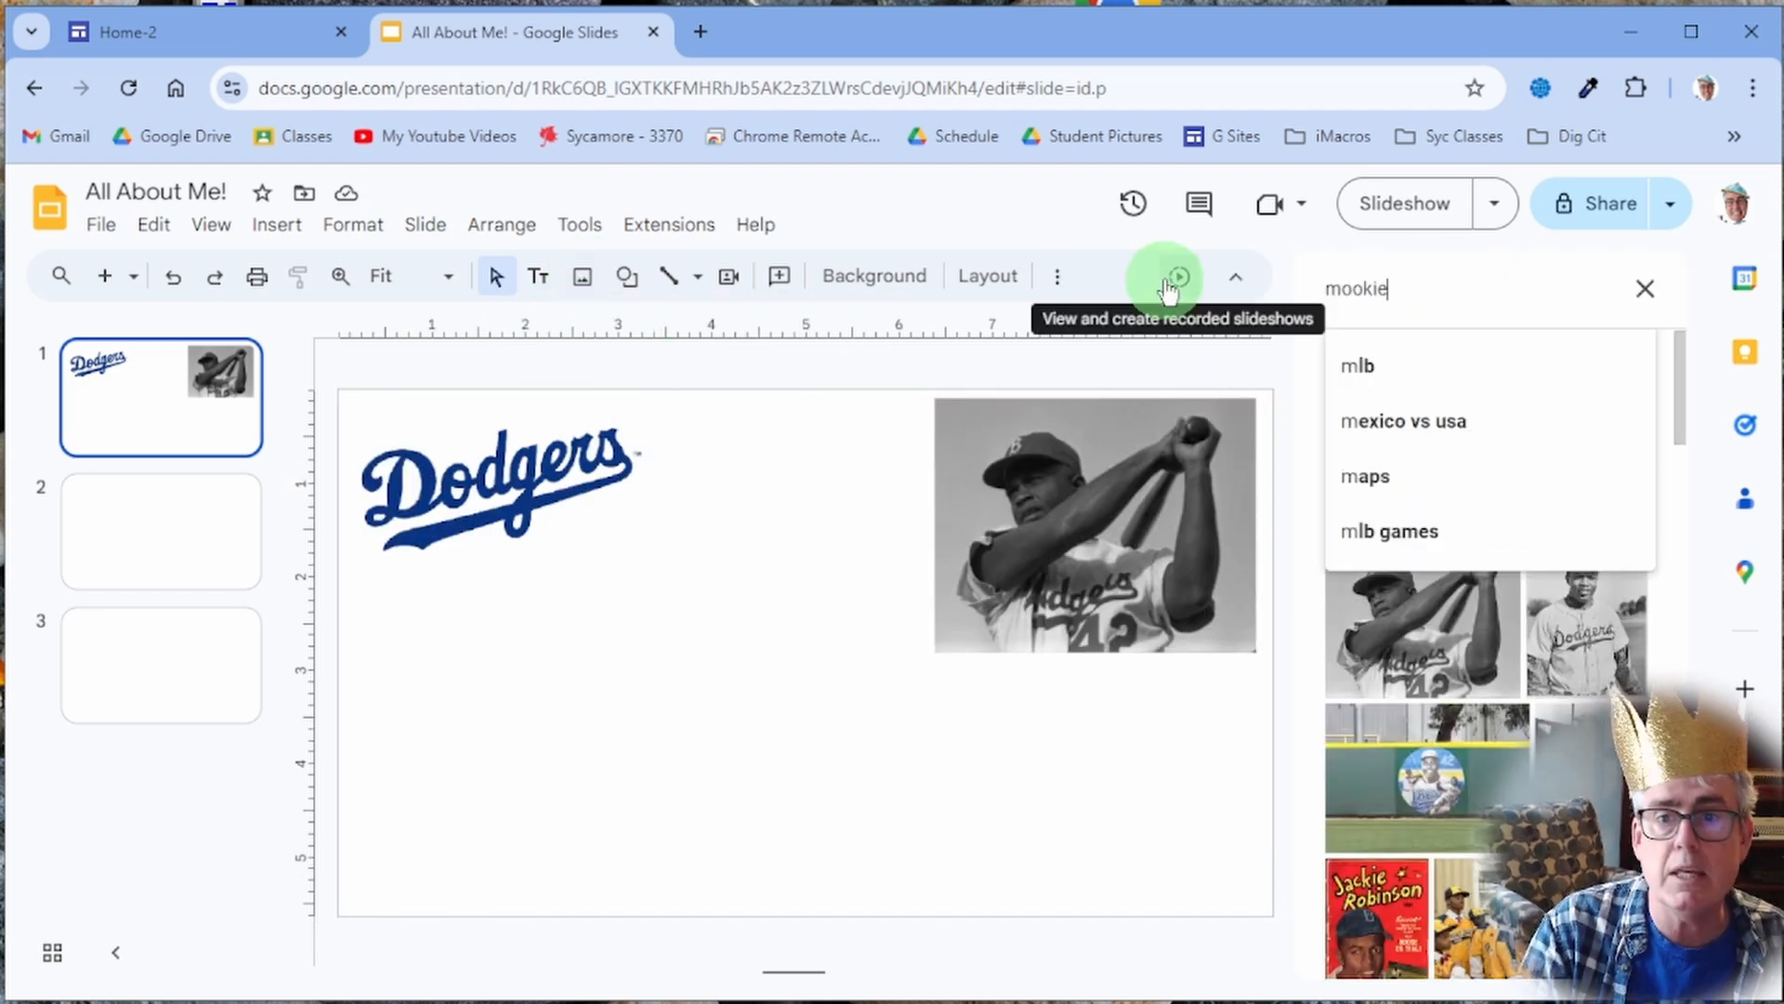
{"action": "left_click", "coordinate": [1386, 363]}
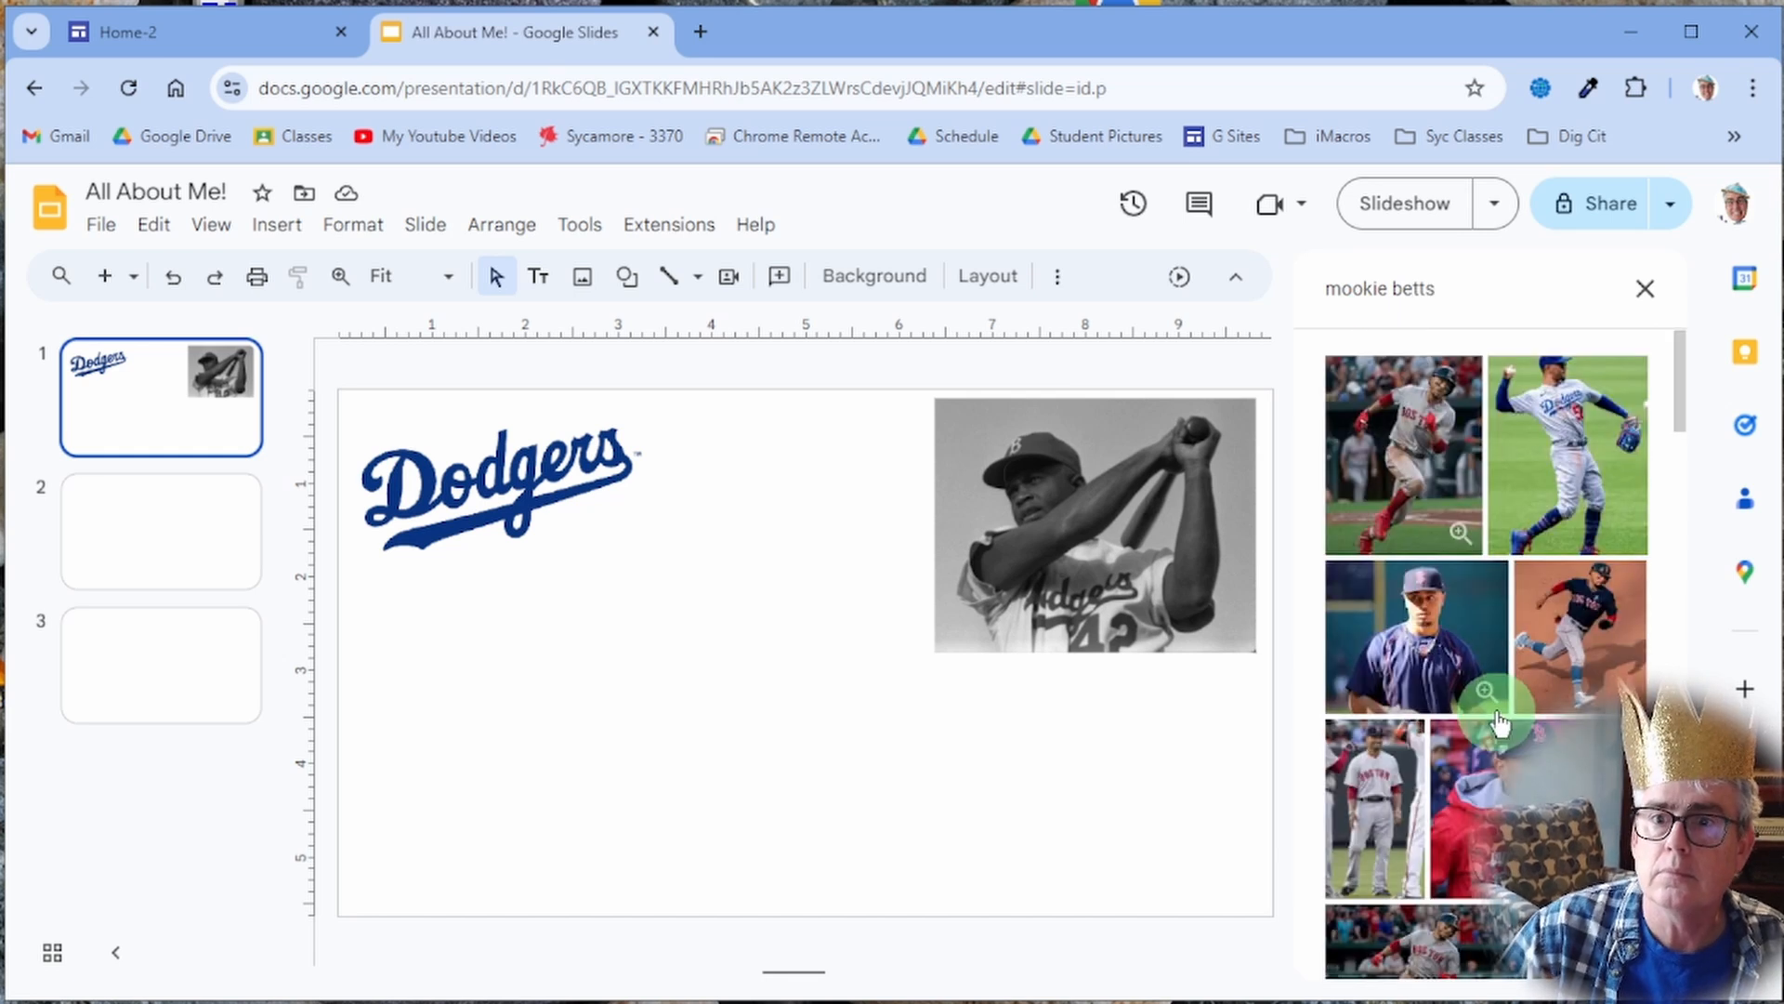
{"action": "left_click", "coordinate": [1577, 474]}
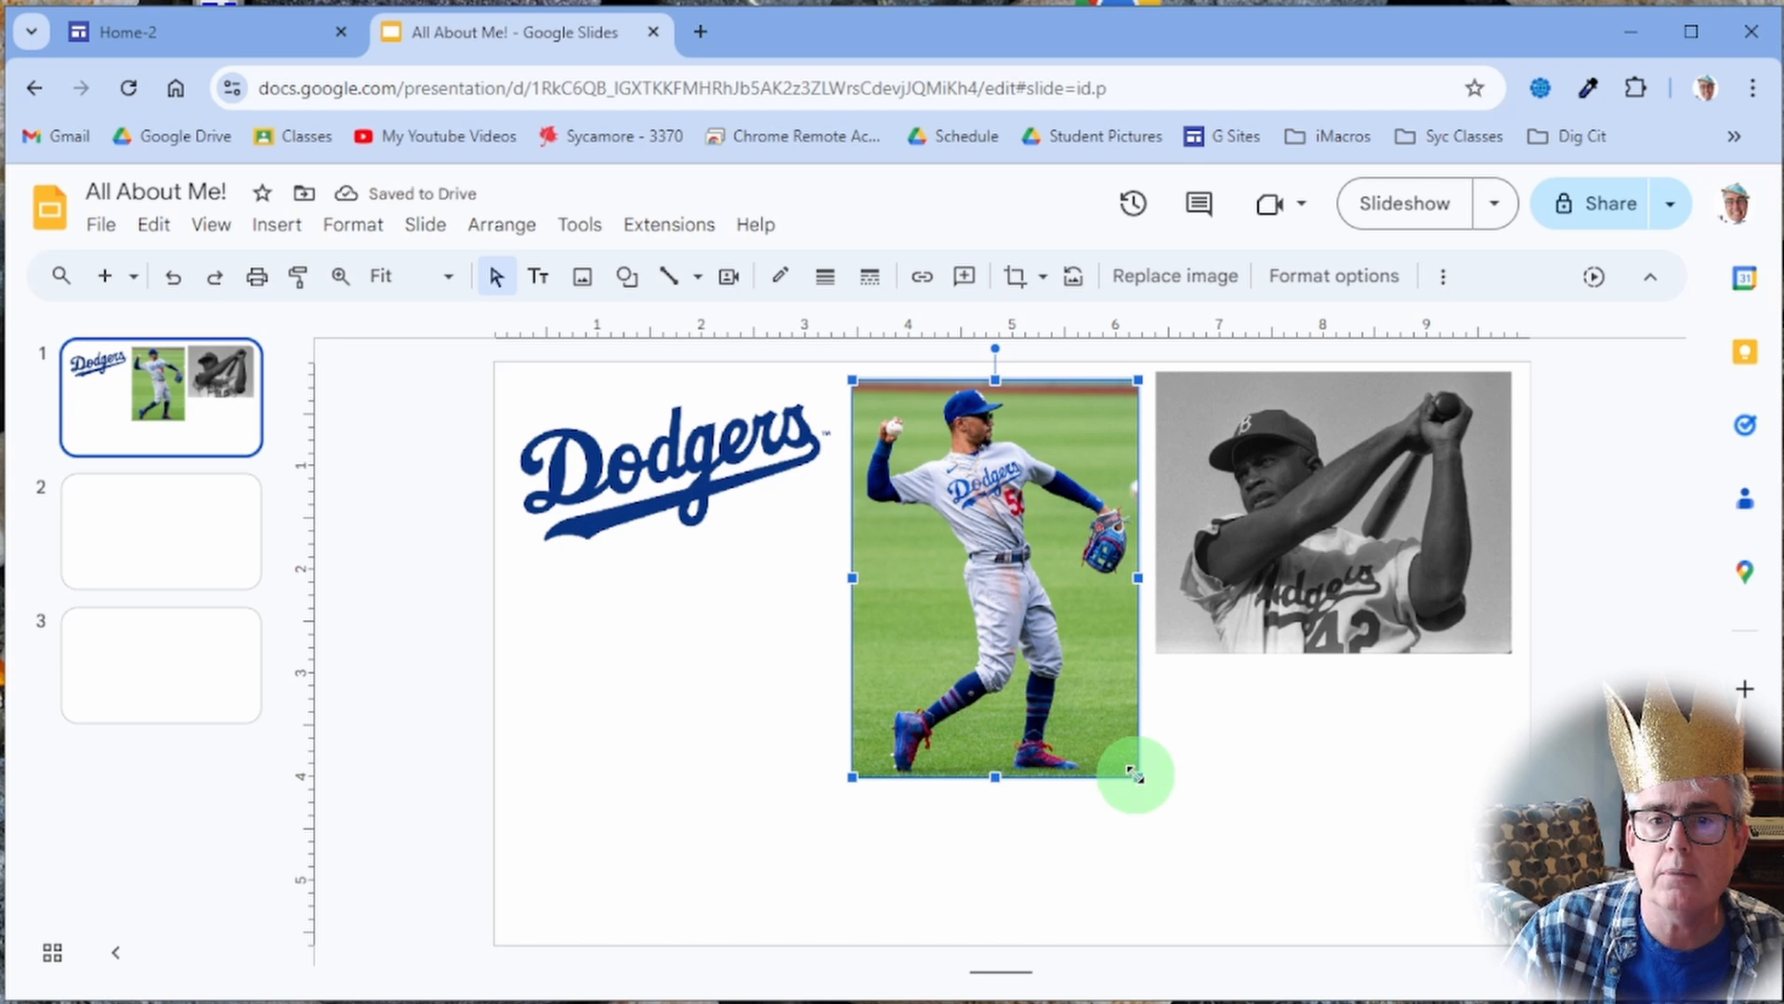
{"action": "left_click_drag", "start_coordinate": [1135, 774], "coordinate": [1025, 620]}
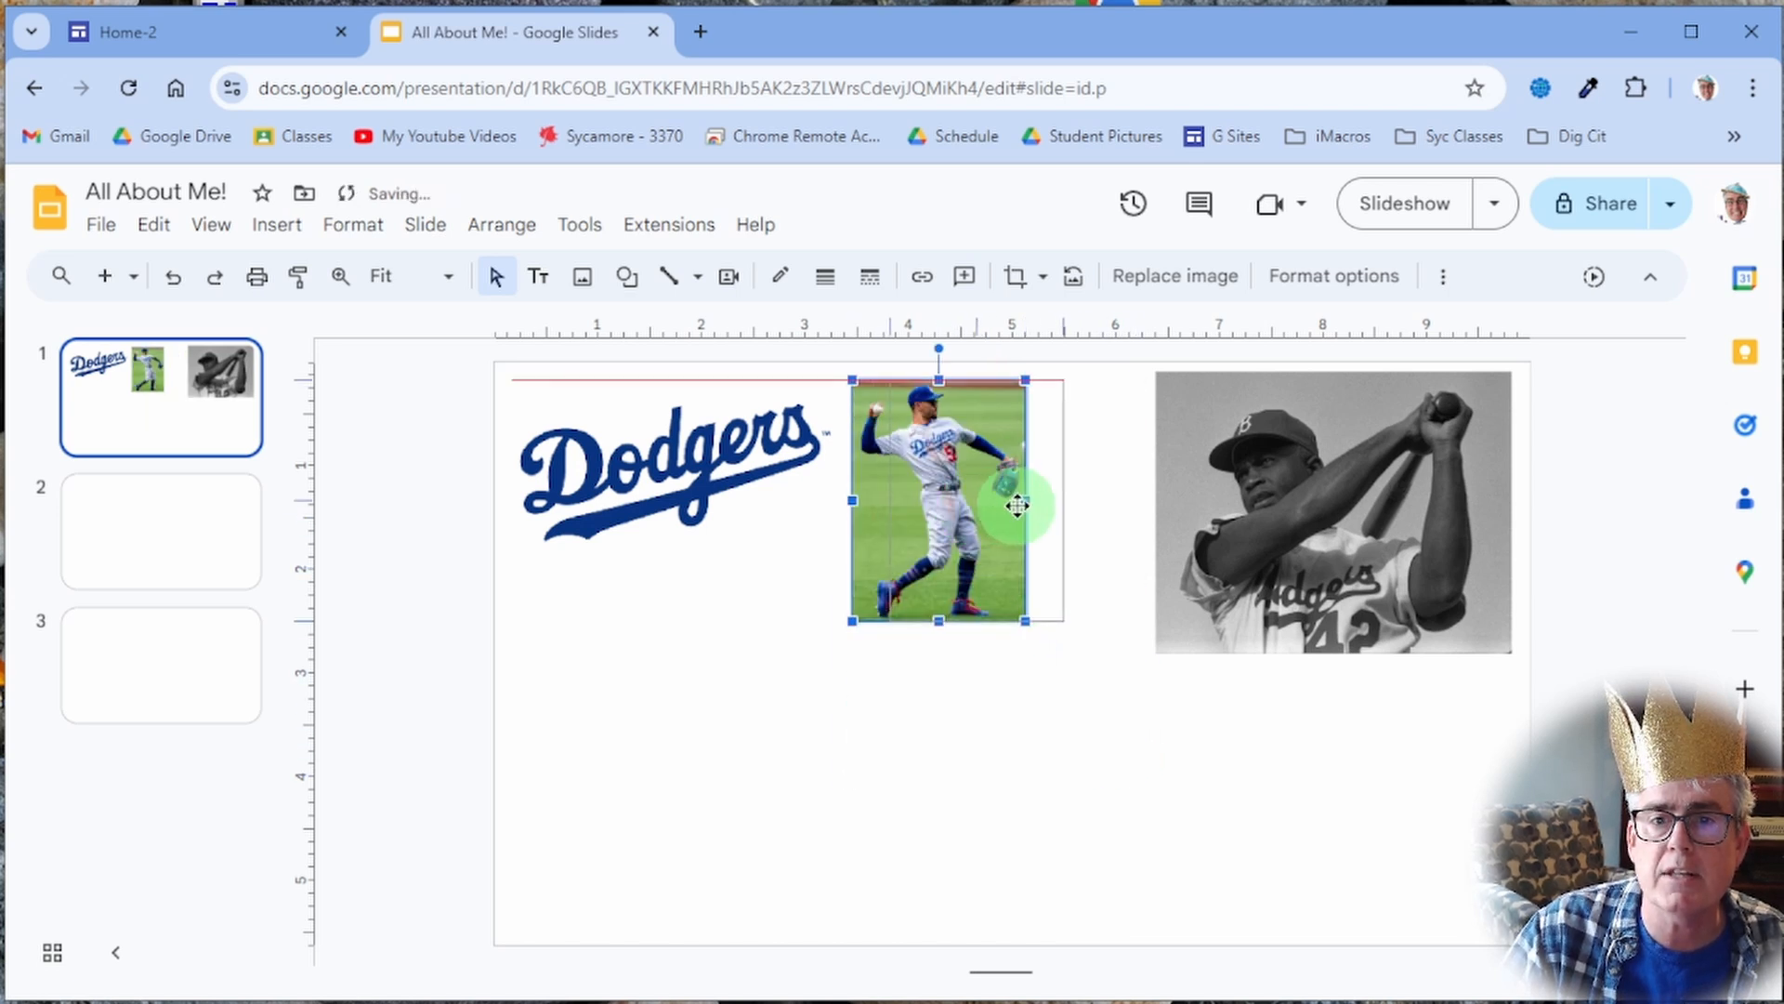
{"action": "mouse_move", "coordinate": [1017, 505]}
{"action": "left_mouse_down"}
{"action": "mouse_move", "coordinate": [1044, 533]}
{"action": "mouse_move", "coordinate": [1040, 510]}
{"action": "mouse_move", "coordinate": [1085, 511]}
{"action": "left_mouse_up"}
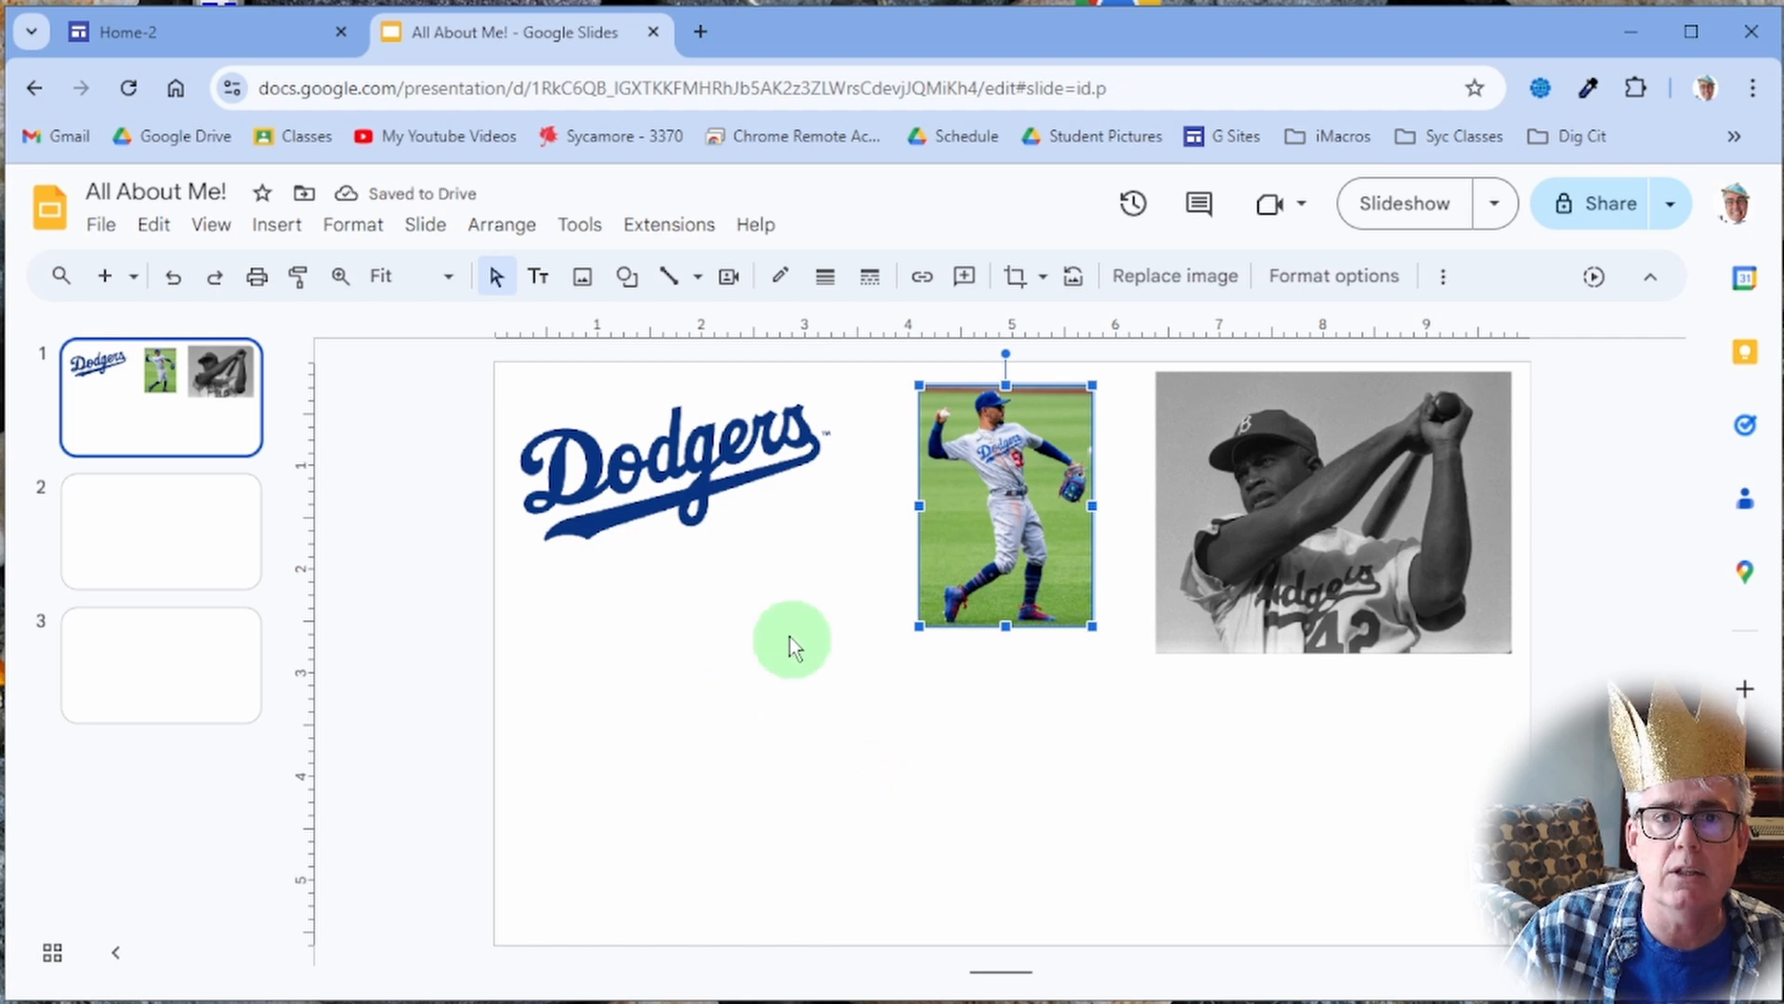
Step: Search web images for "baseball bat" and insert the blue "Play Ball!" bat on the first slide
{"action": "left_click", "coordinate": [582, 276]}
{"action": "left_click", "coordinate": [597, 366]}
{"action": "left_click", "coordinate": [1428, 305]}
{"action": "left_click_drag", "start_coordinate": [1428, 305], "coordinate": [1295, 279]}
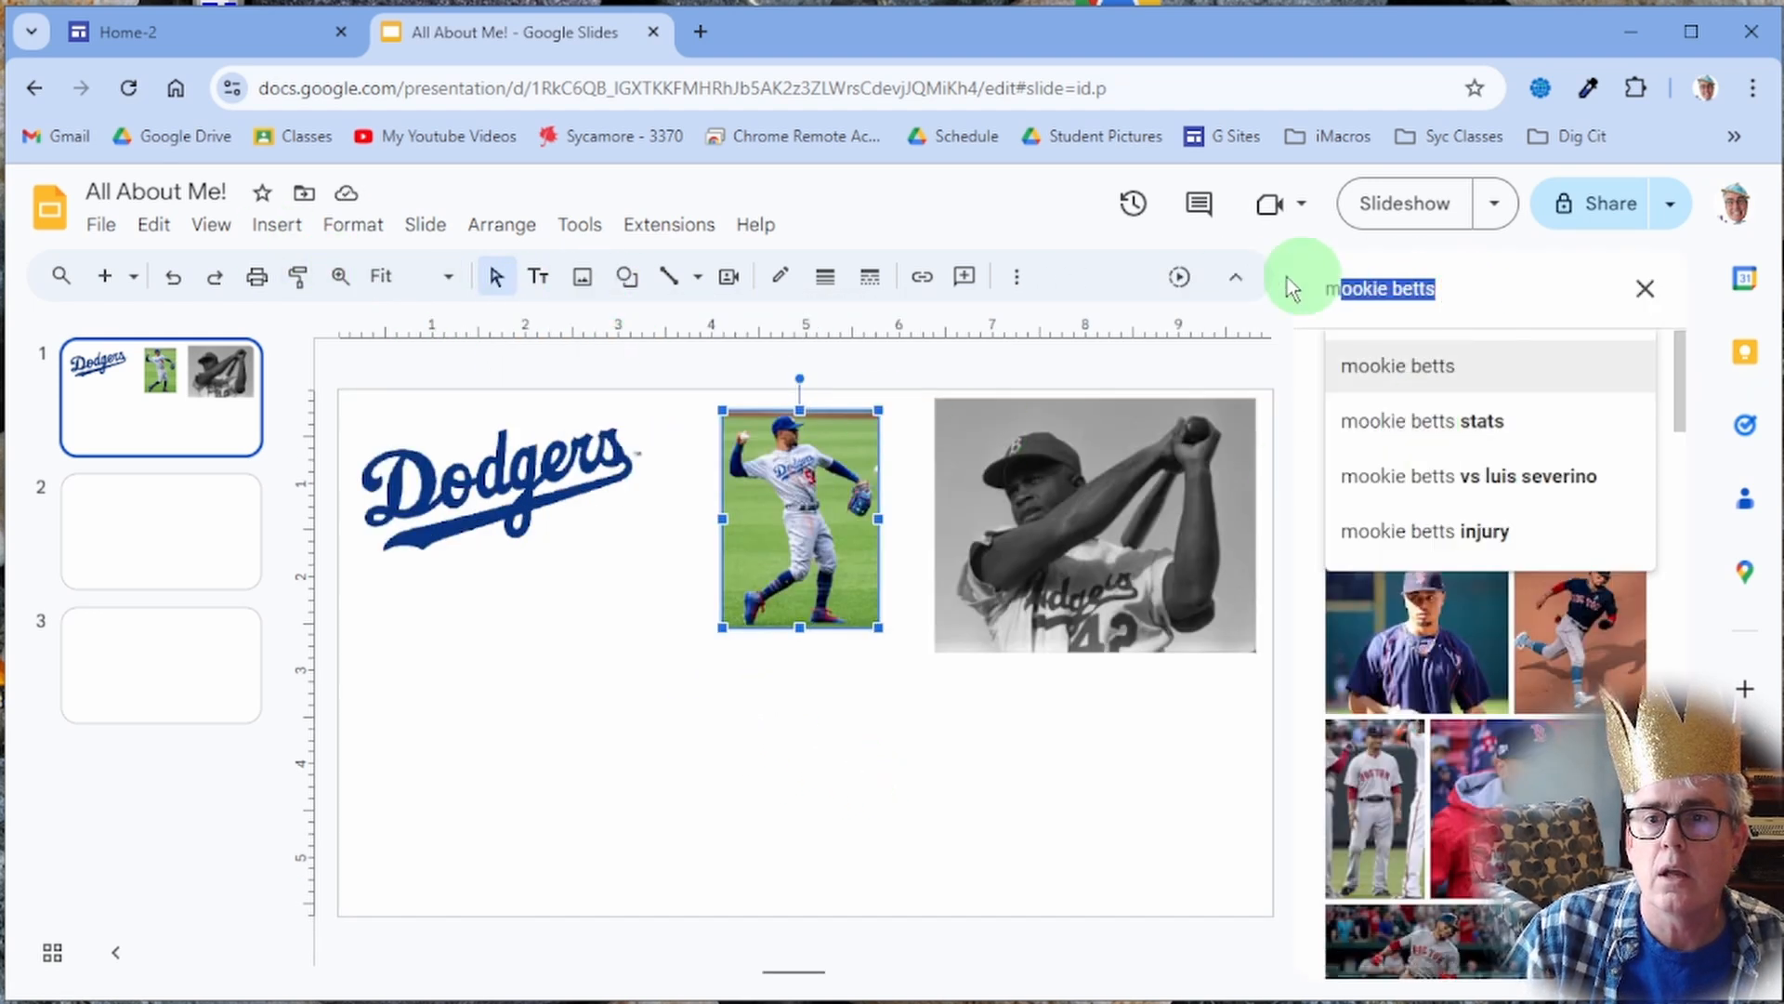
{"action": "type", "text": "baseball bat"}
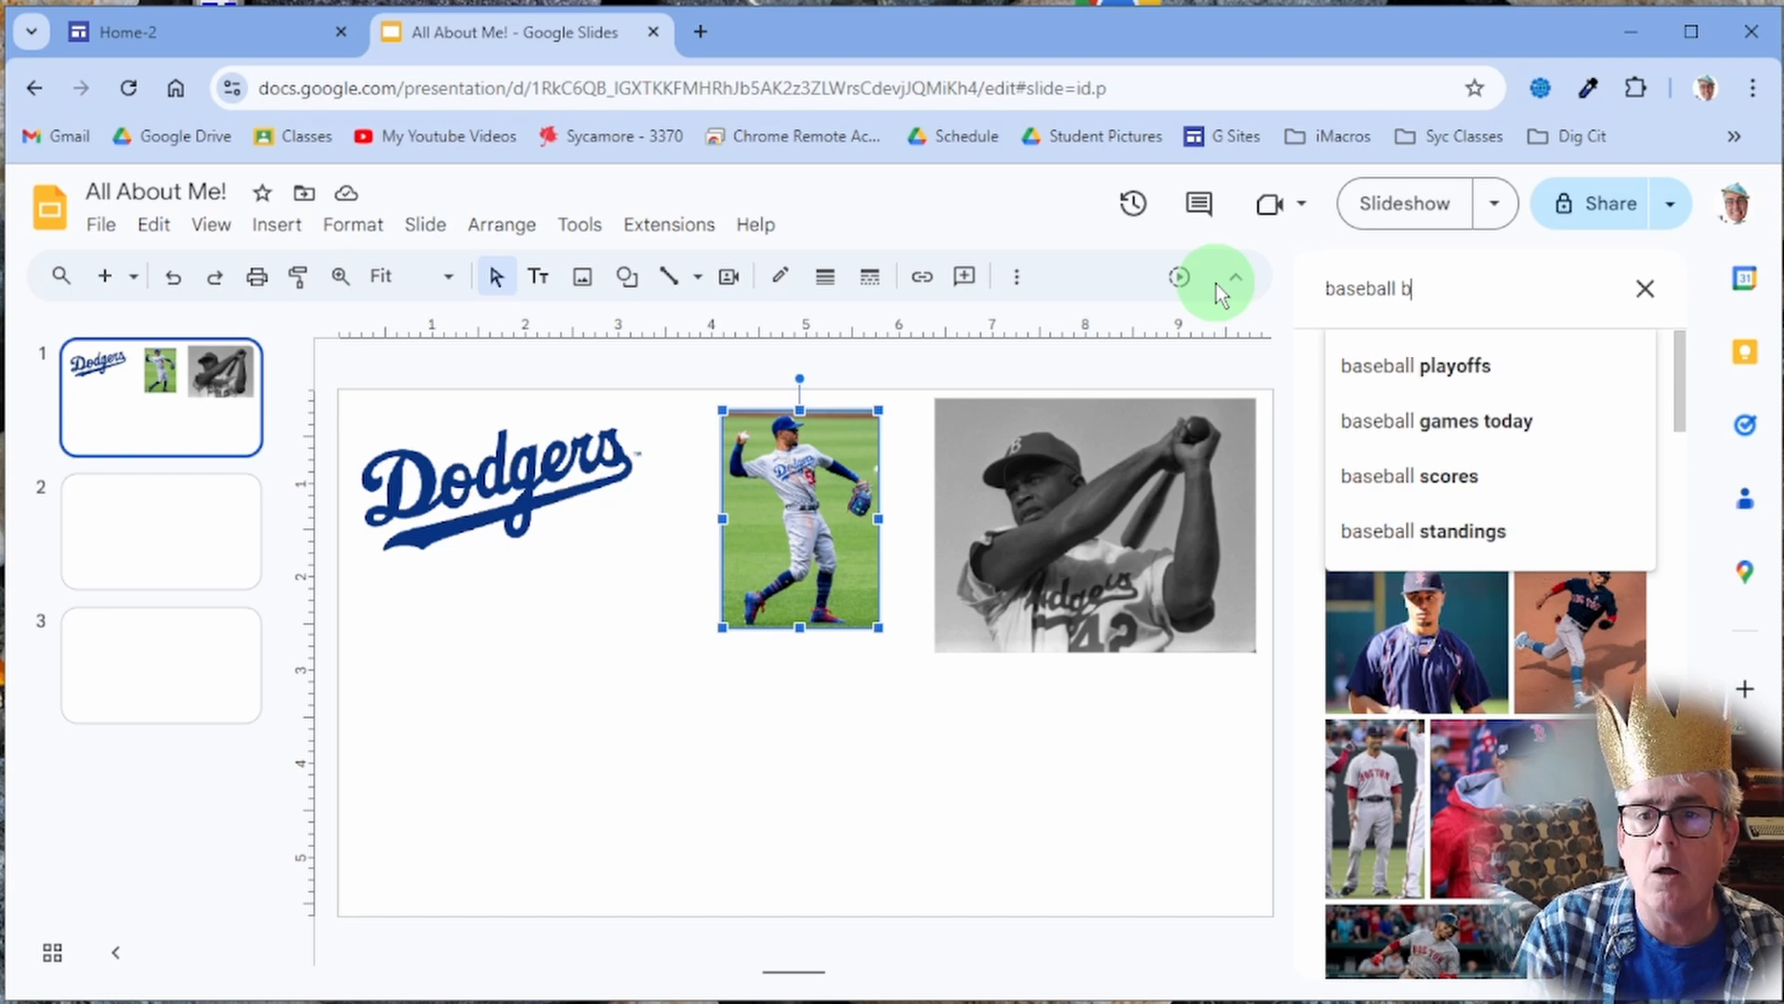
{"action": "key", "text": "Return"}
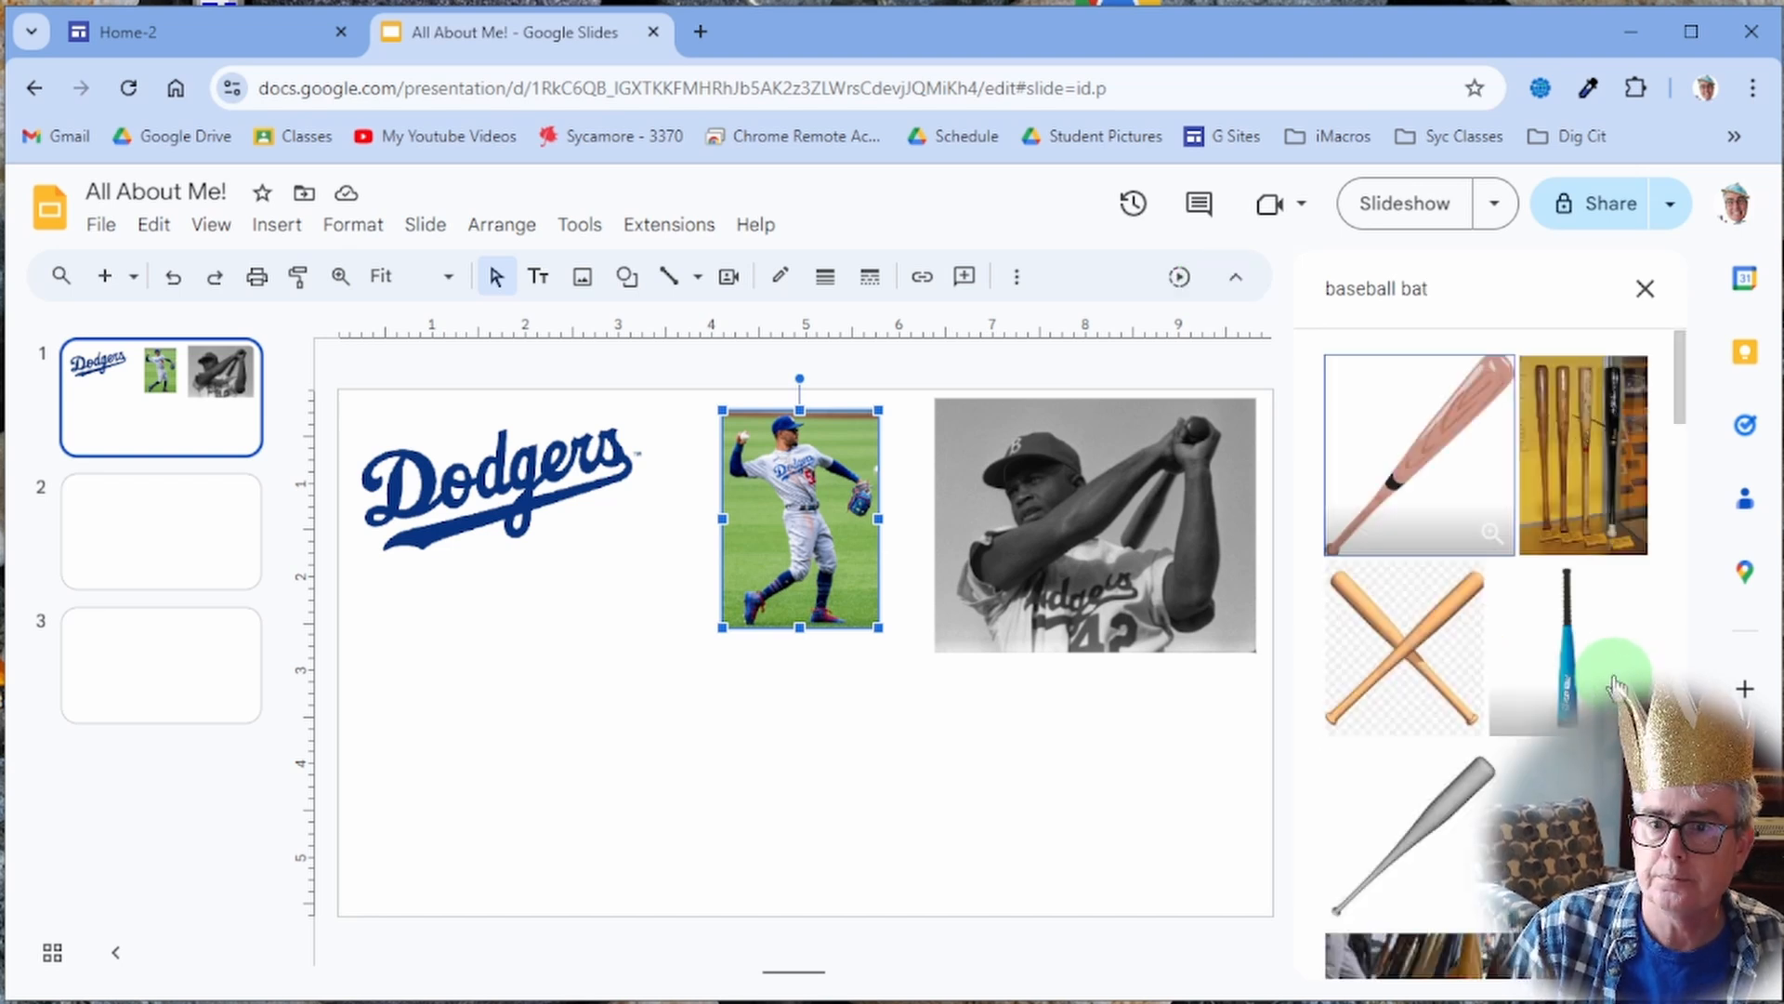
{"action": "left_click", "coordinate": [1563, 667]}
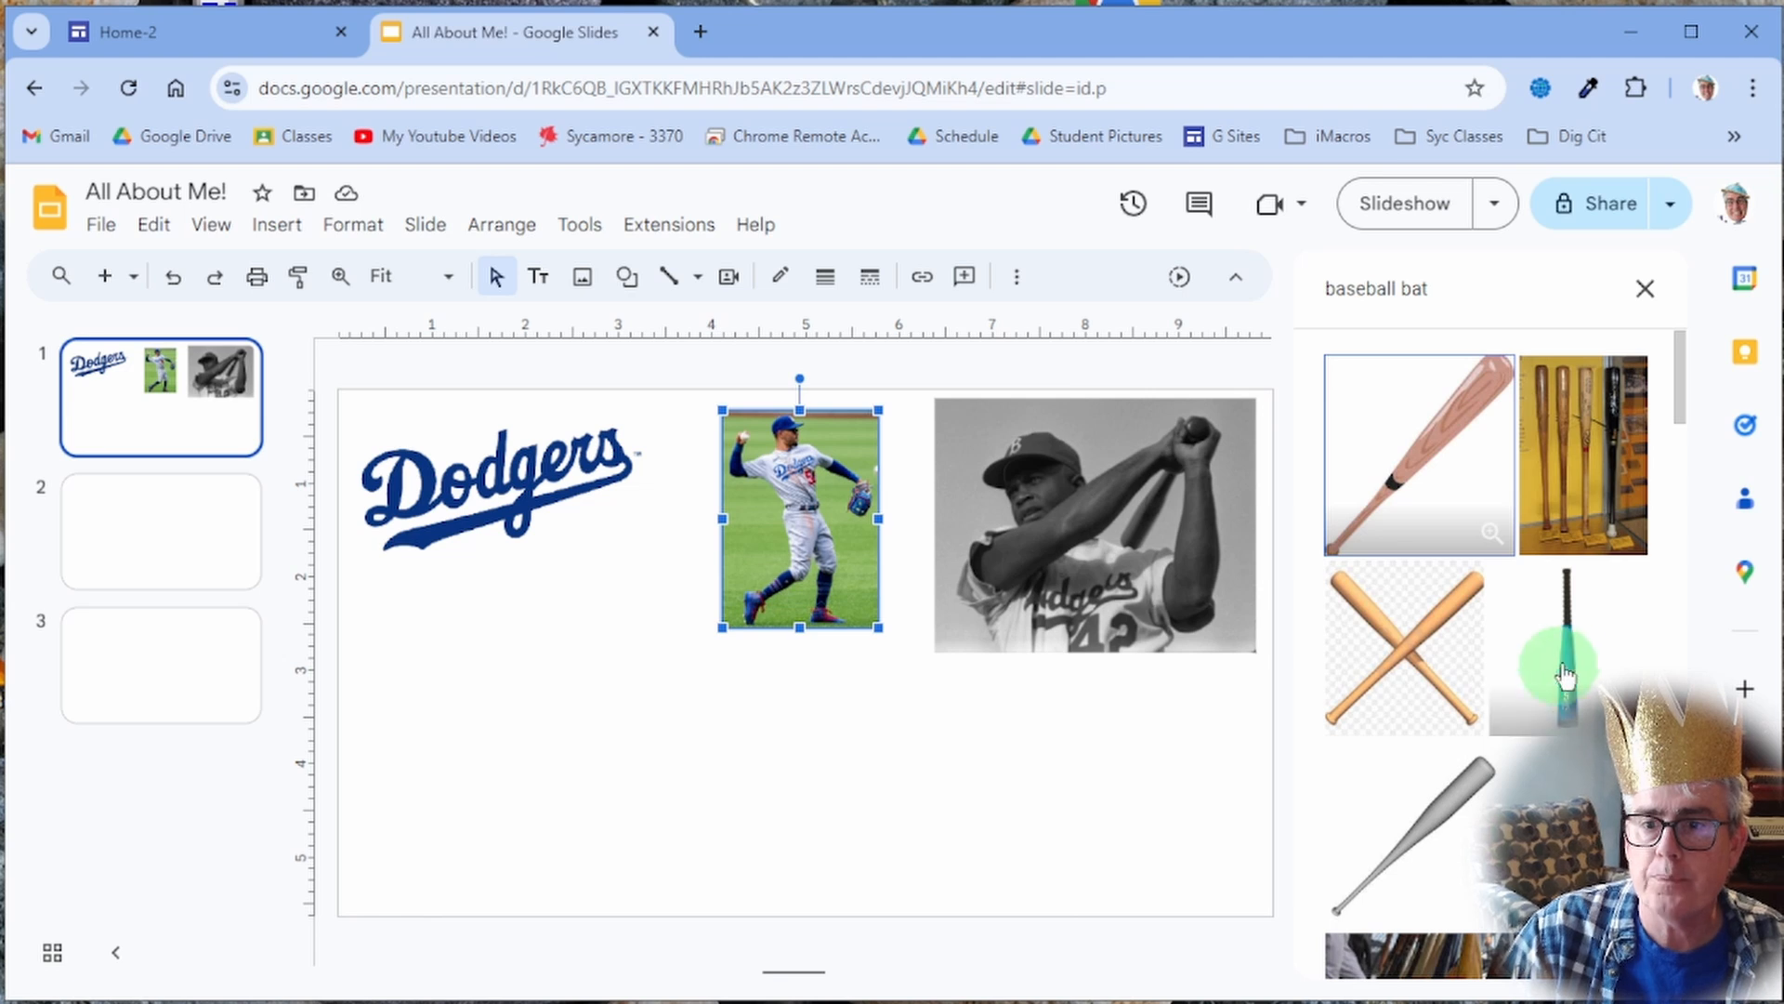
{"action": "left_click", "coordinate": [1566, 665]}
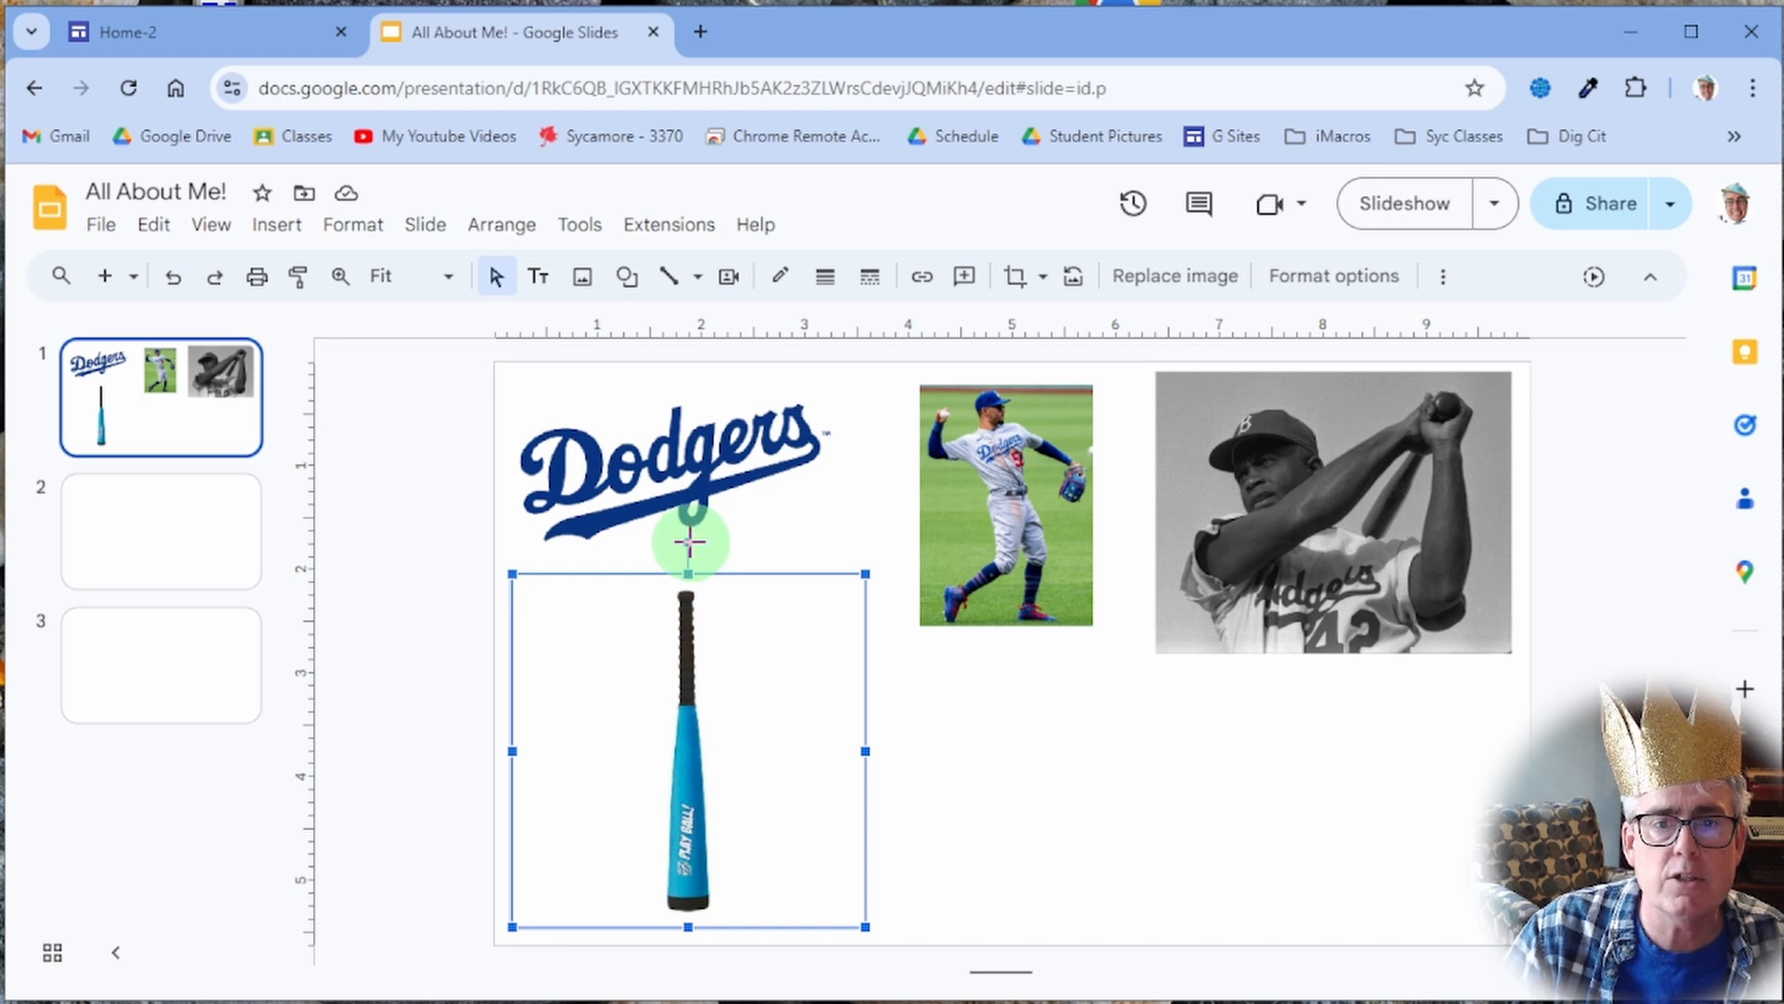
Step: Rotate the bat image 90° clockwise so it lies level, and enlarge it to about 6 inches wide below the player photos
{"action": "left_click_drag", "start_coordinate": [690, 542], "coordinate": [888, 746]}
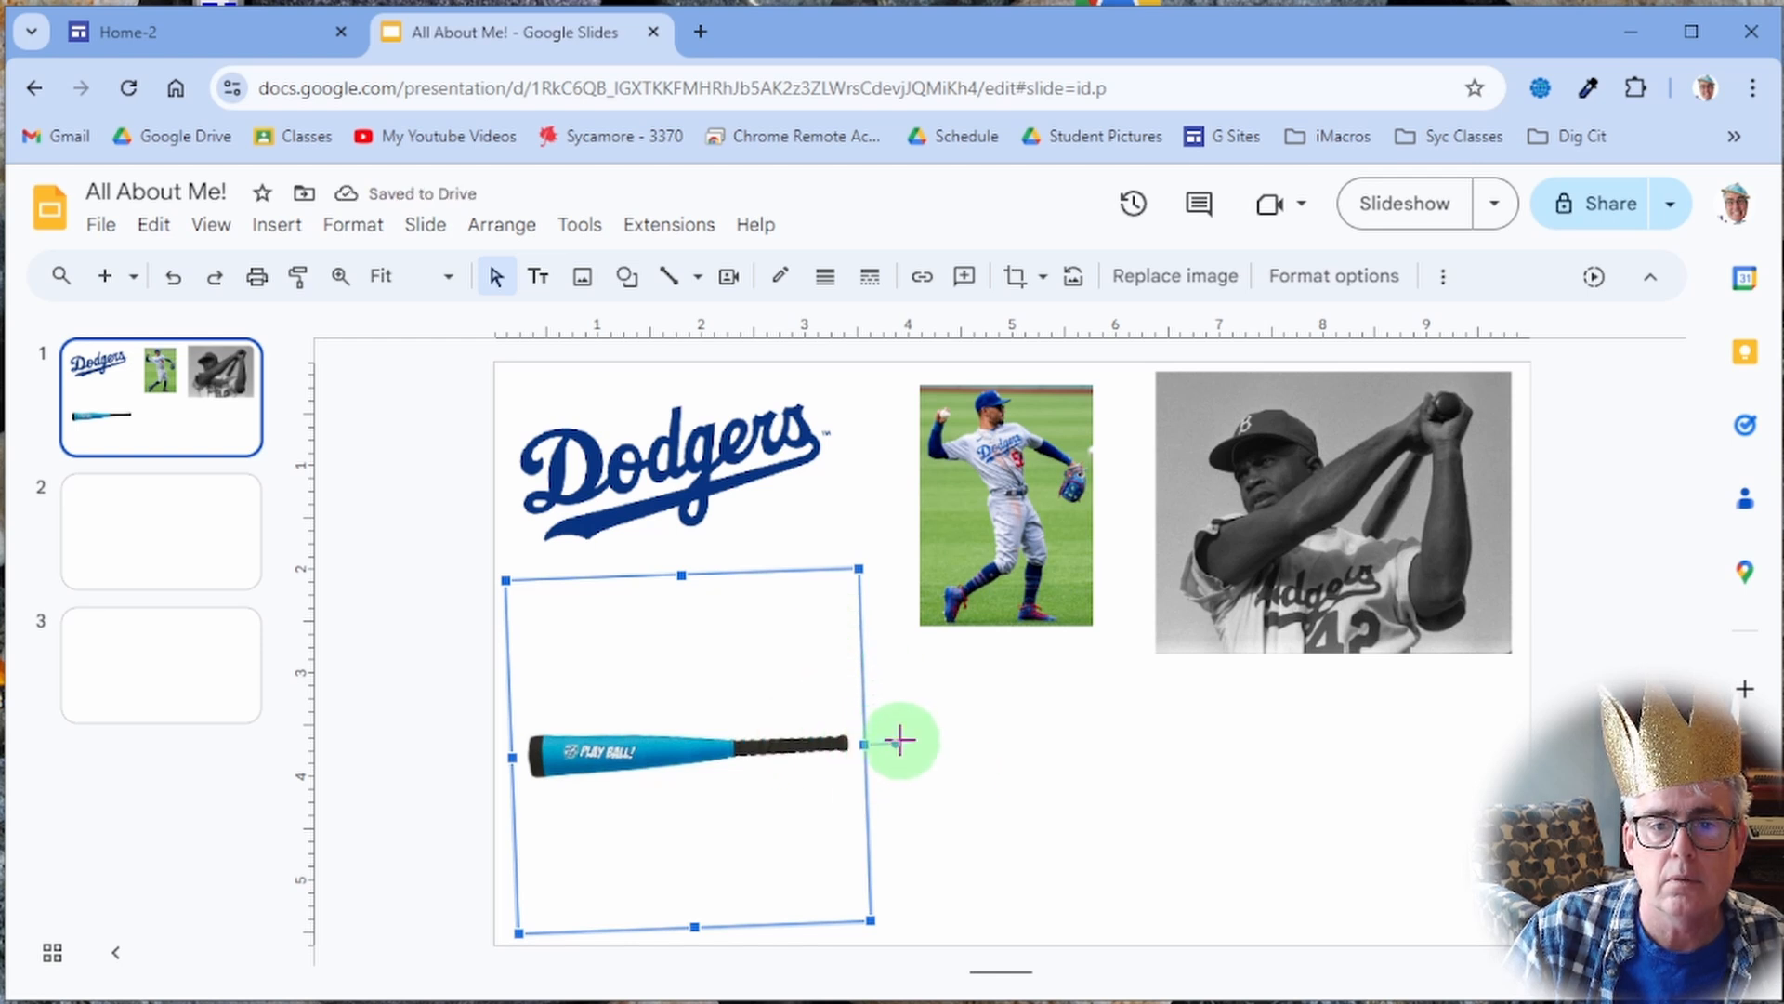
{"action": "left_click_drag", "start_coordinate": [900, 739], "coordinate": [910, 749]}
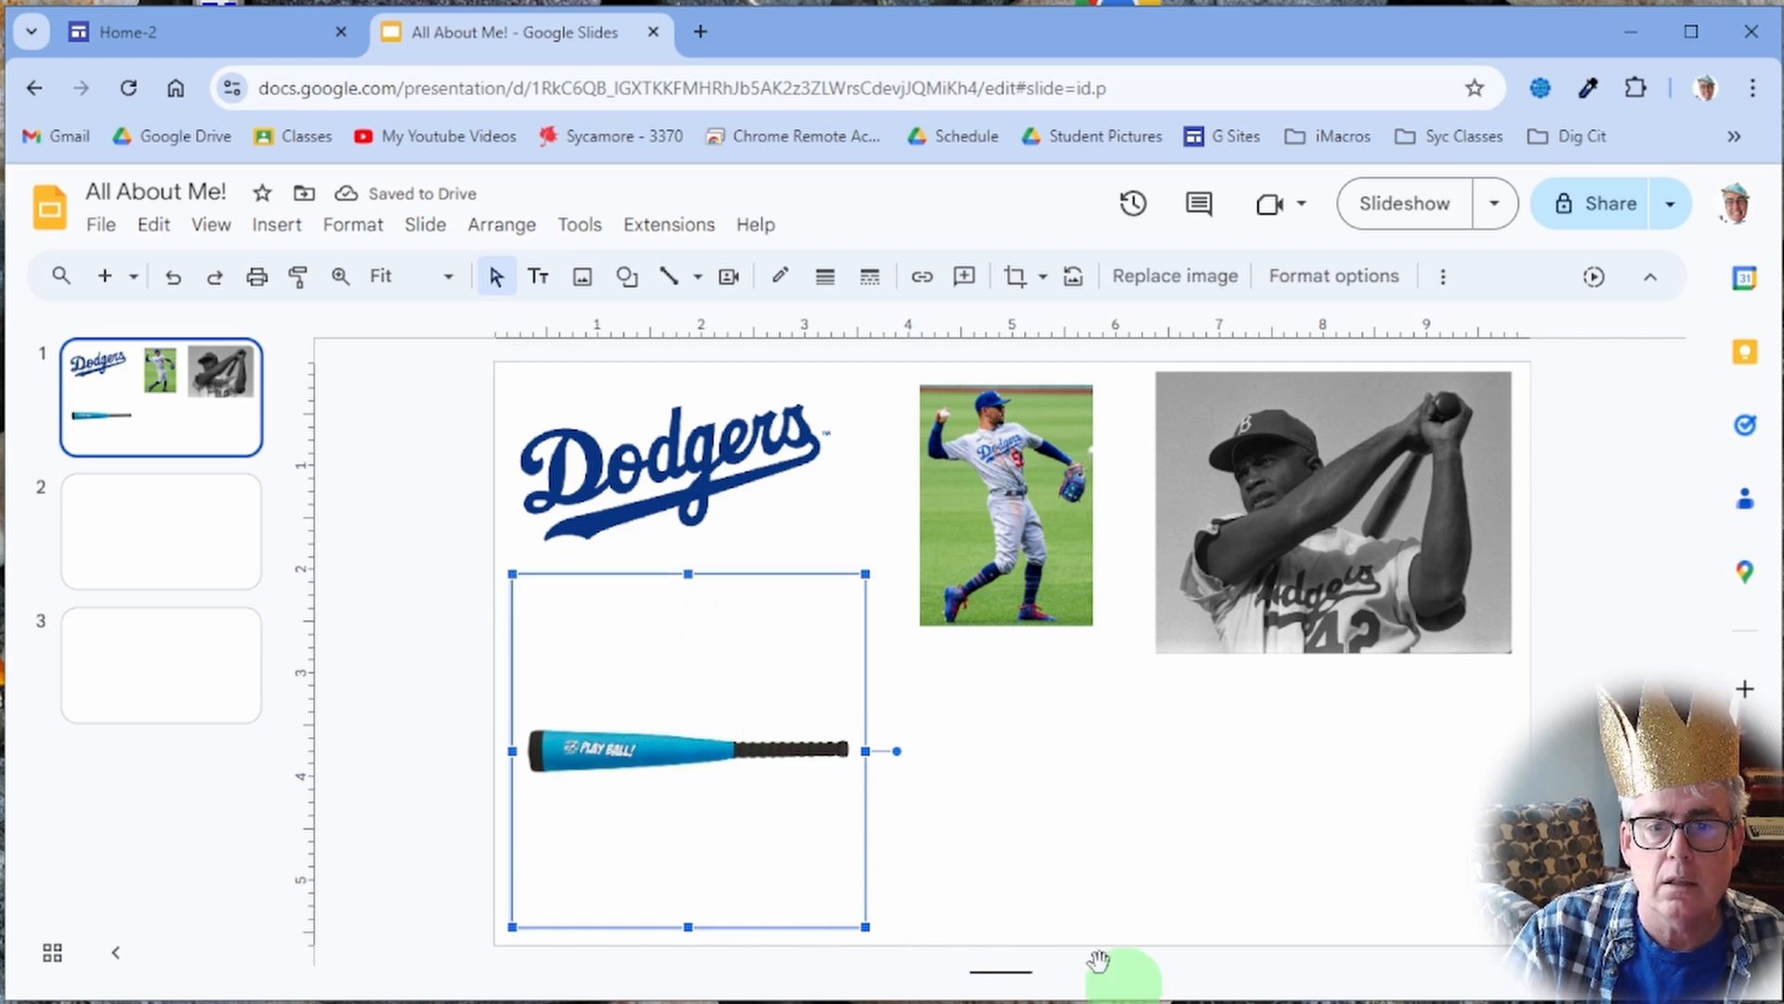
{"action": "left_click_drag", "start_coordinate": [867, 574], "coordinate": [1141, 497]}
{"action": "mouse_move", "coordinate": [812, 621]}
{"action": "left_mouse_down"}
{"action": "mouse_move", "coordinate": [1123, 760]}
{"action": "mouse_move", "coordinate": [1027, 751]}
{"action": "left_mouse_up"}
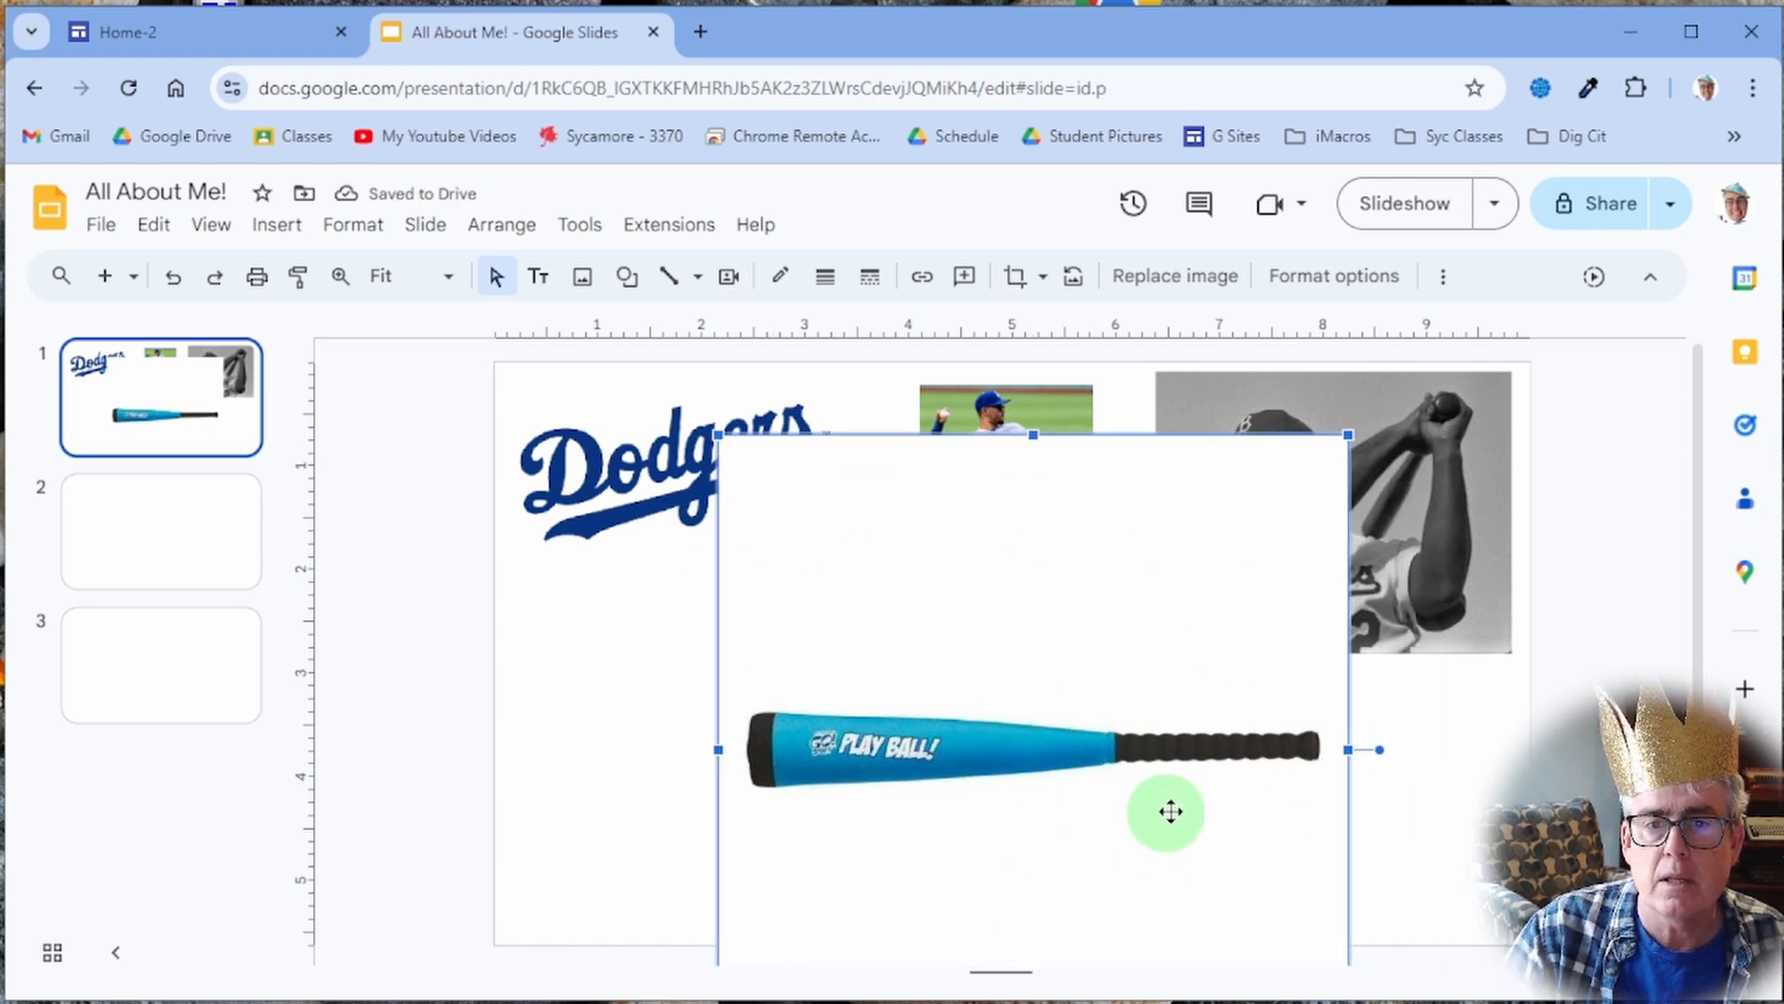
Step: Crop off the blank area above the bat so the image no longer covers the logo and the player photos
{"action": "double_click", "coordinate": [987, 743]}
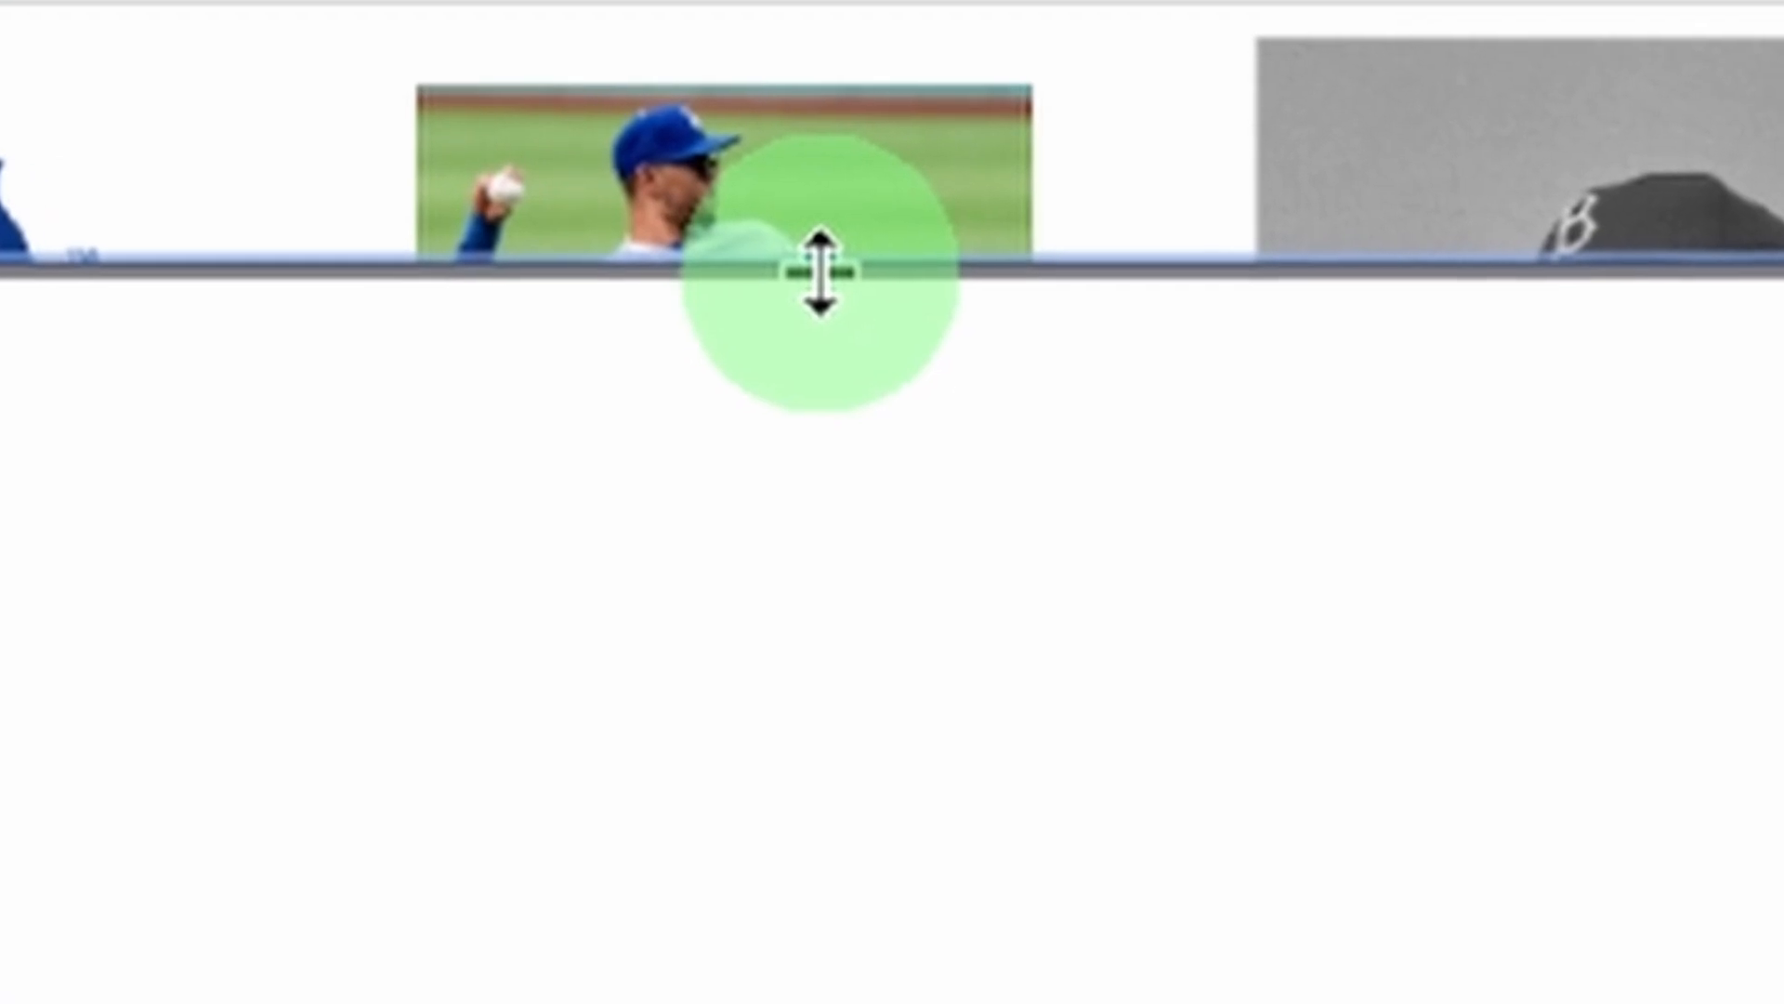
{"action": "left_click_drag", "start_coordinate": [879, 318], "coordinate": [838, 1003]}
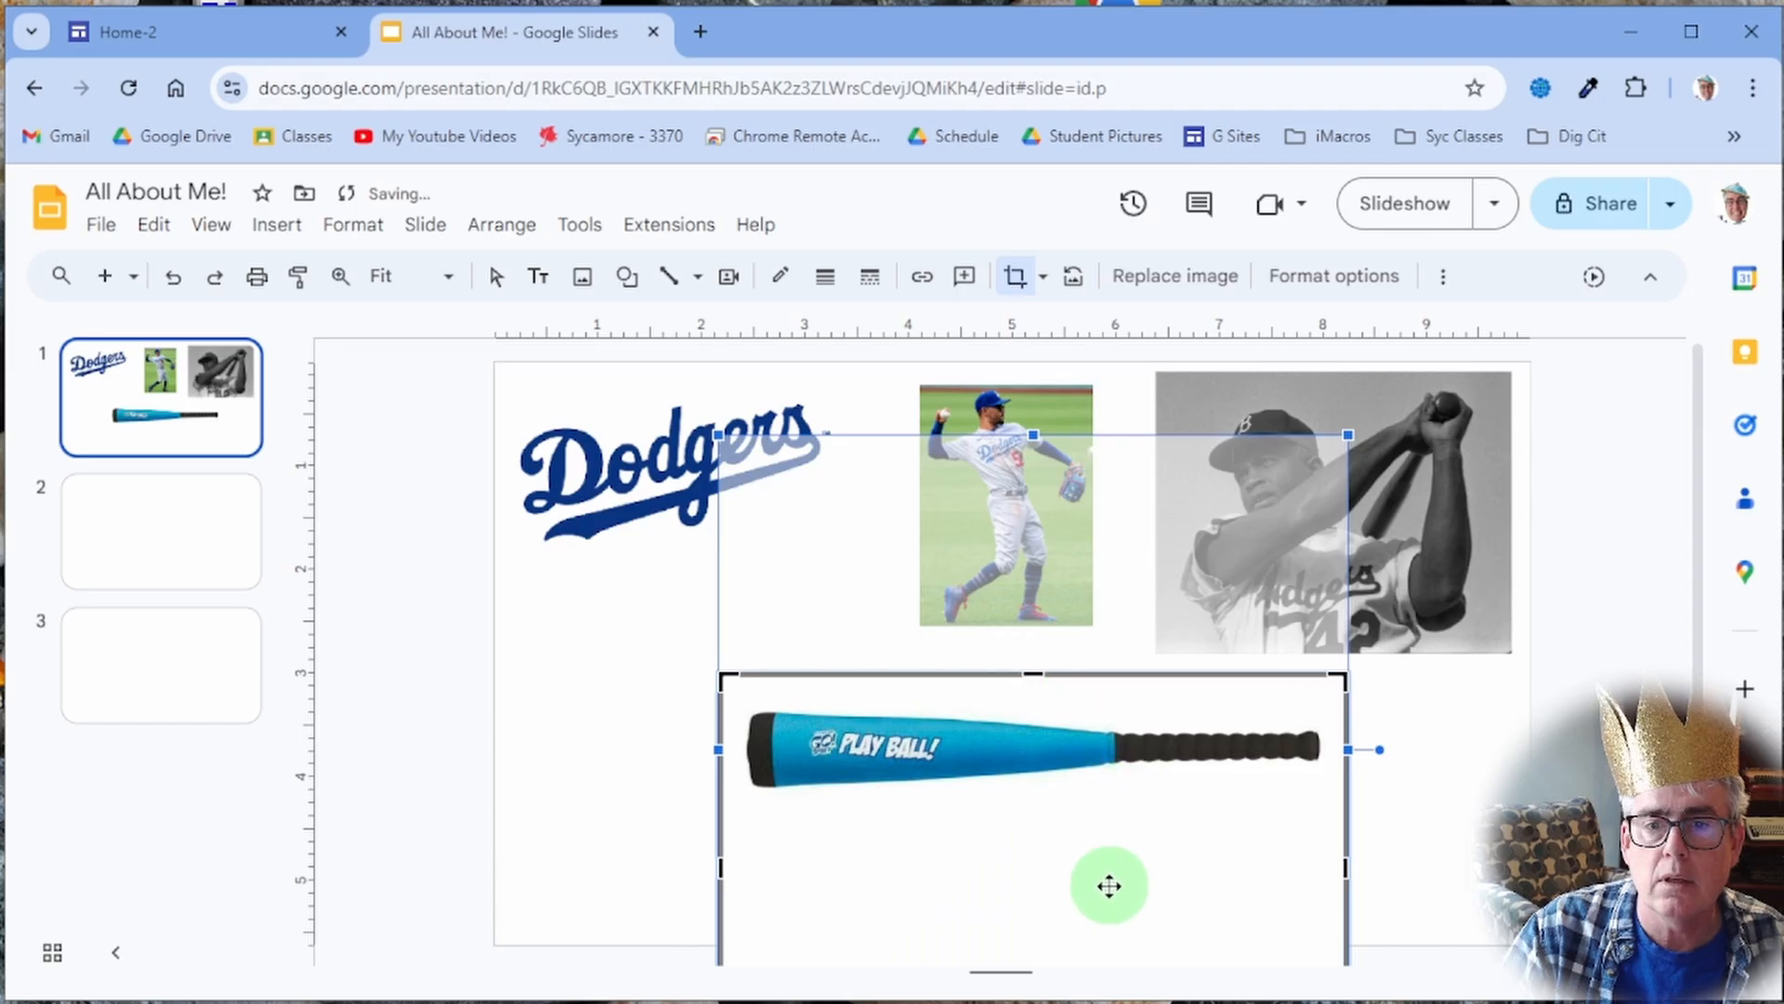
{"action": "left_click", "coordinate": [1482, 853]}
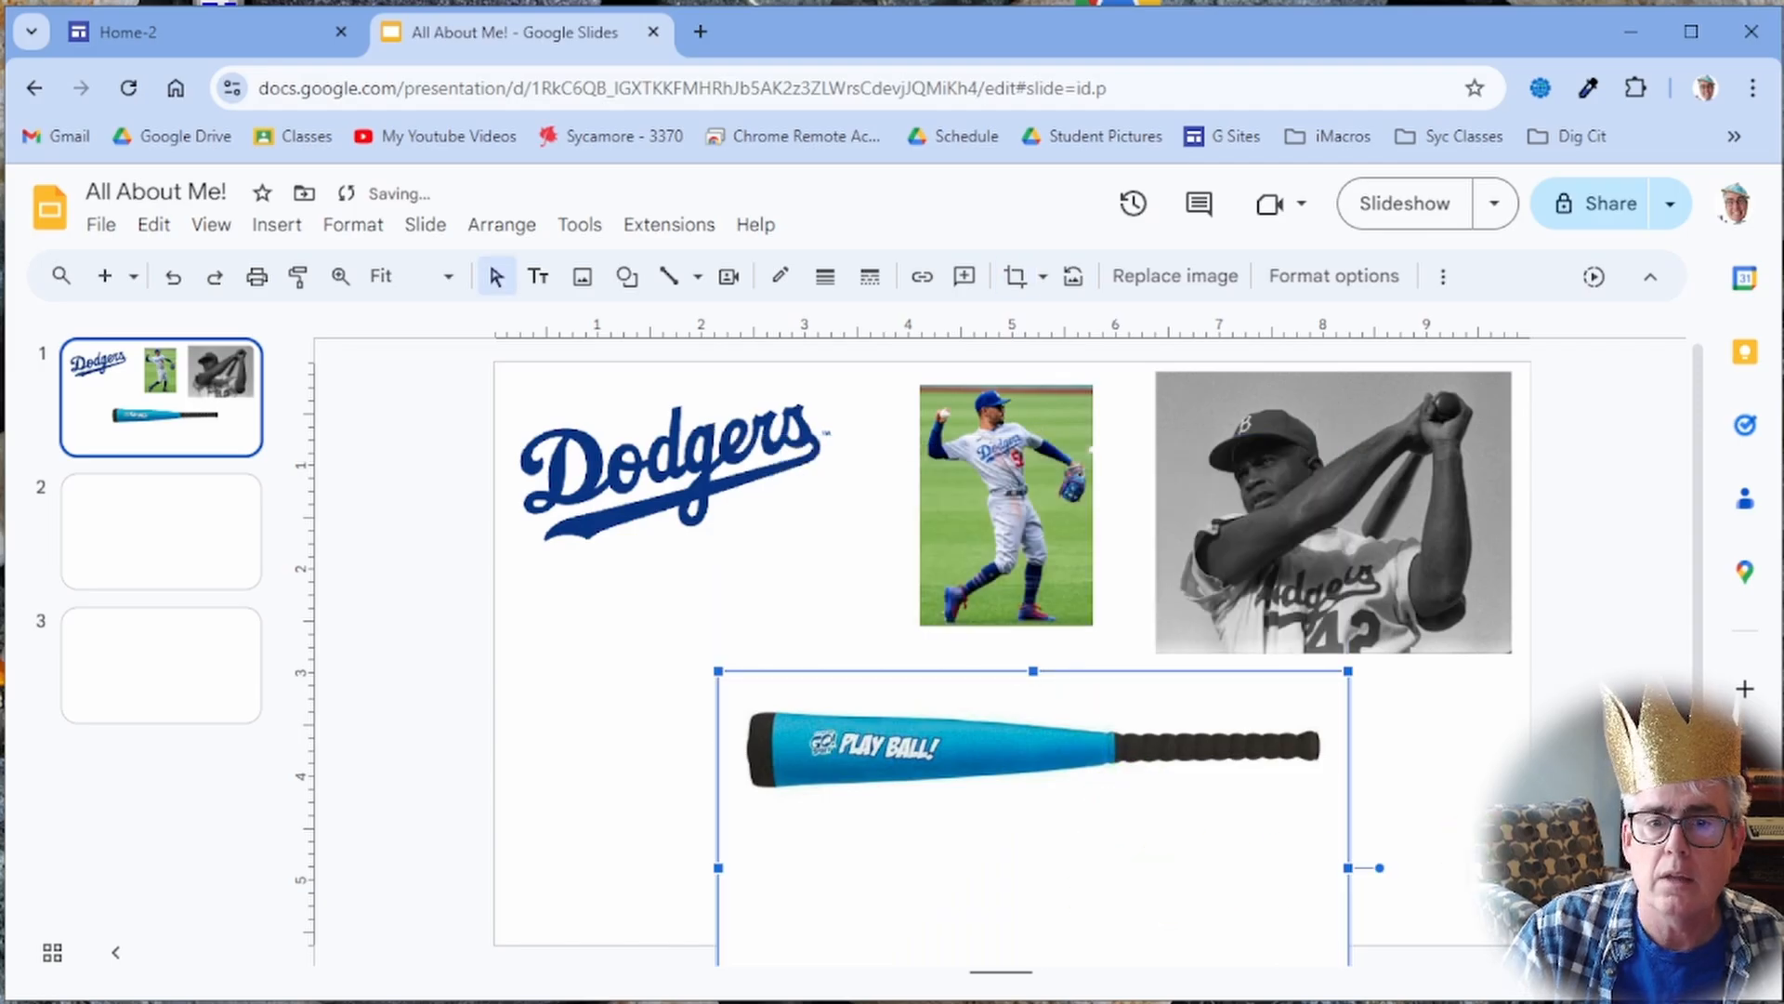
{"action": "scroll", "coordinate": [801, 914], "scroll_direction": "down", "scroll_amount": 1}
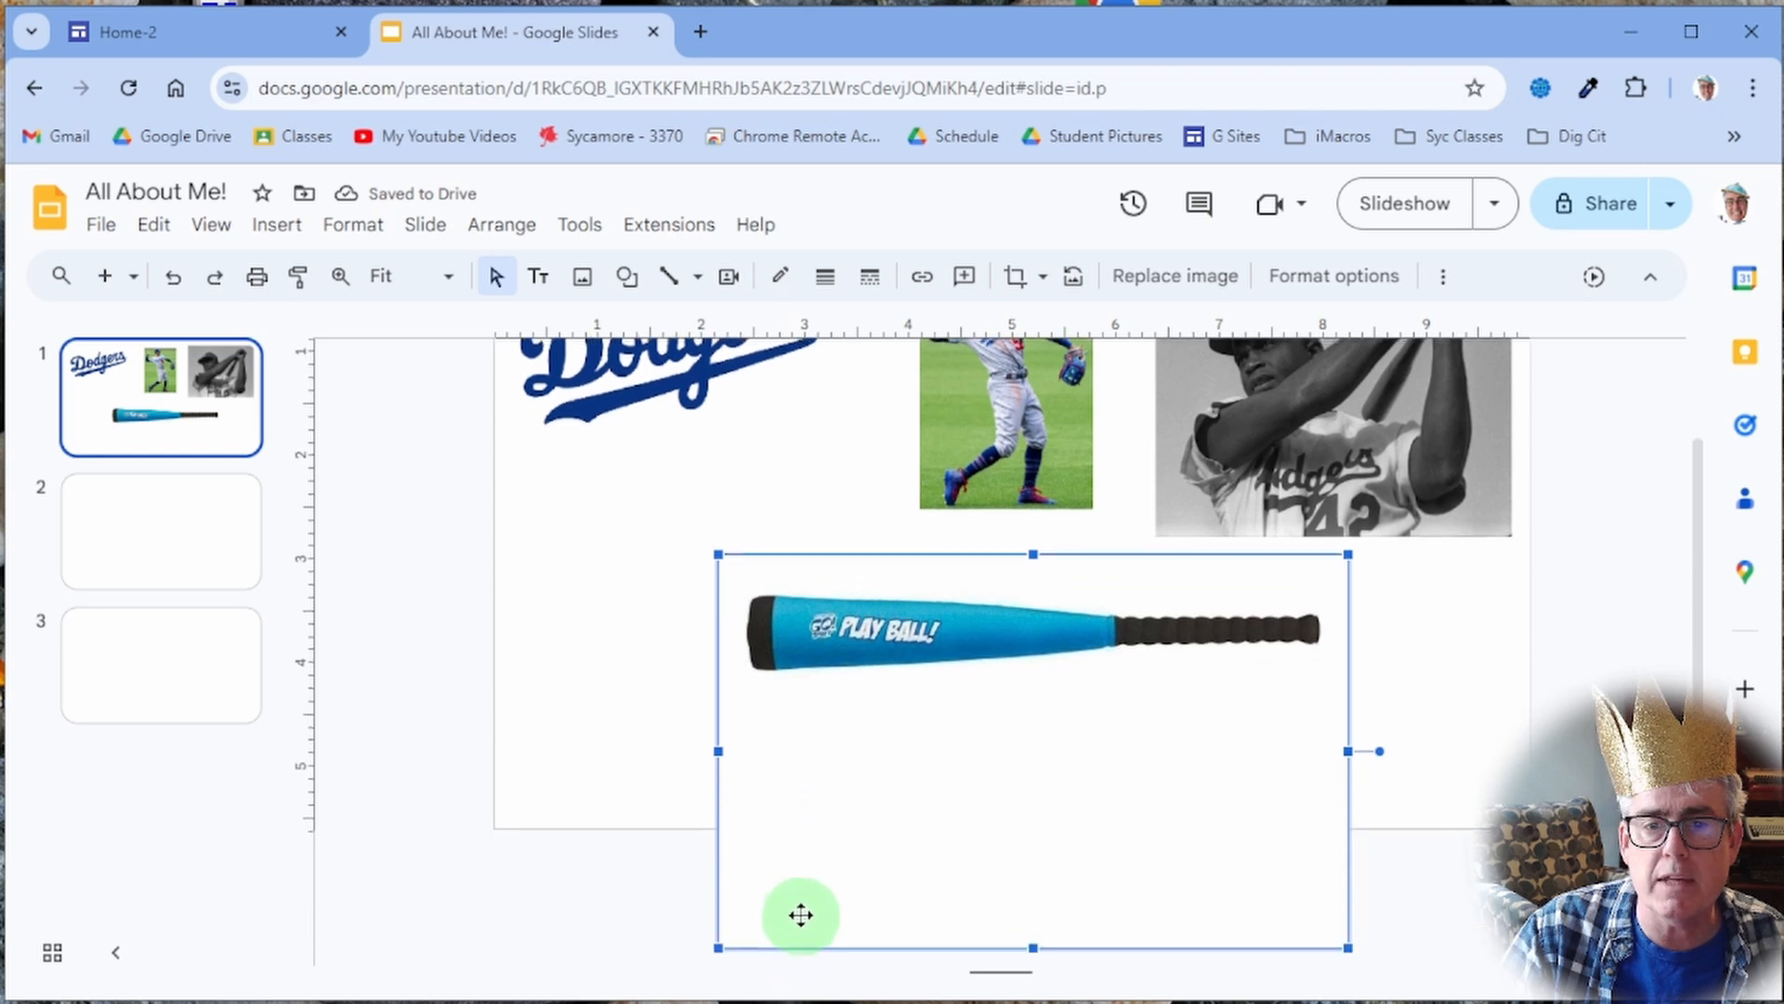
Step: Crop off the blank area below the bat and move the trimmed image slightly down on the first slide
{"action": "scroll", "coordinate": [801, 914], "scroll_direction": "down", "scroll_amount": 1}
{"action": "scroll", "coordinate": [972, 779], "scroll_direction": "up", "scroll_amount": 1}
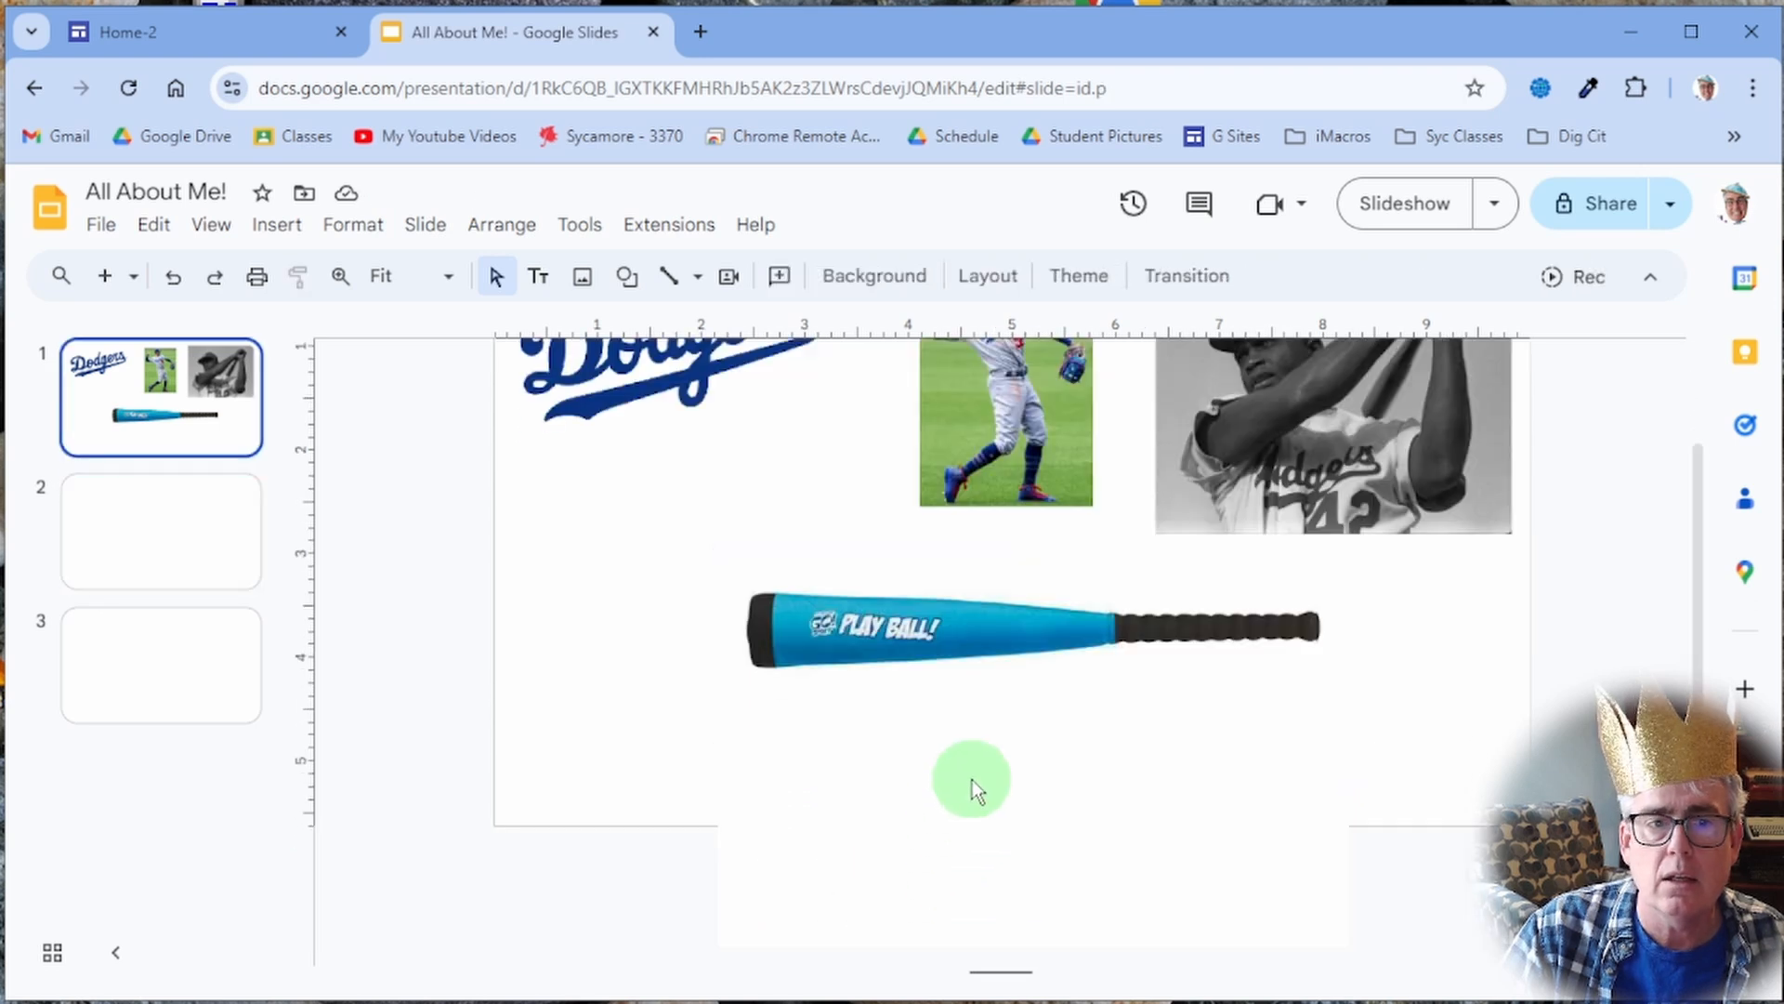
{"action": "double_click", "coordinate": [981, 655]}
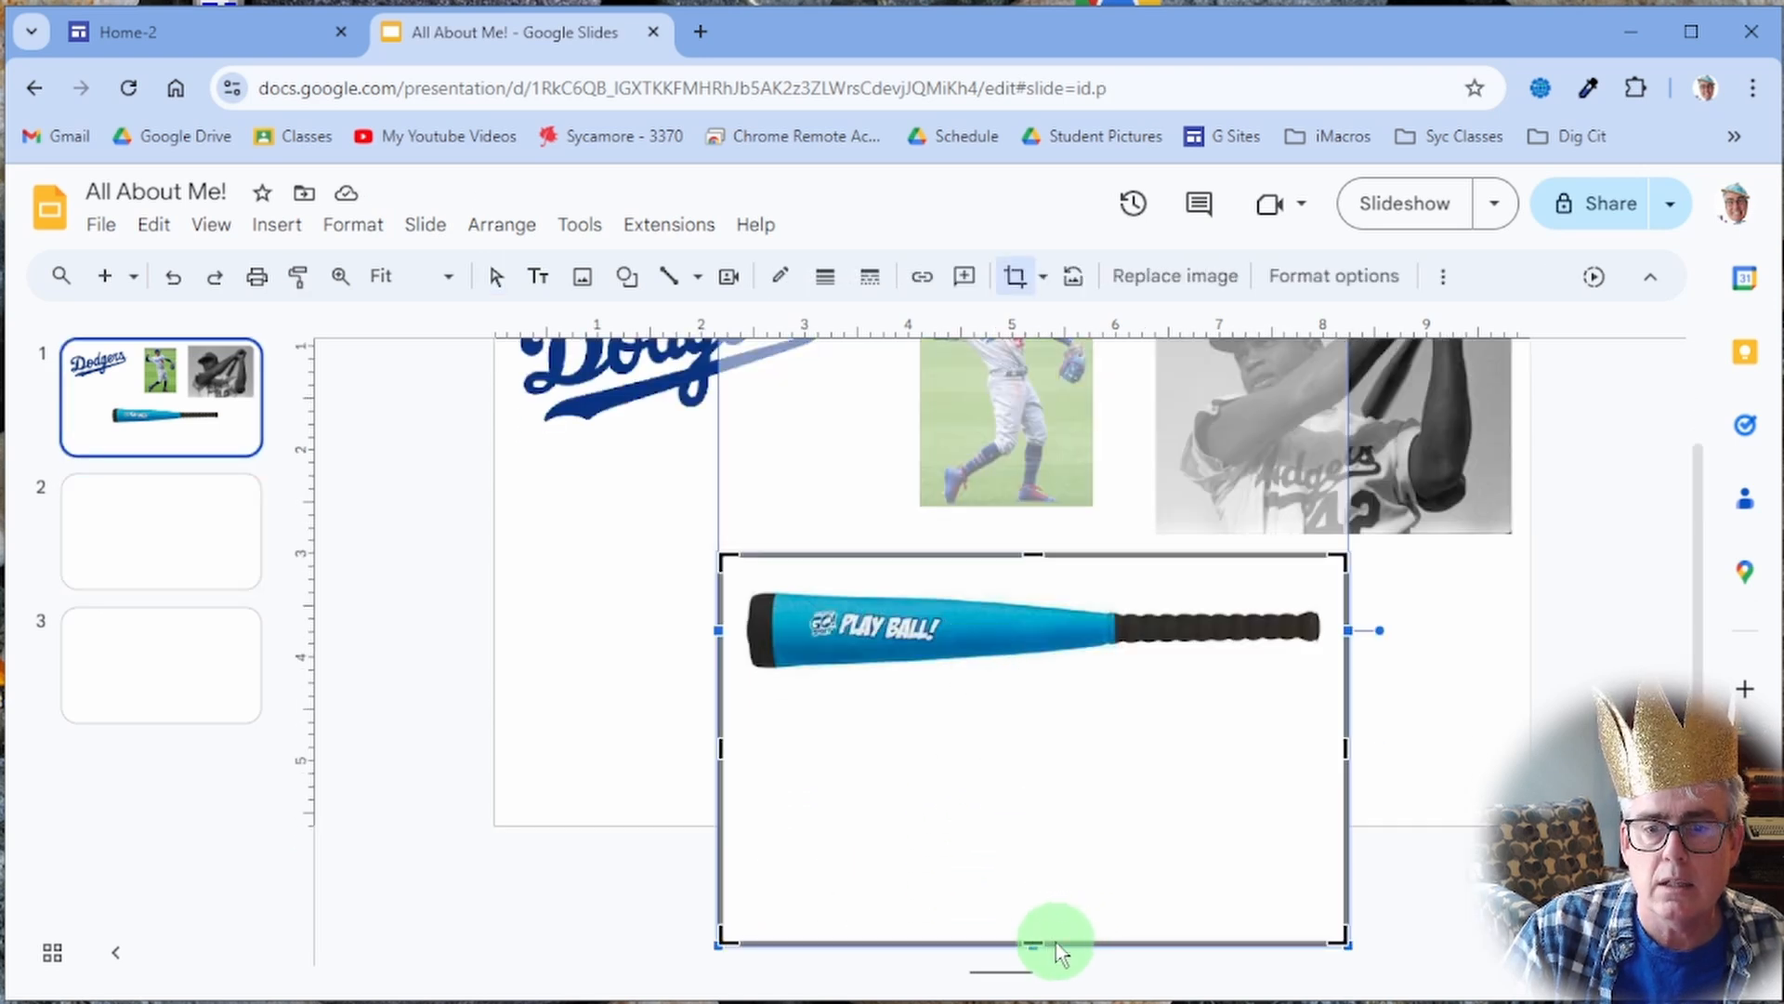
{"action": "left_click_drag", "start_coordinate": [1033, 942], "coordinate": [1027, 724]}
{"action": "left_click", "coordinate": [1501, 708]}
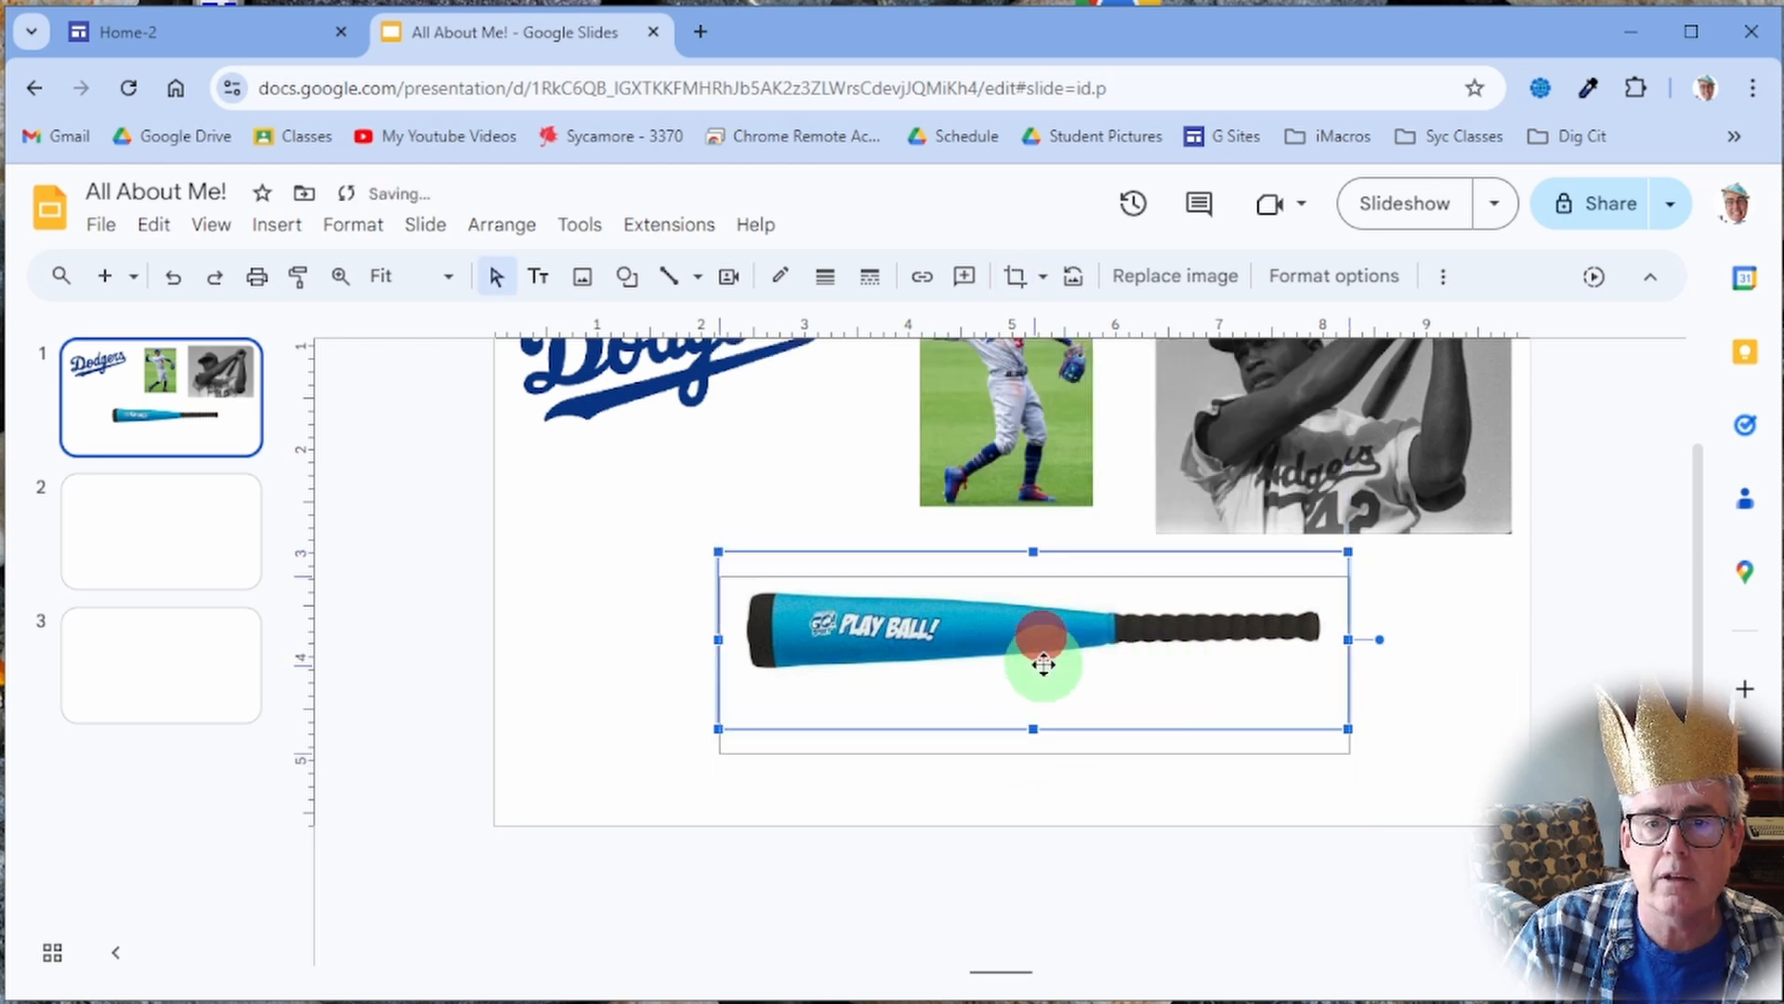
{"action": "left_click_drag", "start_coordinate": [1043, 645], "coordinate": [1050, 679]}
{"action": "scroll", "coordinate": [1068, 666], "scroll_direction": "up", "scroll_amount": 1}
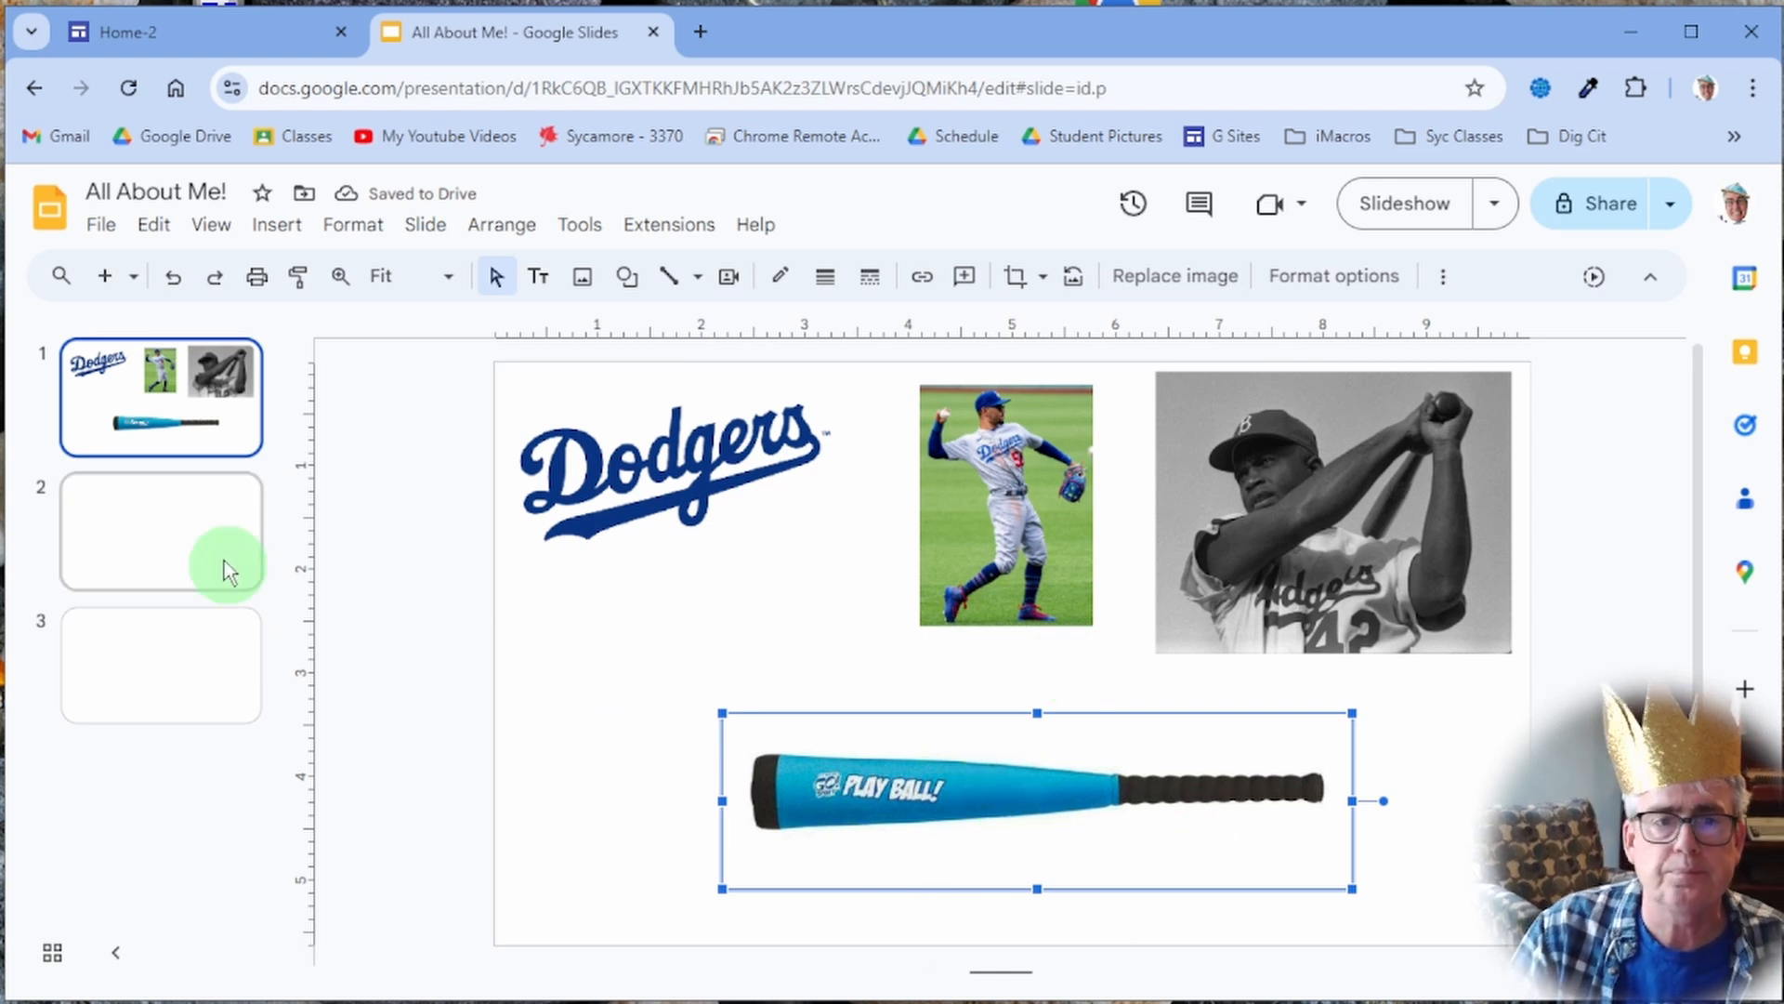
Step: Go to the empty second slide and search web images for "6 people family"
{"action": "left_click", "coordinate": [154, 526]}
{"action": "left_click", "coordinate": [169, 396]}
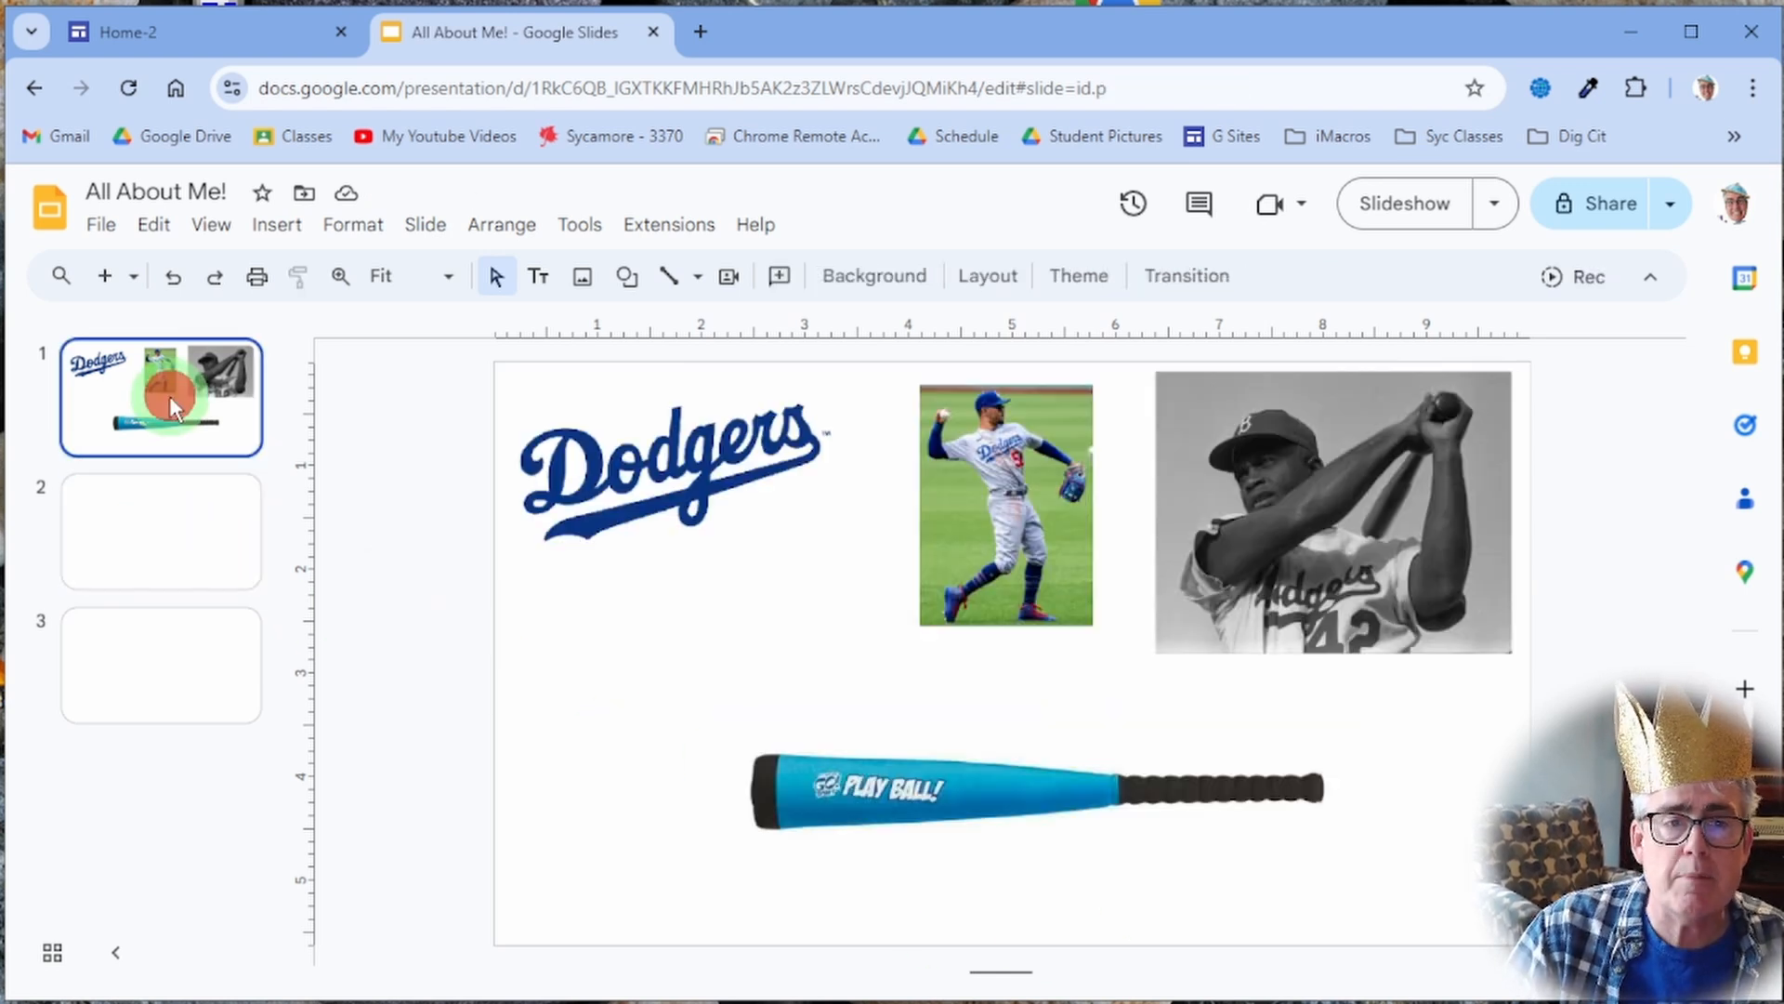
{"action": "left_click", "coordinate": [151, 539]}
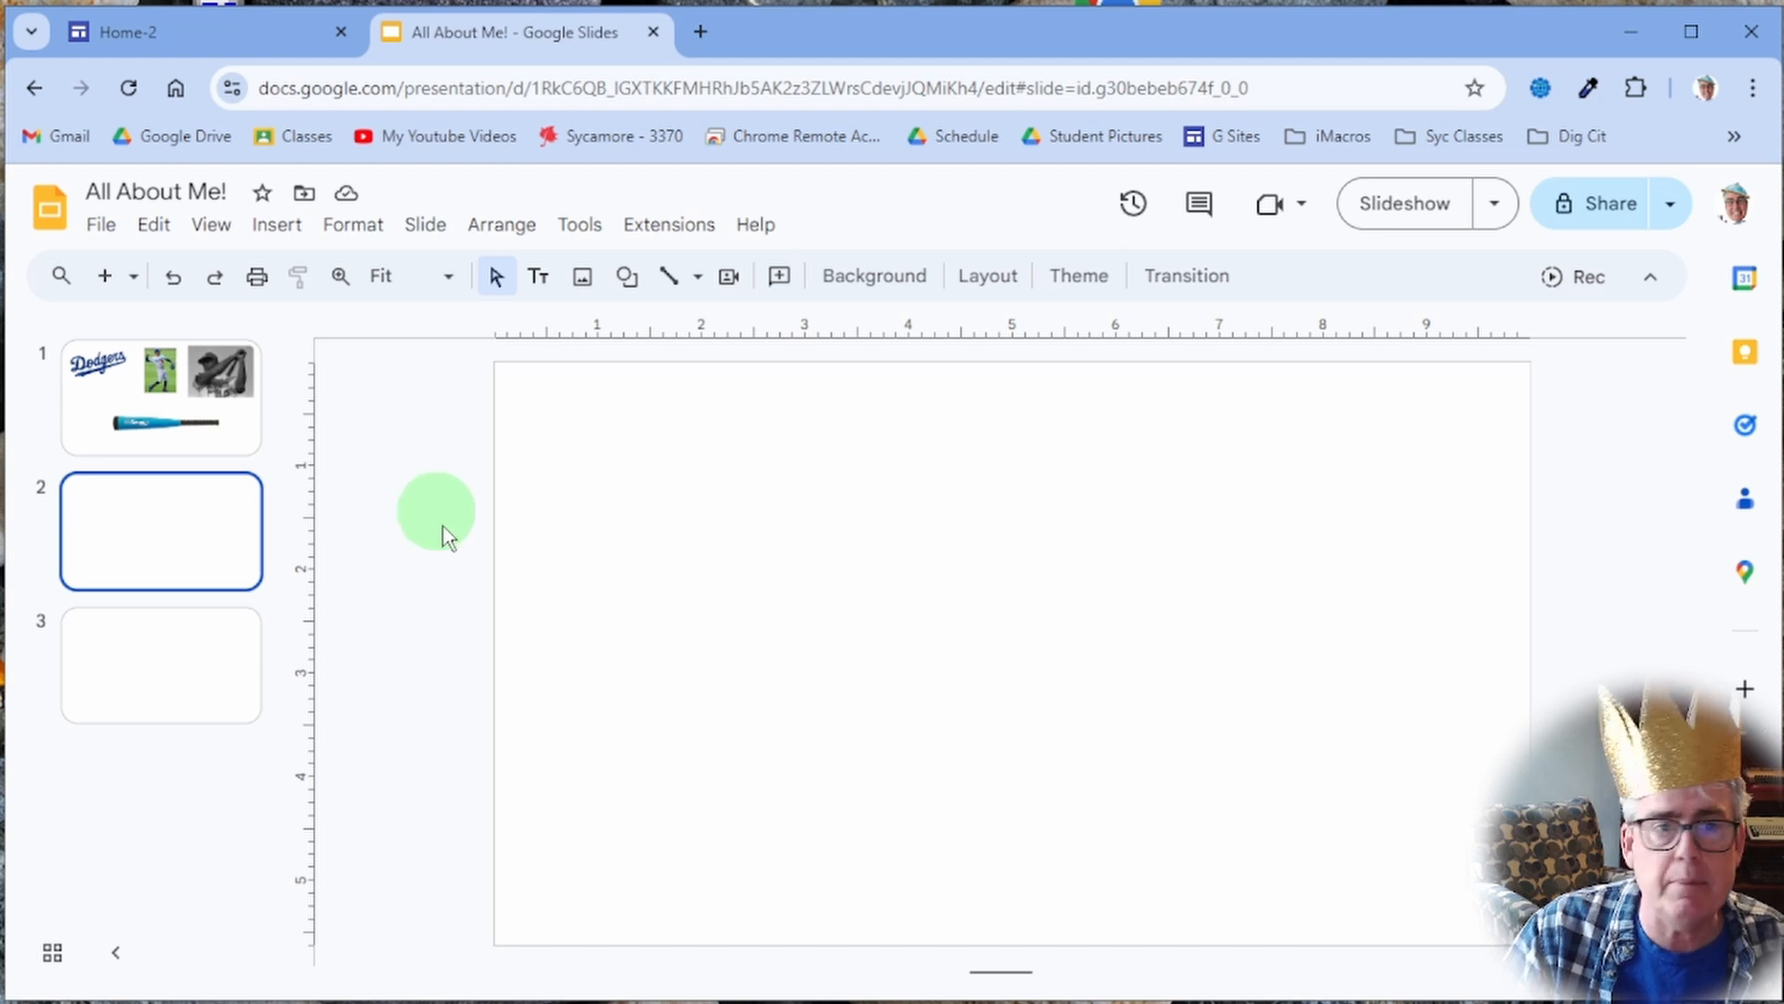
{"action": "left_click", "coordinate": [583, 279]}
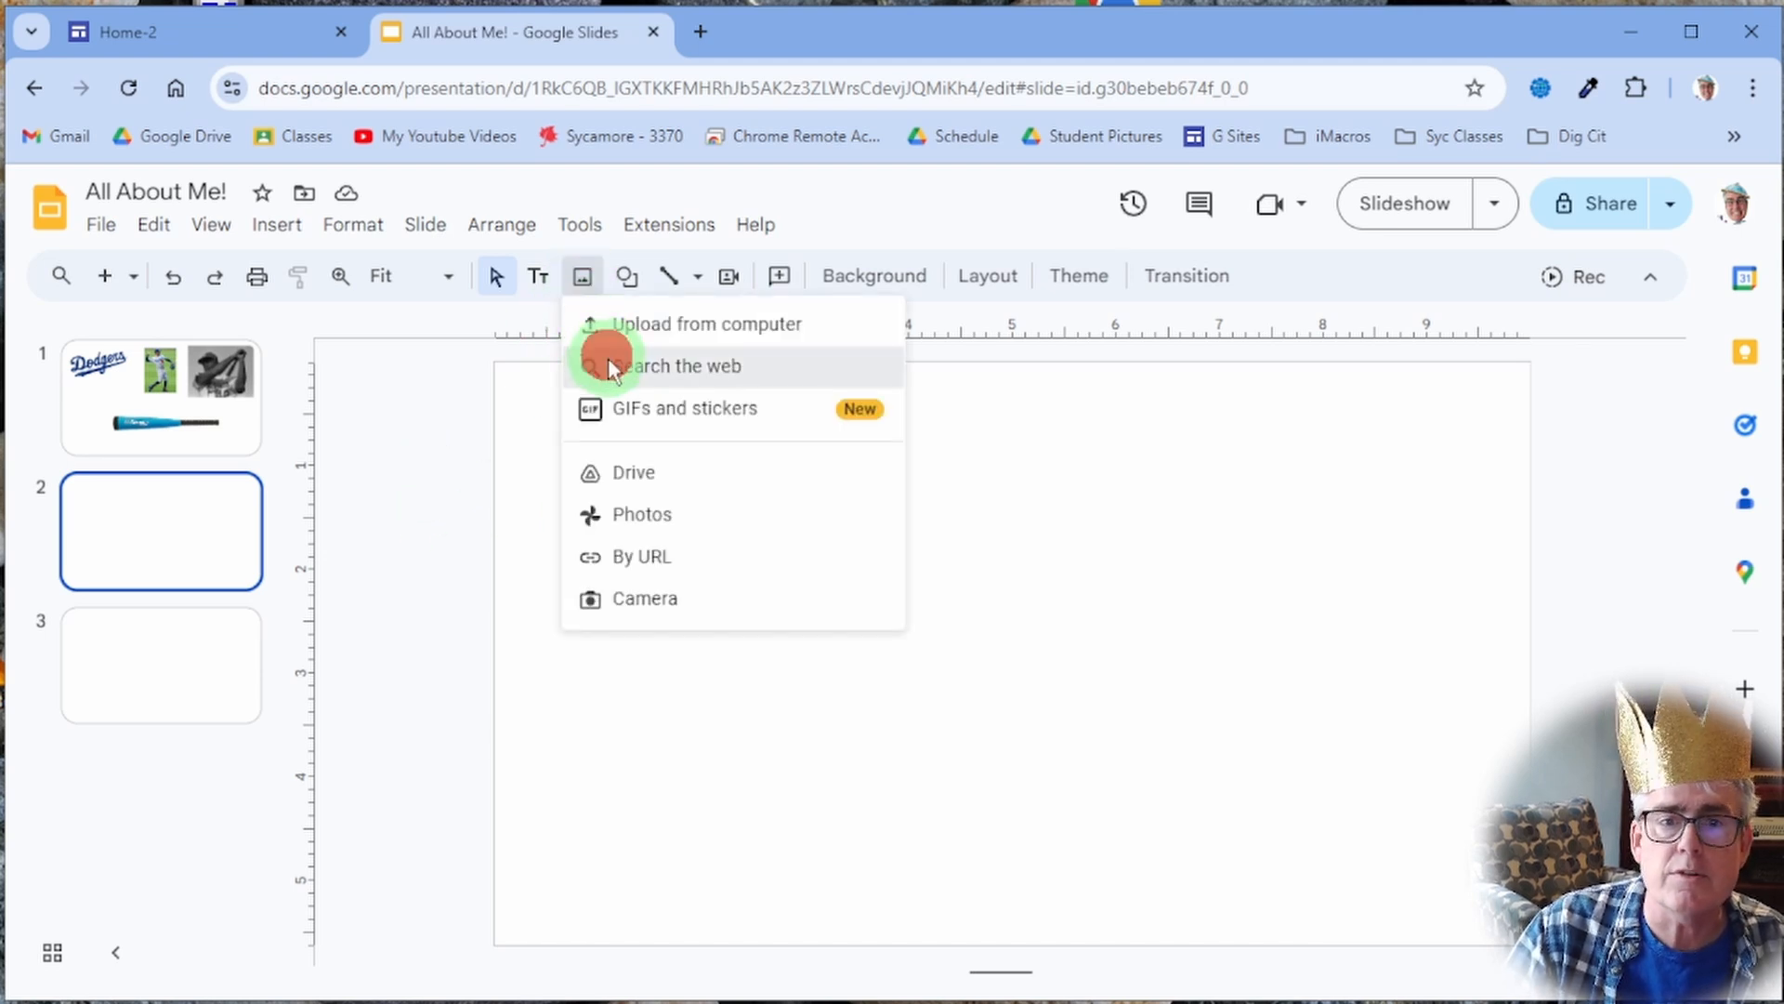
{"action": "left_click", "coordinate": [605, 354]}
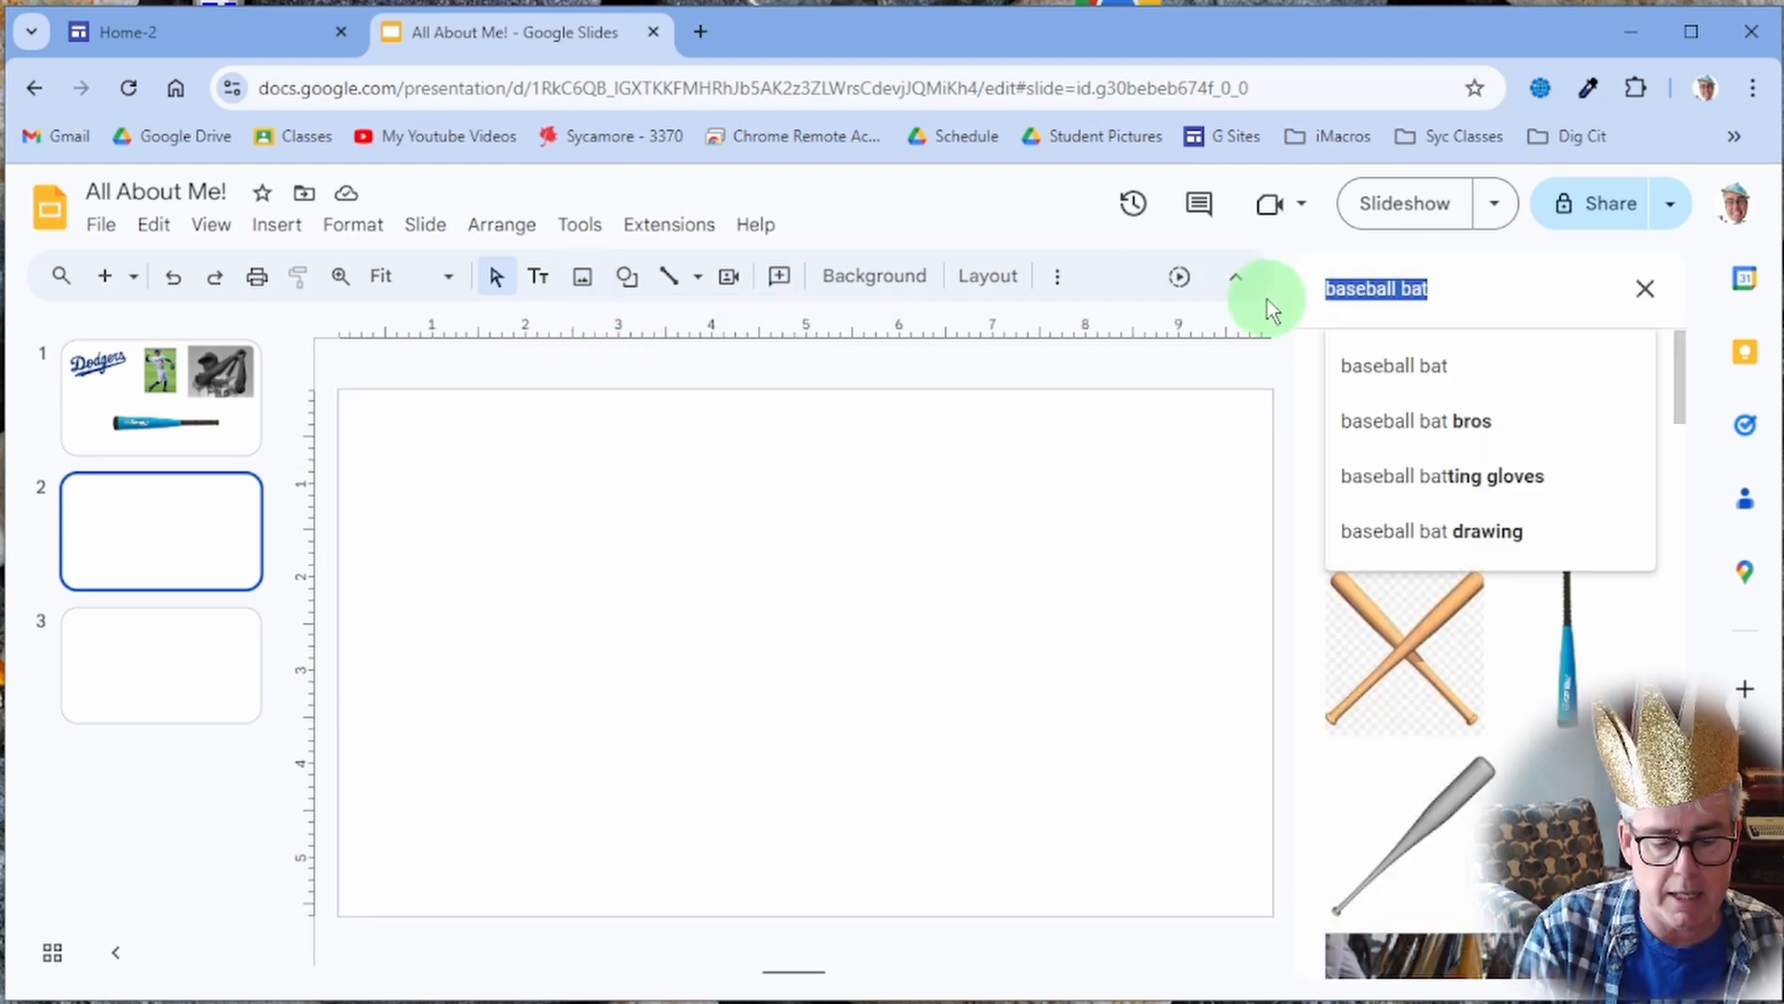
{"action": "type", "text": "6 people family"}
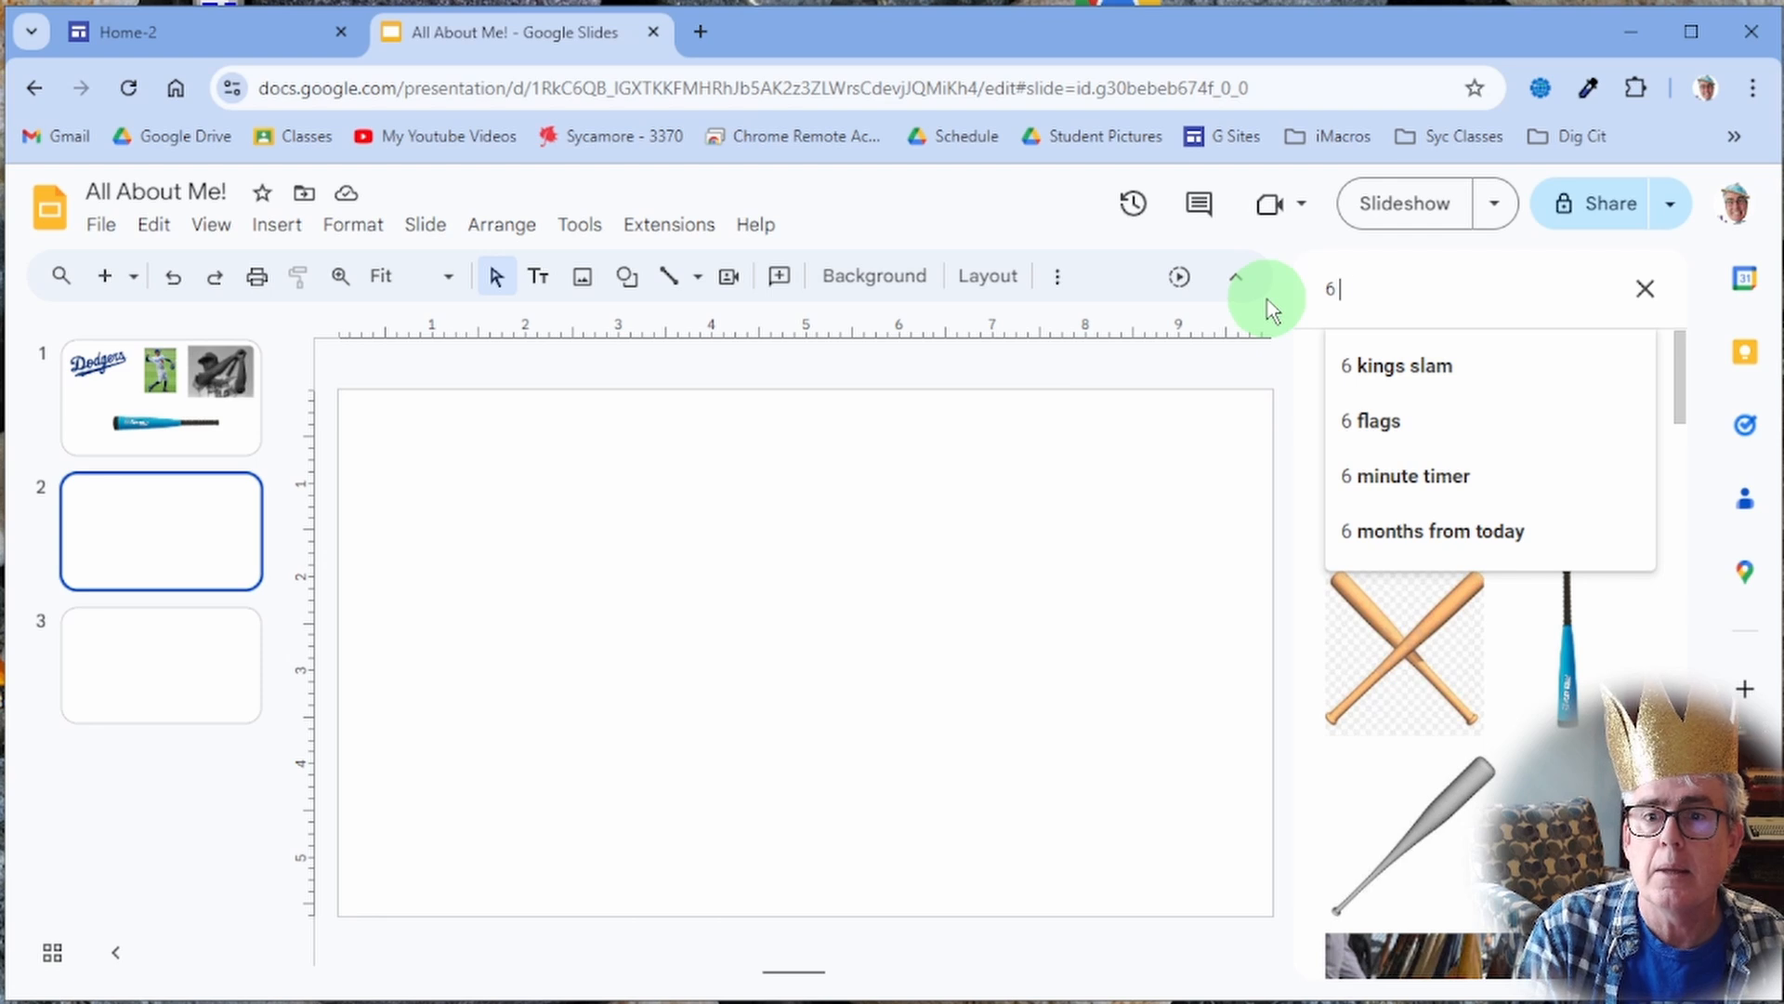
{"action": "key", "text": "Return"}
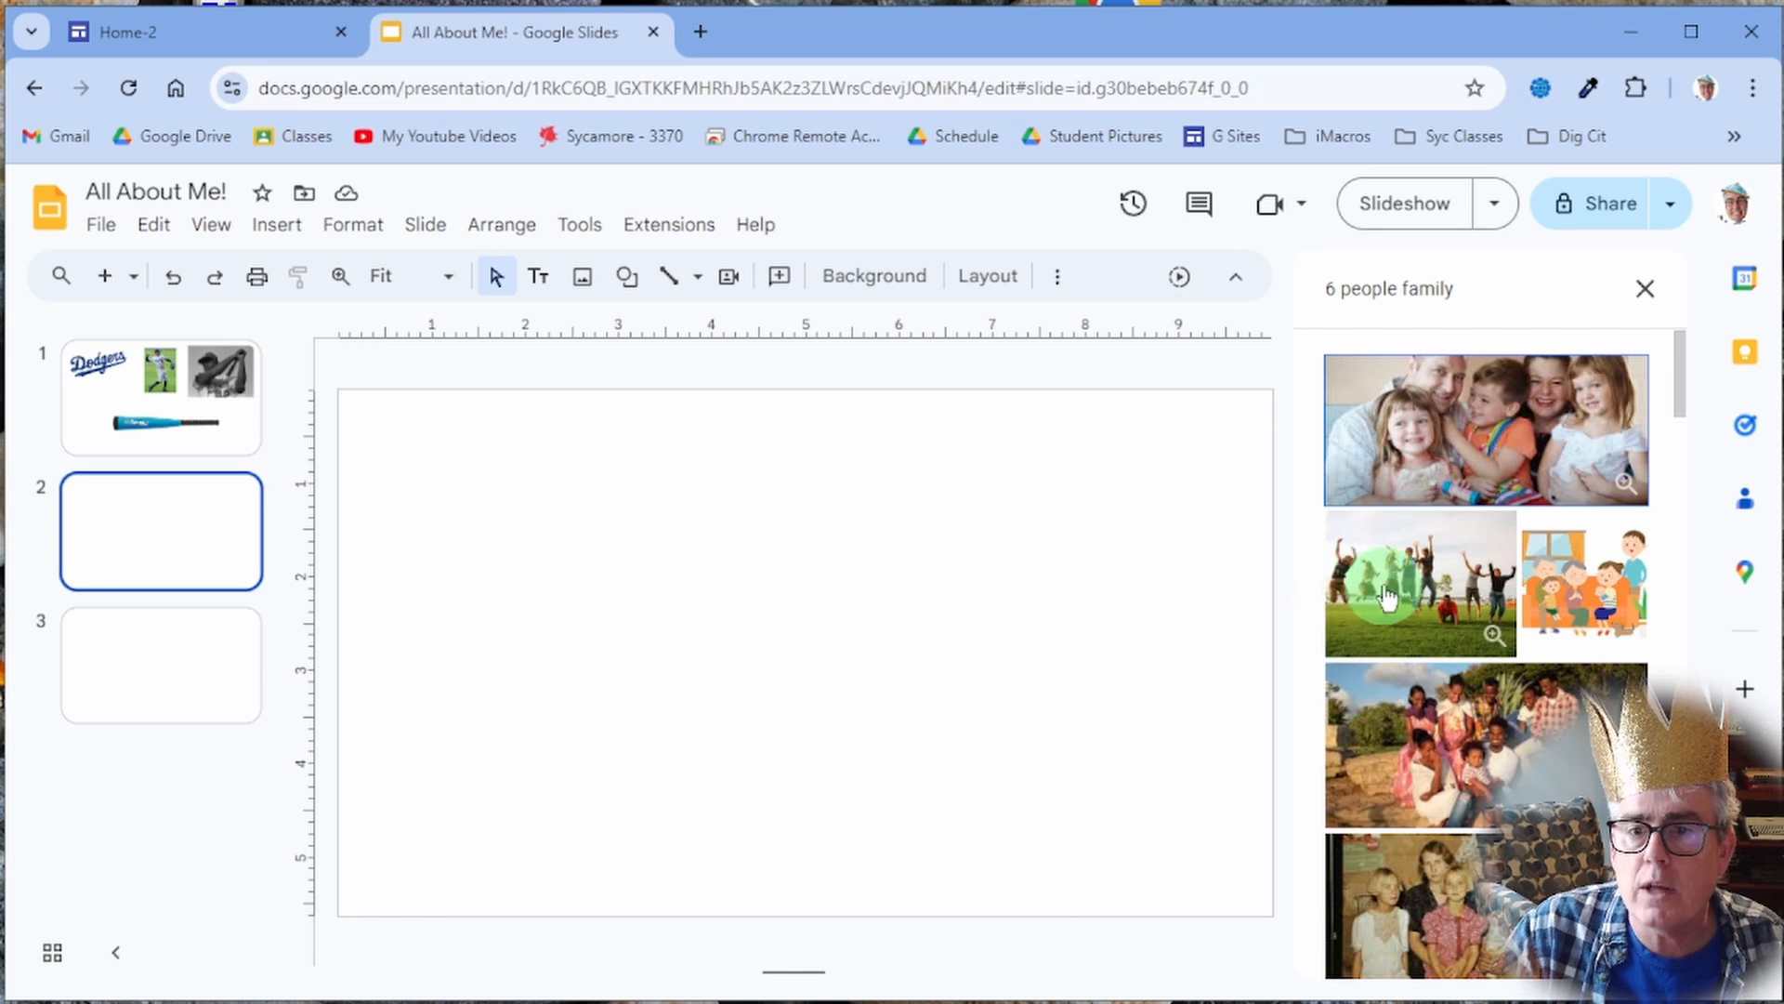
Step: Insert the photo of six people in white T-shirts and shrink it to about 3.5 inches wide in the slide's upper-left corner
{"action": "scroll", "coordinate": [1374, 688], "scroll_direction": "down", "scroll_amount": 2}
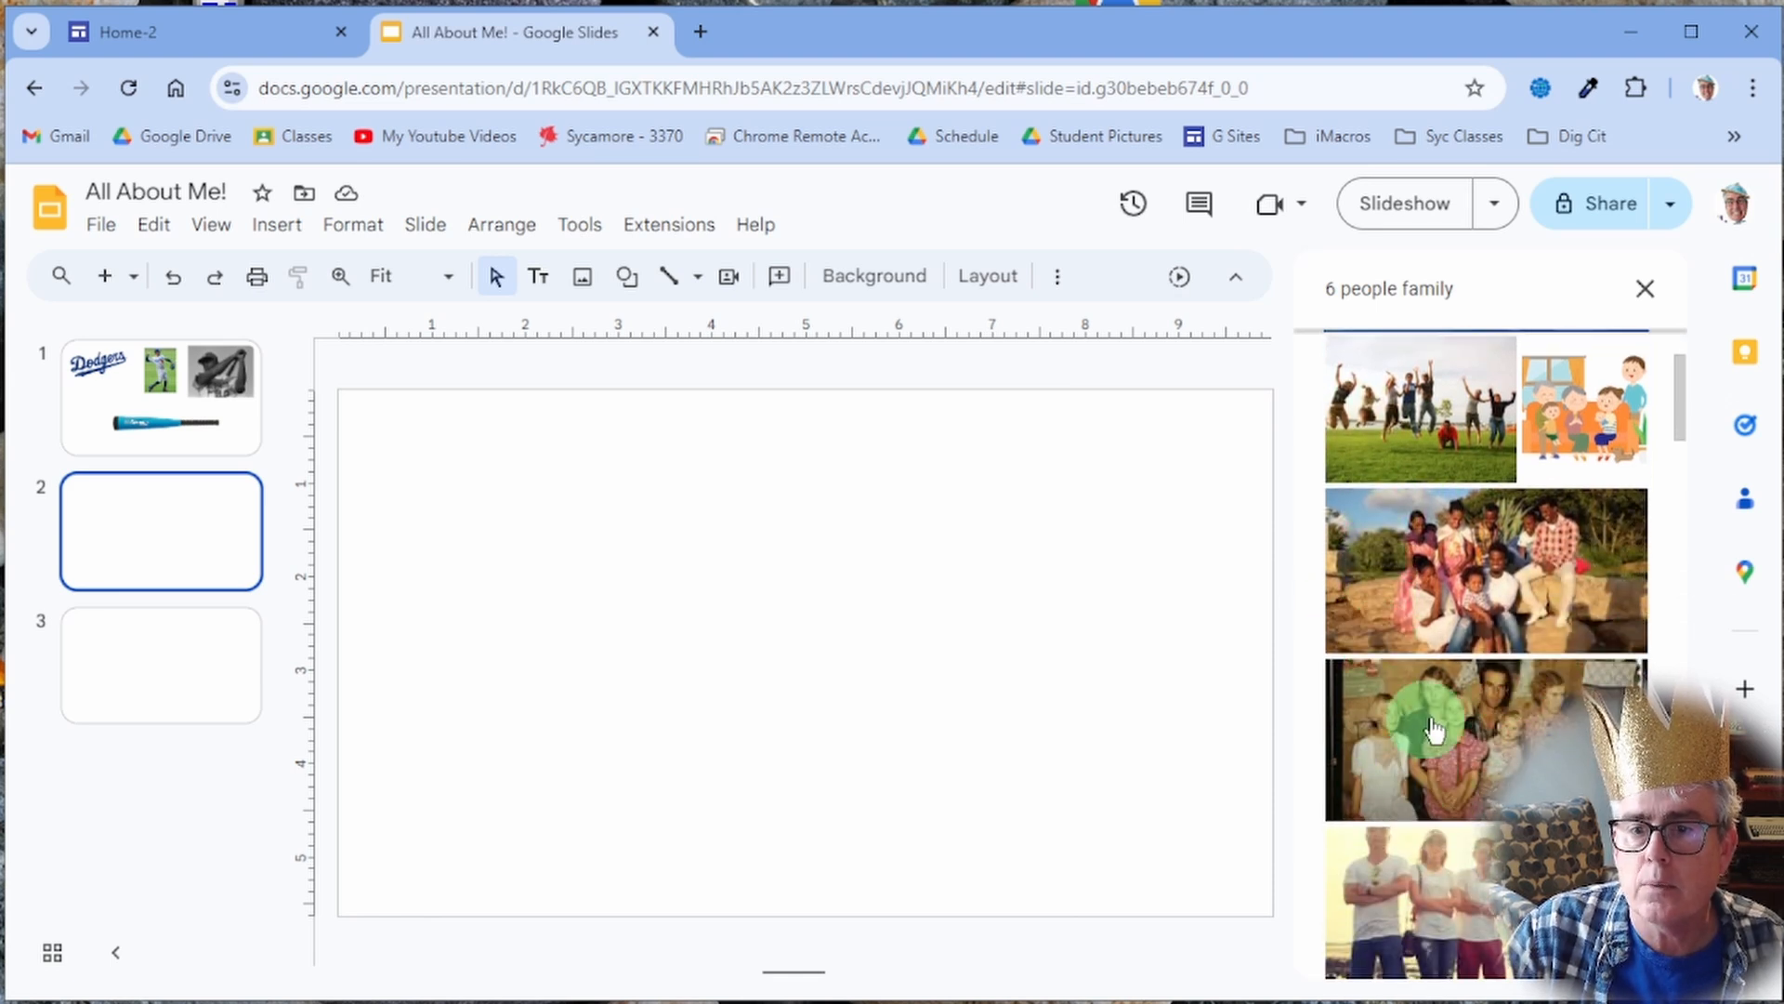
{"action": "scroll", "coordinate": [1487, 743], "scroll_direction": "down", "scroll_amount": 1}
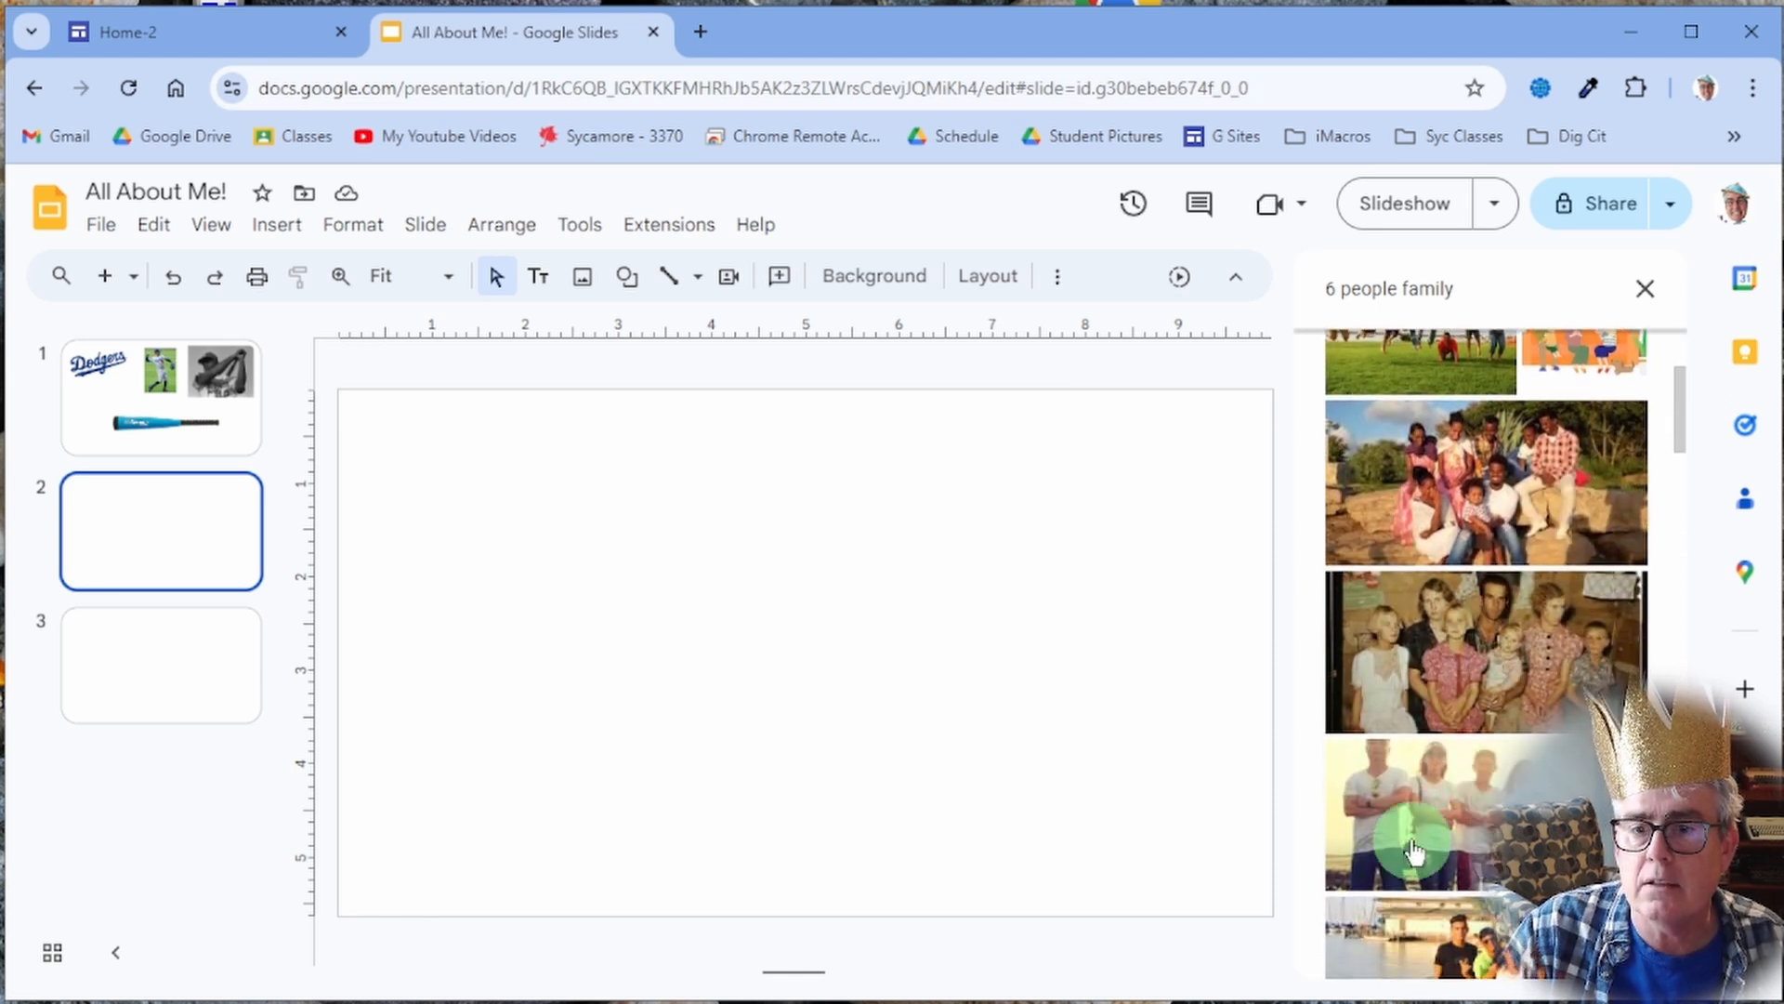
{"action": "left_click", "coordinate": [1472, 816]}
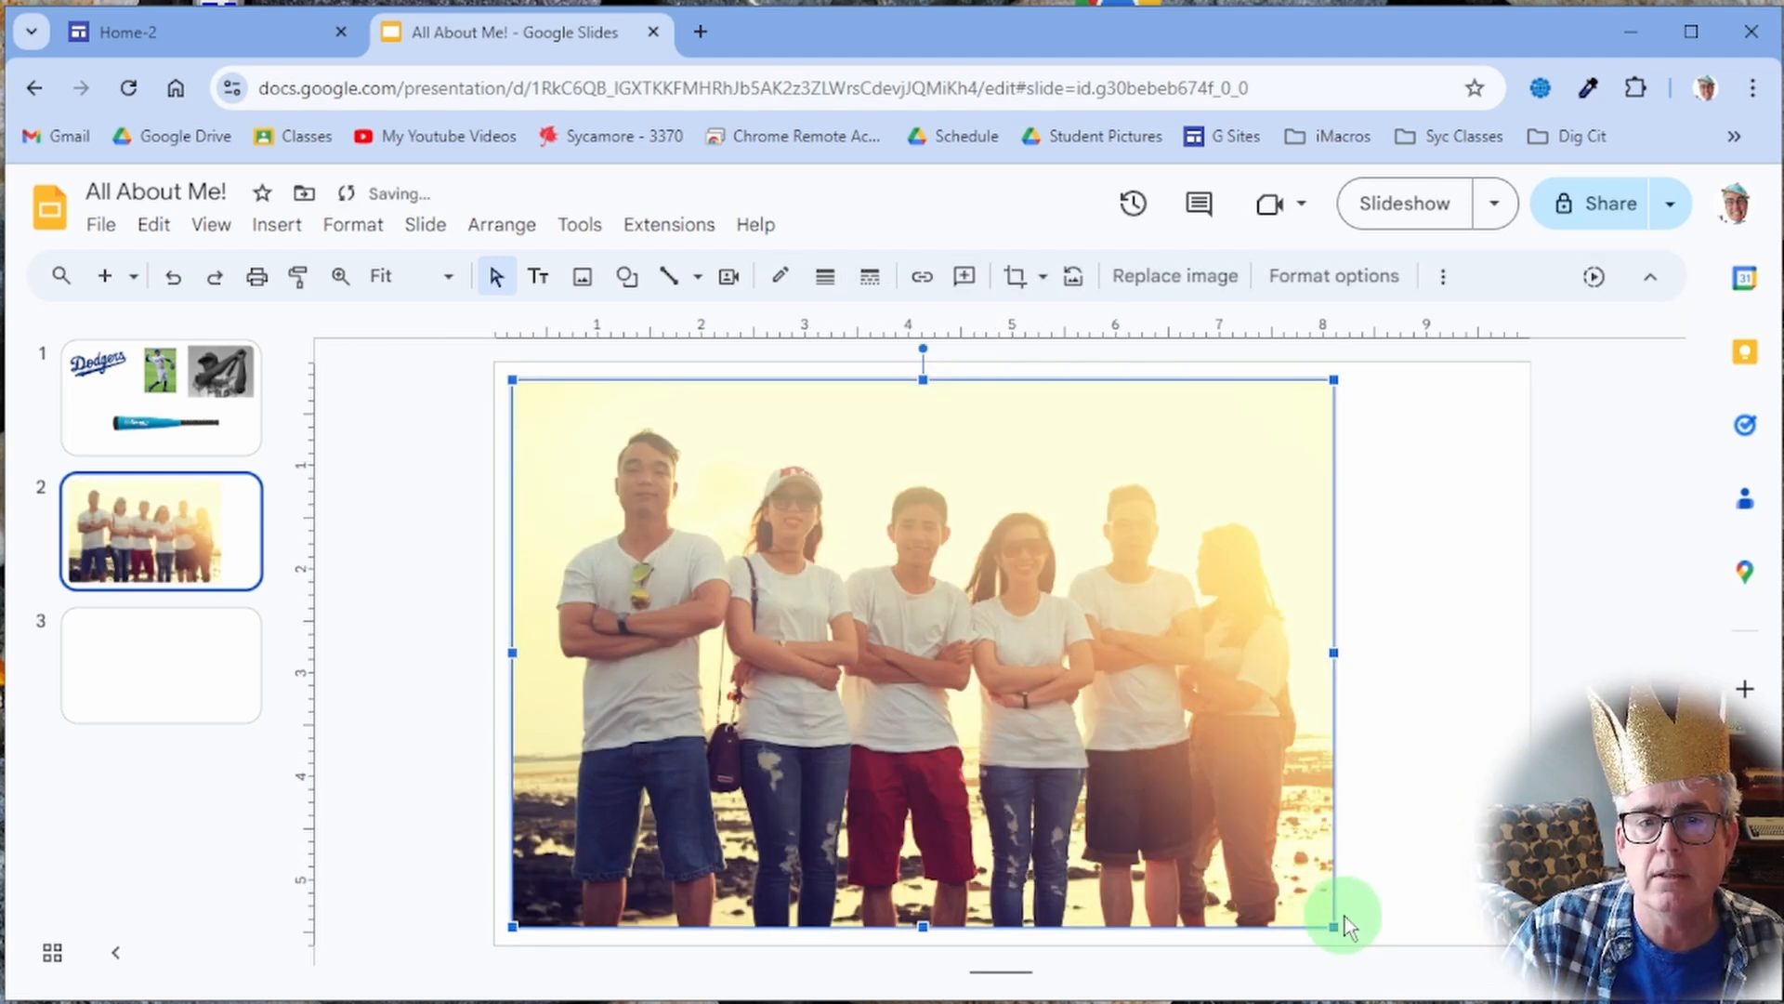
{"action": "left_click_drag", "start_coordinate": [974, 683], "coordinate": [916, 628]}
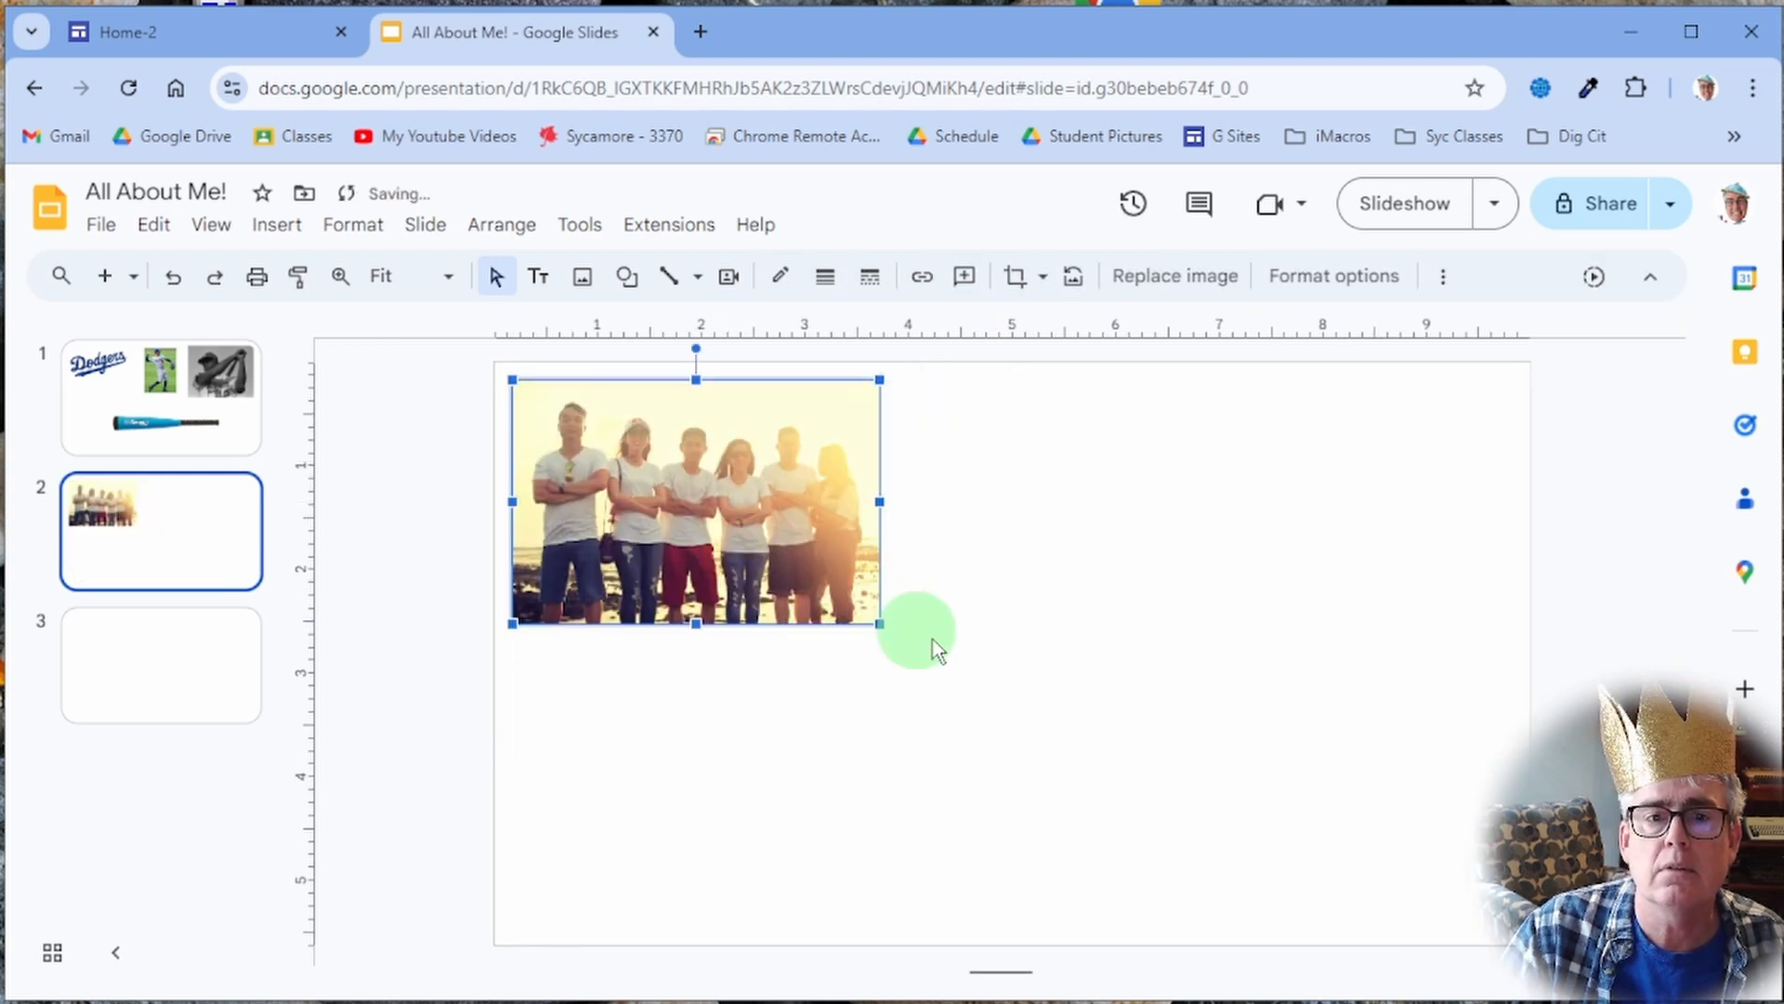
{"action": "left_click", "coordinate": [991, 530]}
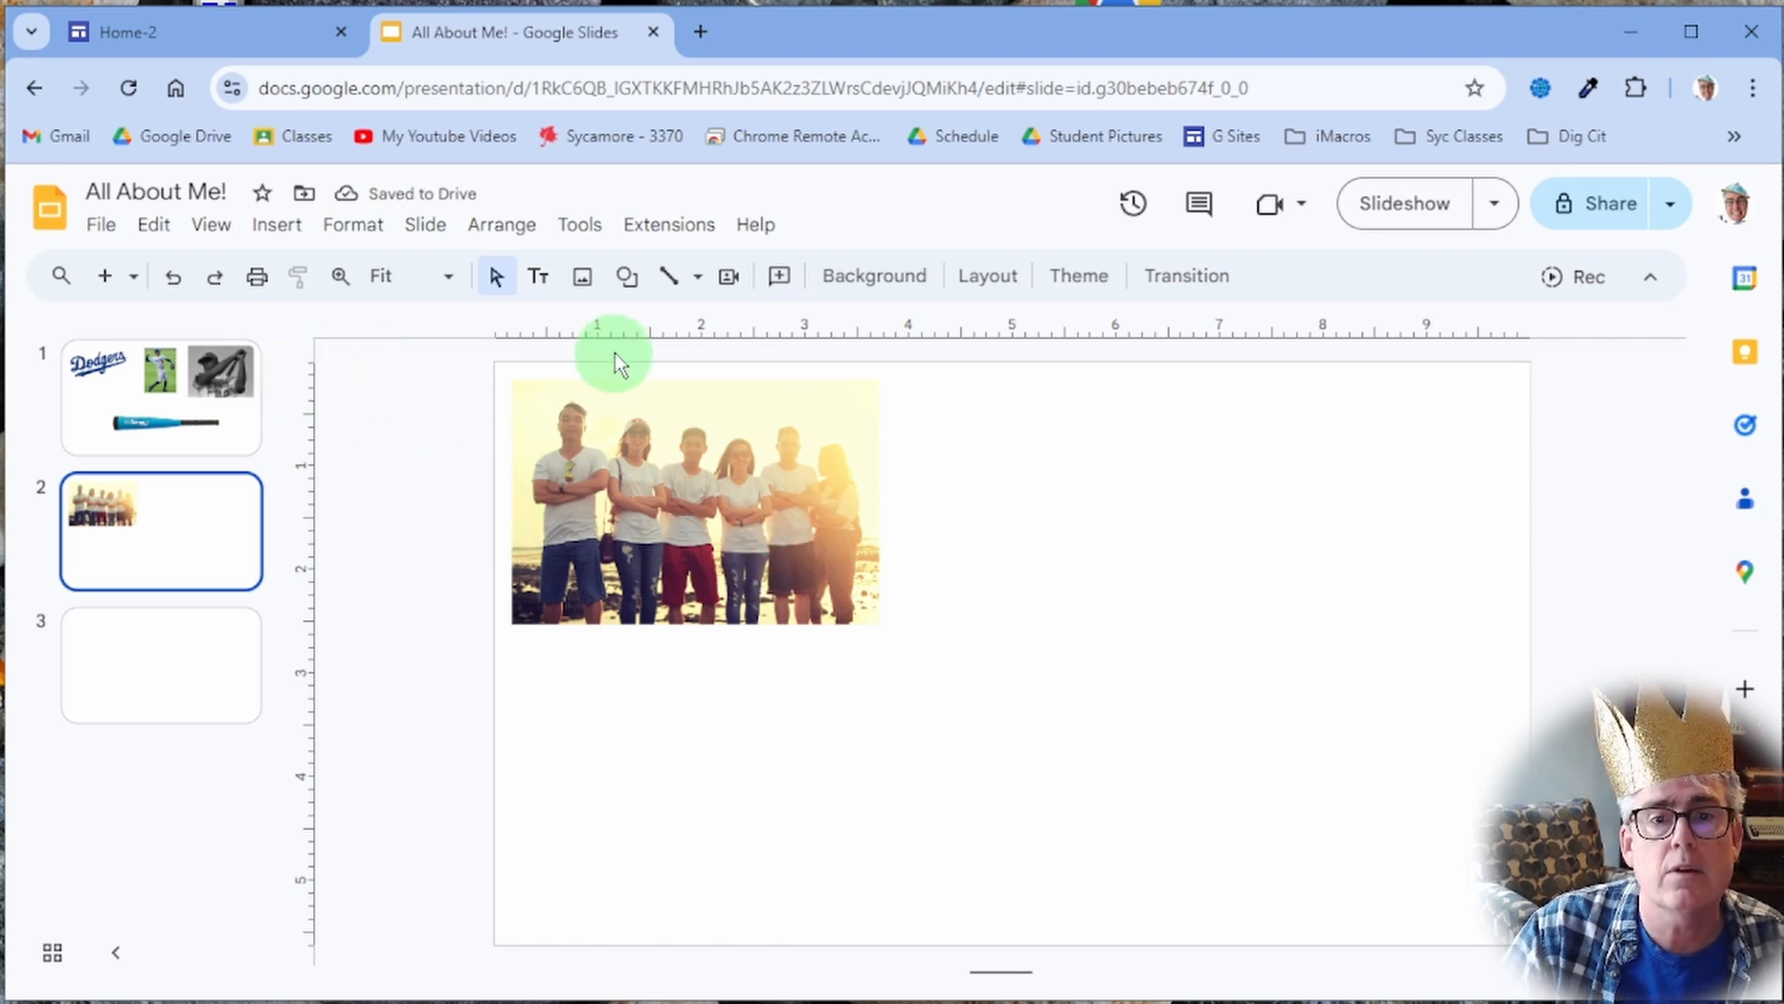
Step: Search web images for "north carolina" and insert the US map with the state highlighted in red on the second slide
{"action": "left_click", "coordinate": [591, 296]}
{"action": "left_click", "coordinate": [677, 362]}
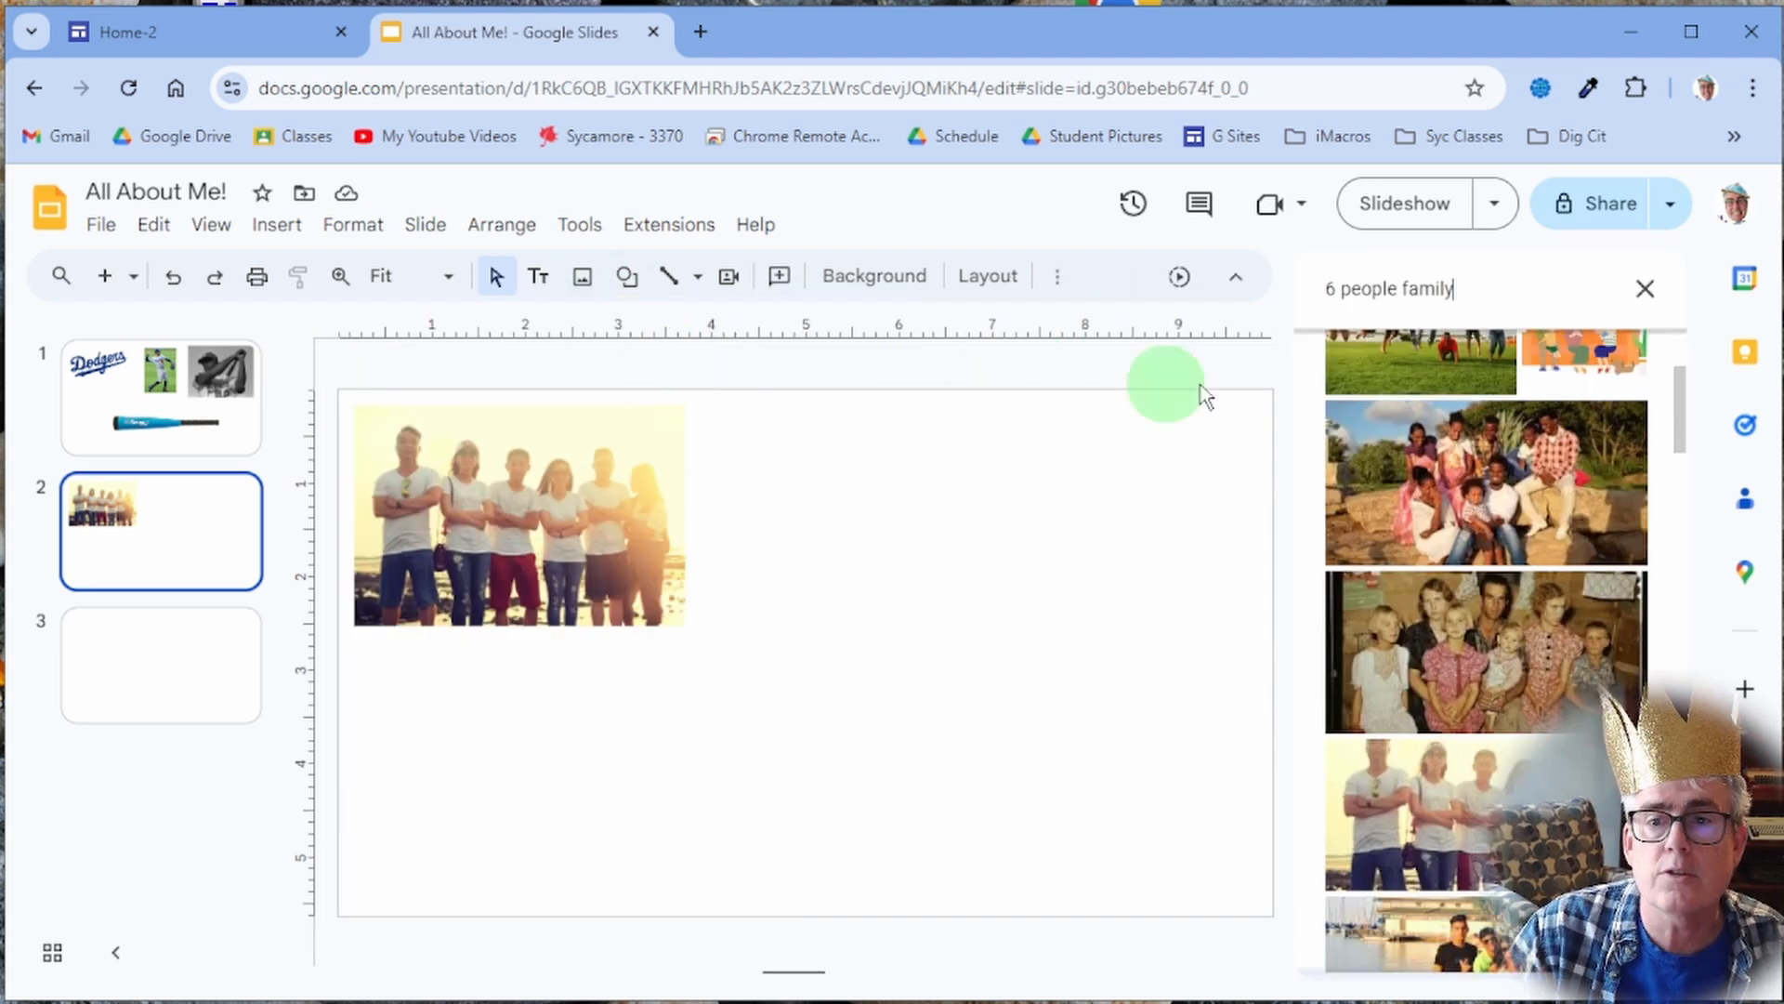
{"action": "left_click", "coordinate": [1490, 291]}
{"action": "left_click_drag", "start_coordinate": [1489, 291], "coordinate": [1235, 291]}
{"action": "key", "text": "BackSpace"}
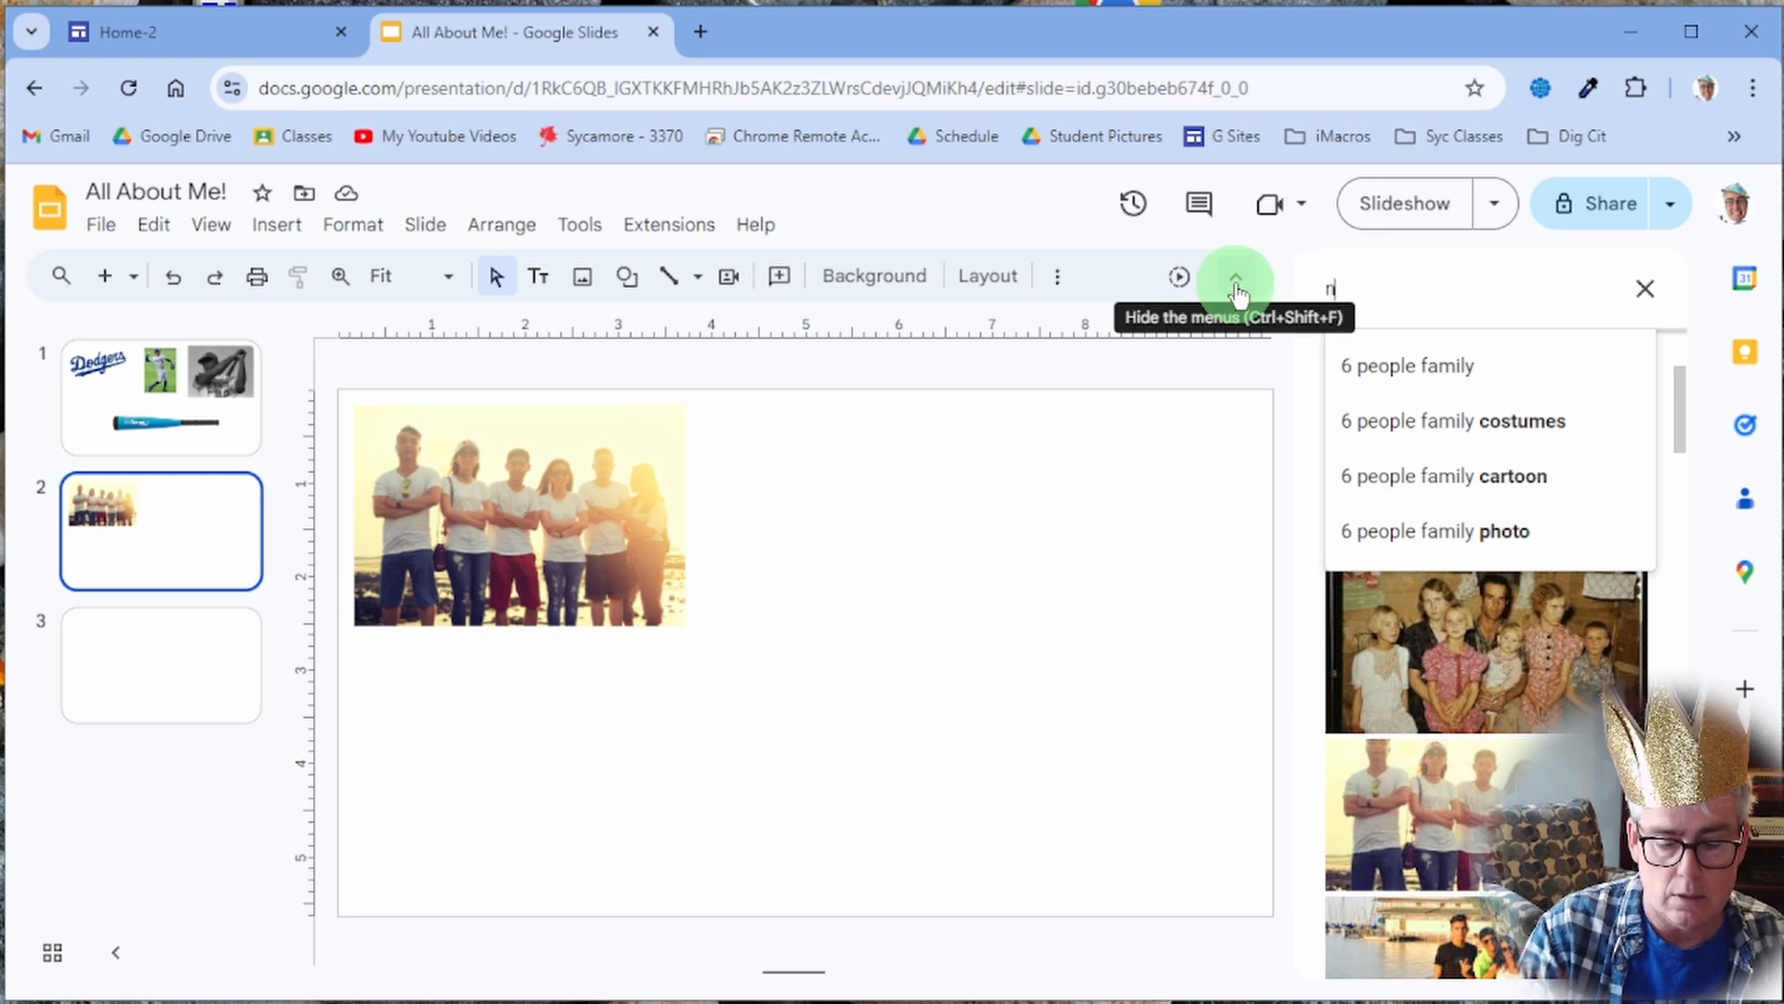
{"action": "type", "text": "north carolina"}
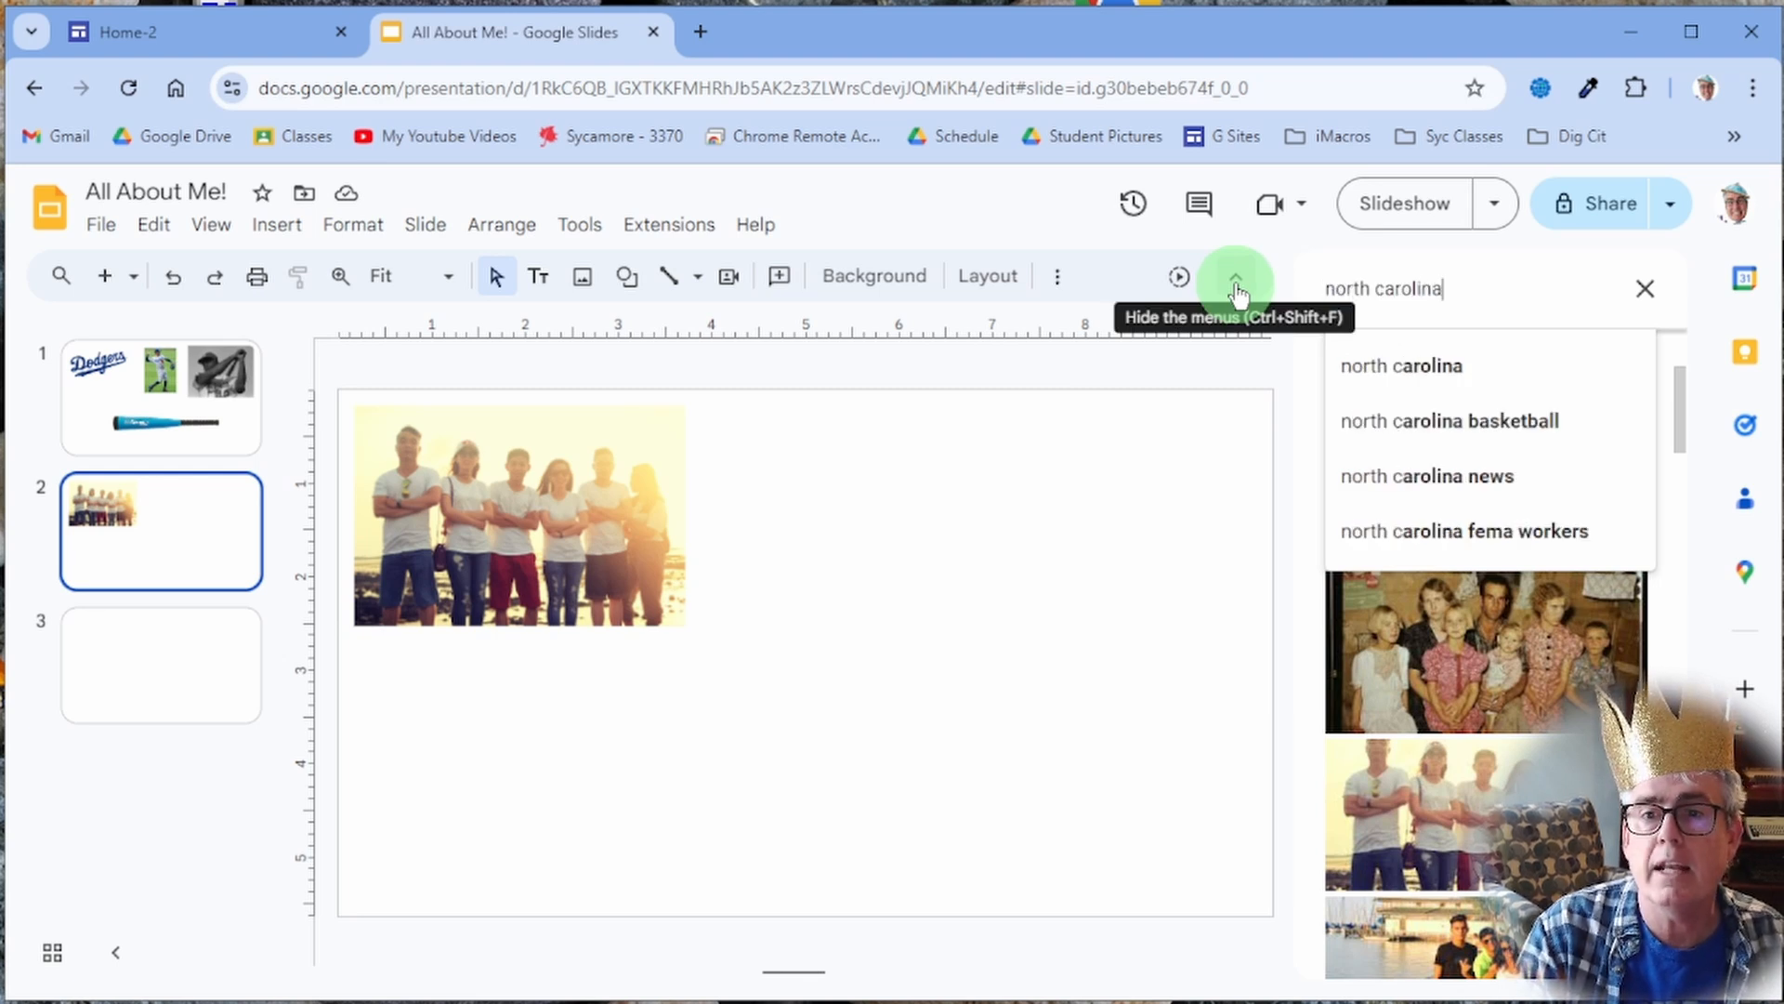
{"action": "key", "text": "Return"}
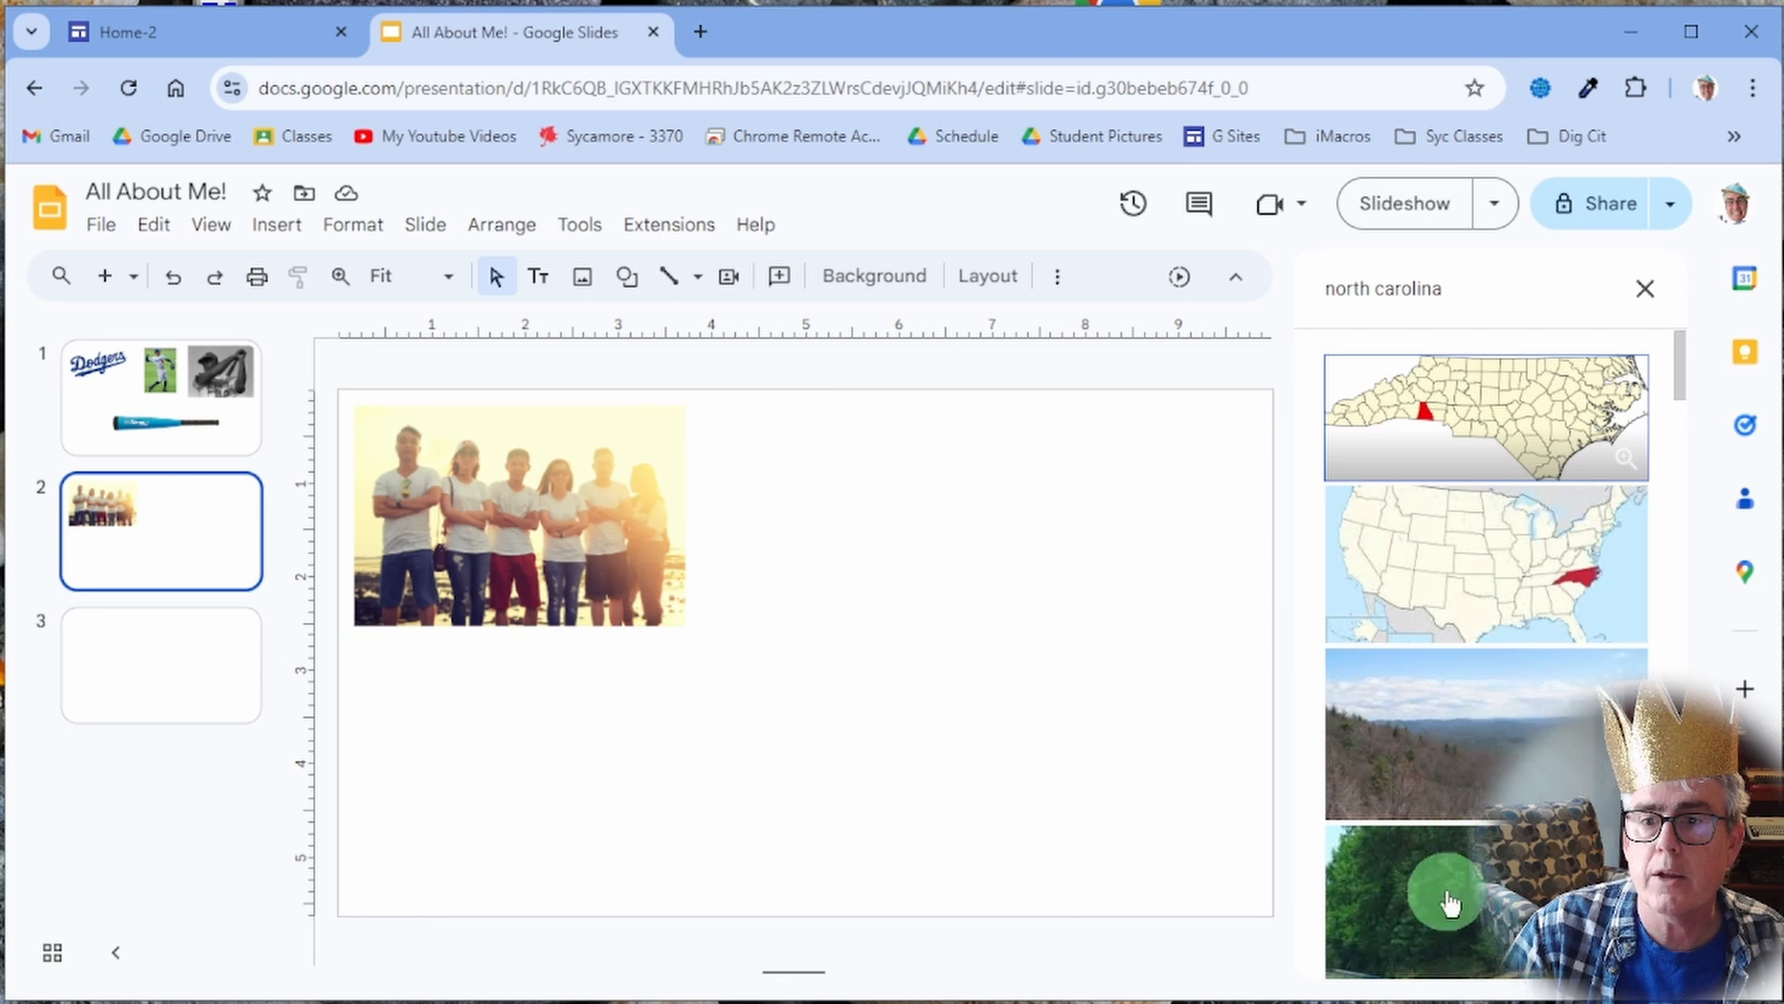
{"action": "left_click", "coordinate": [1458, 578]}
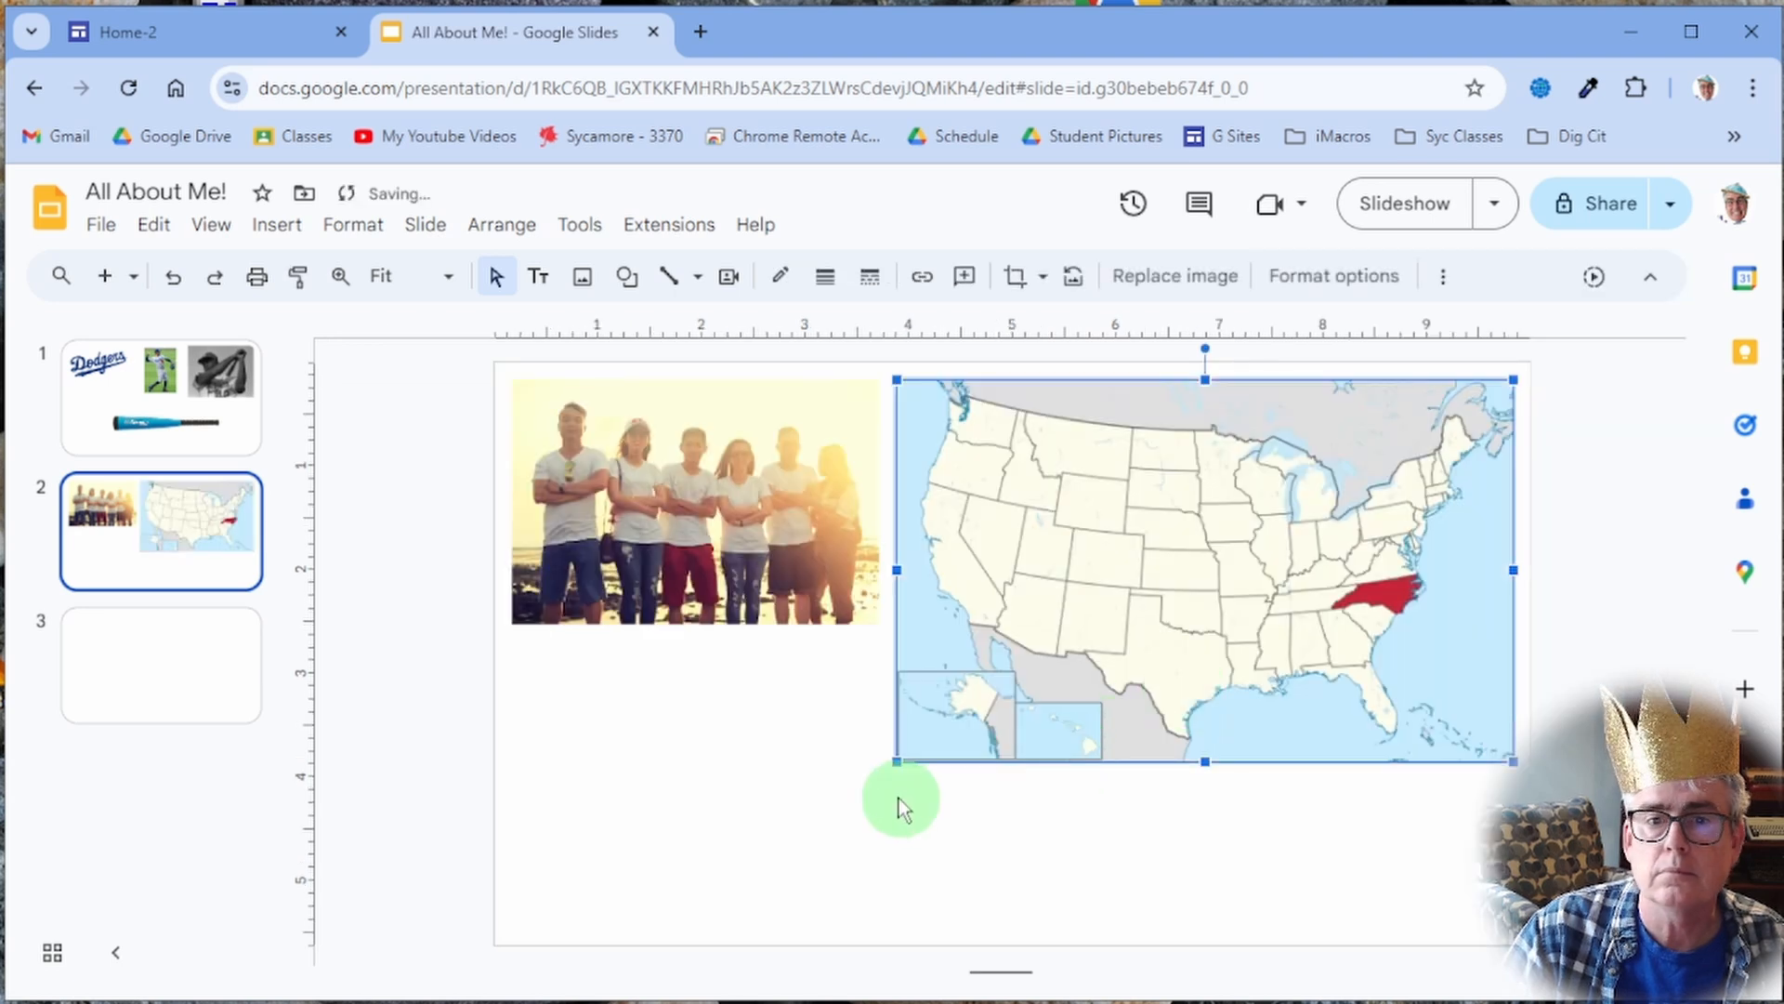
Step: Shrink the US map to about 3.8 inches wide and shift it slightly left, level with the family photo
{"action": "left_click_drag", "start_coordinate": [894, 762], "coordinate": [1113, 582]}
{"action": "left_click", "coordinate": [1110, 583]}
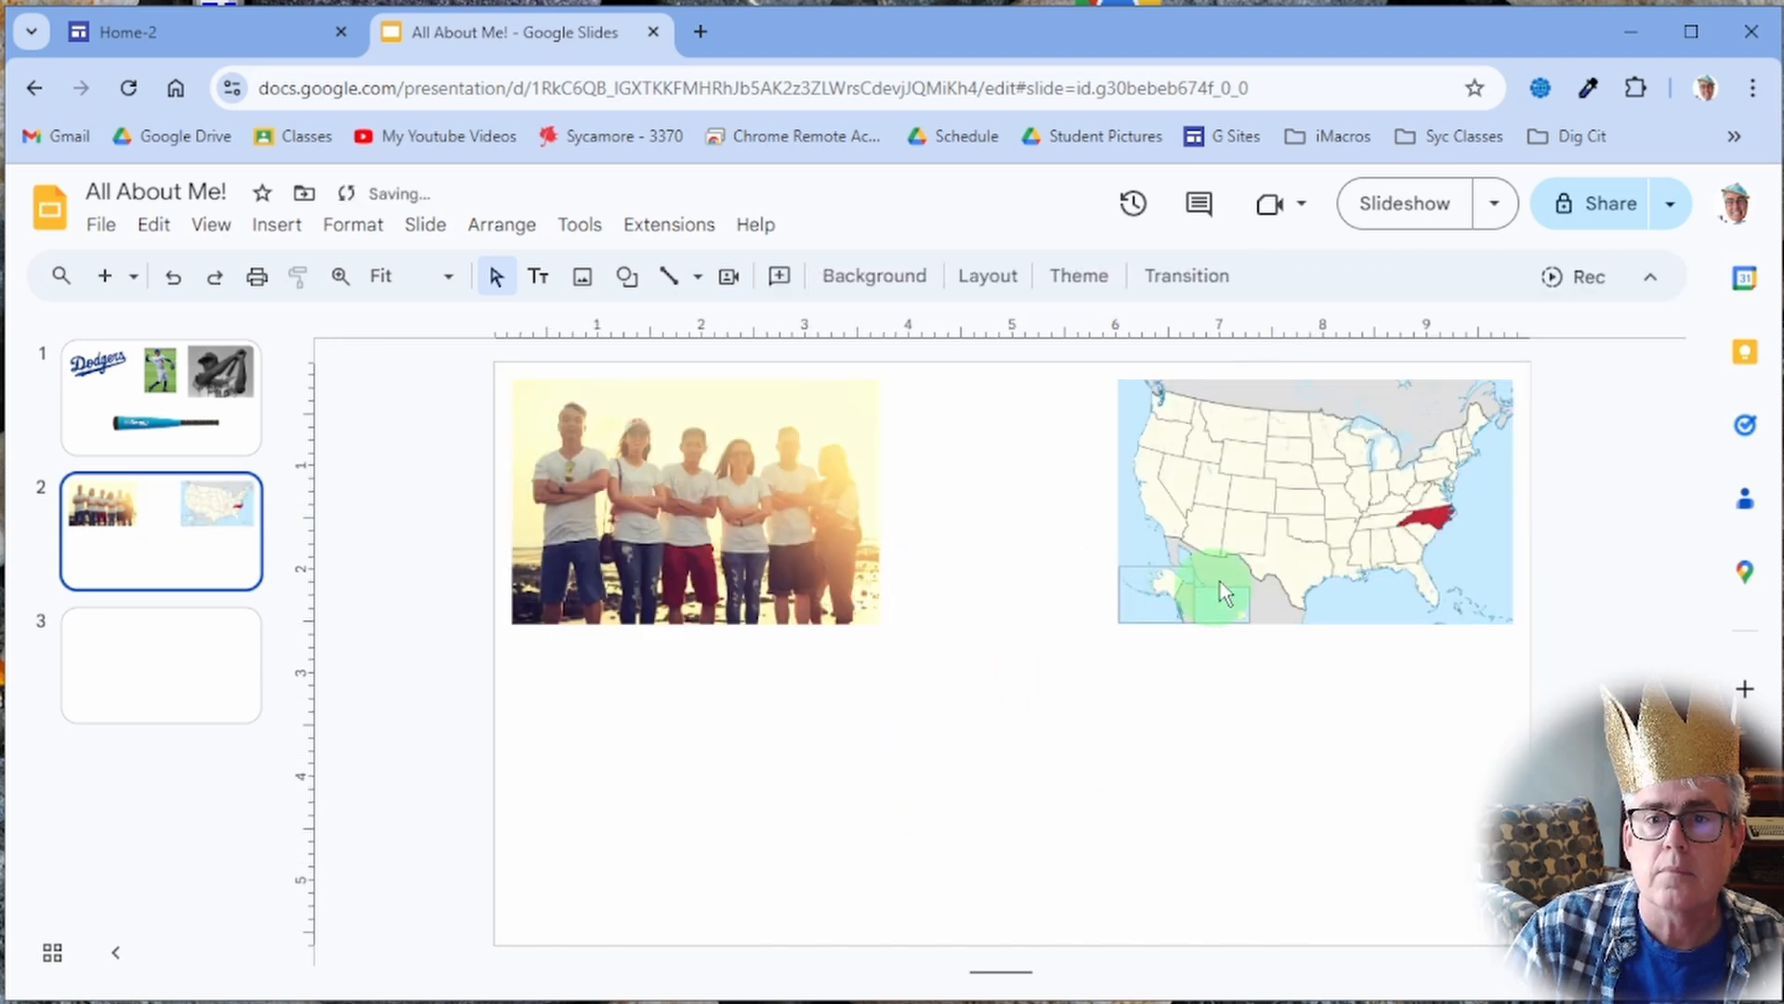
{"action": "left_click_drag", "start_coordinate": [1260, 546], "coordinate": [1209, 542]}
{"action": "left_click", "coordinate": [1007, 711]}
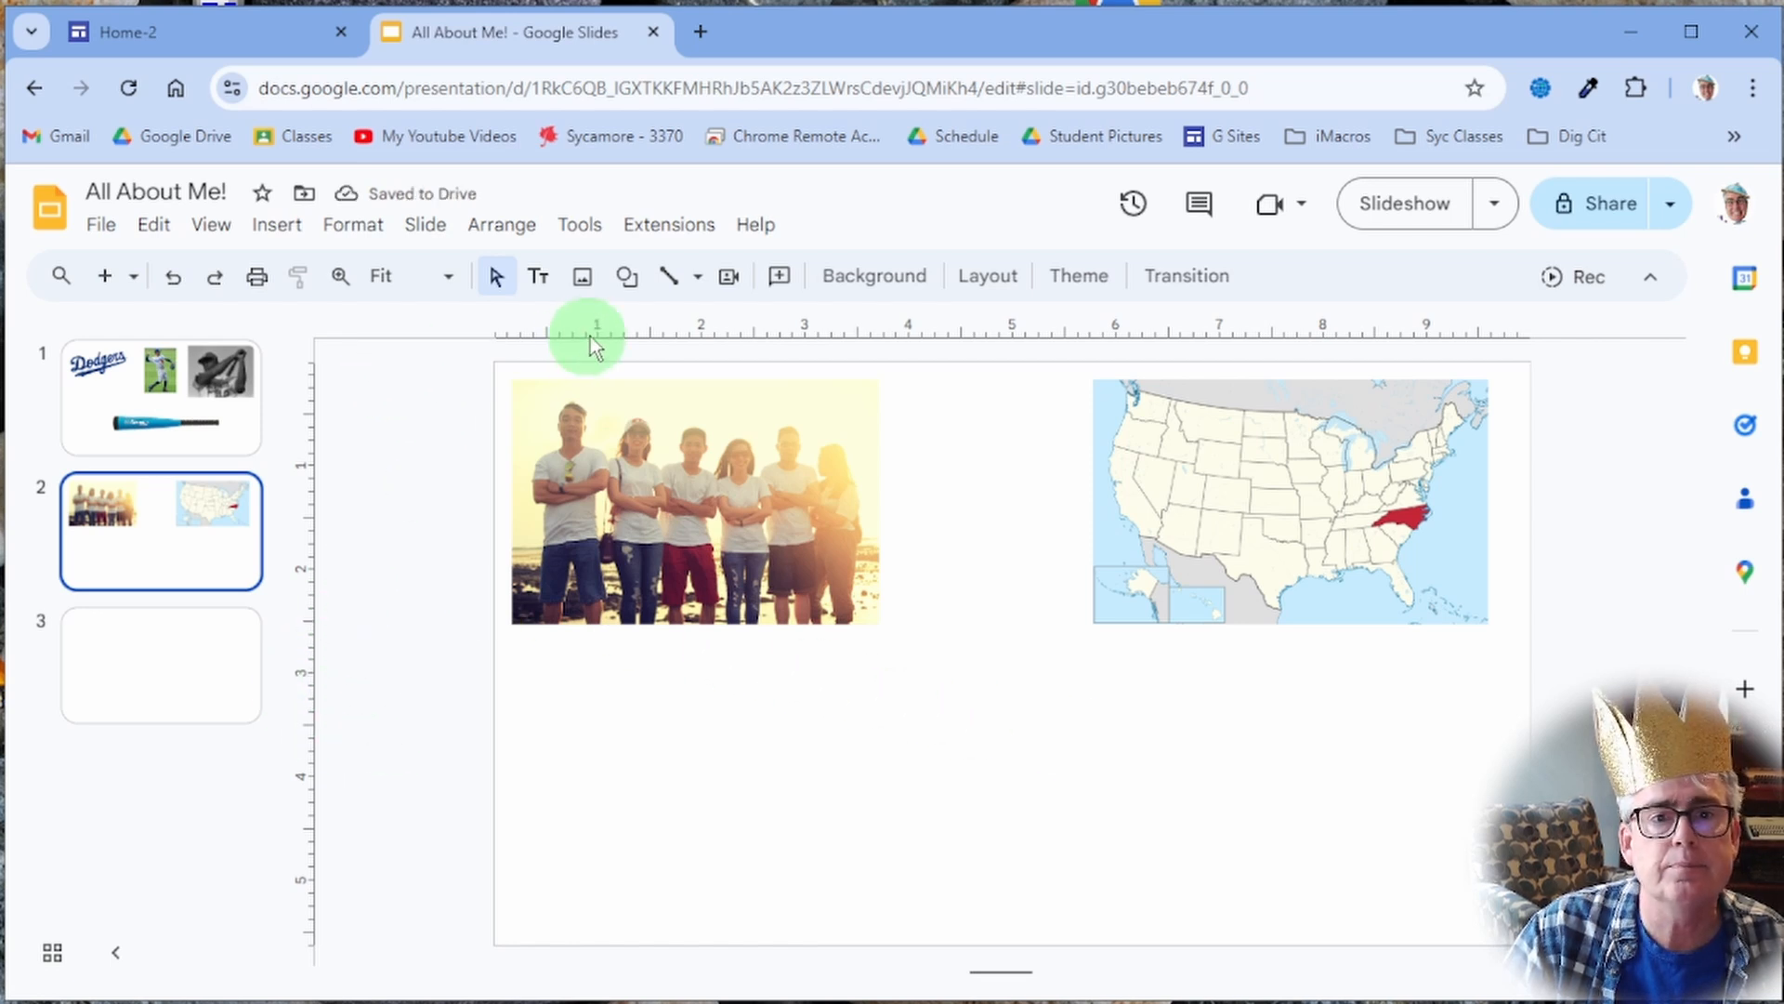
Step: Search web images for "2 cats" and refine the query to "2 black cats"
{"action": "left_click", "coordinate": [583, 277]}
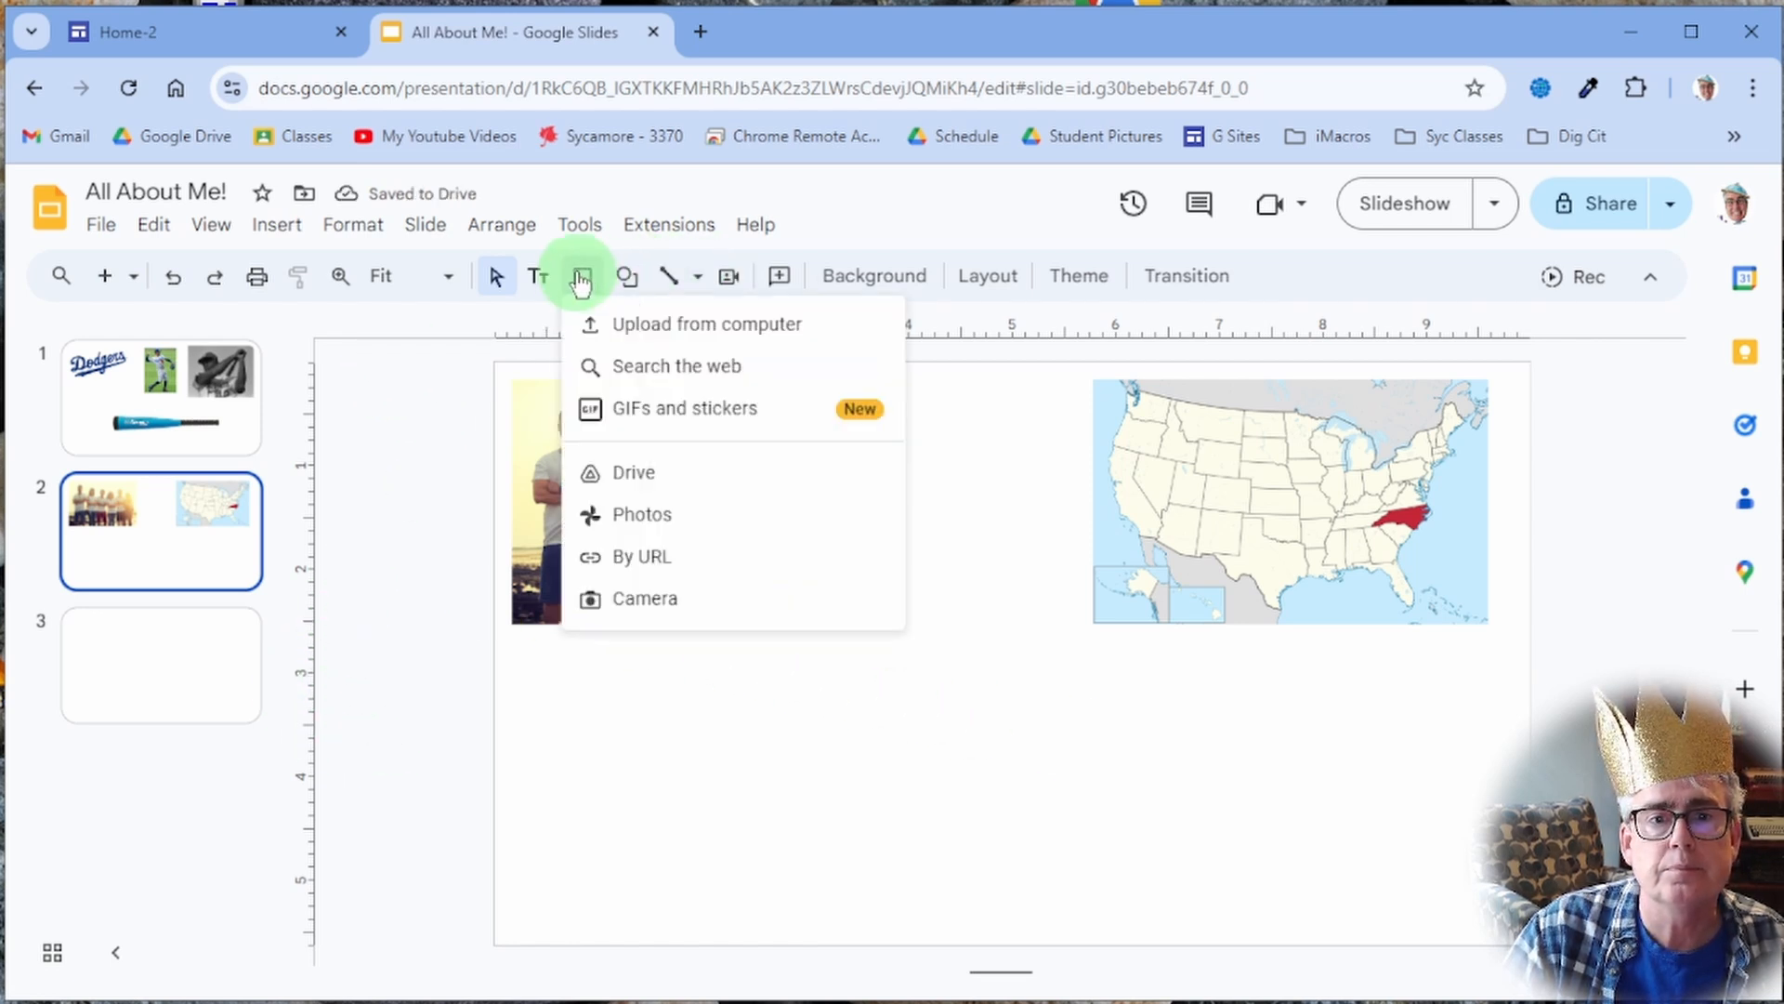
{"action": "left_click", "coordinate": [602, 372]}
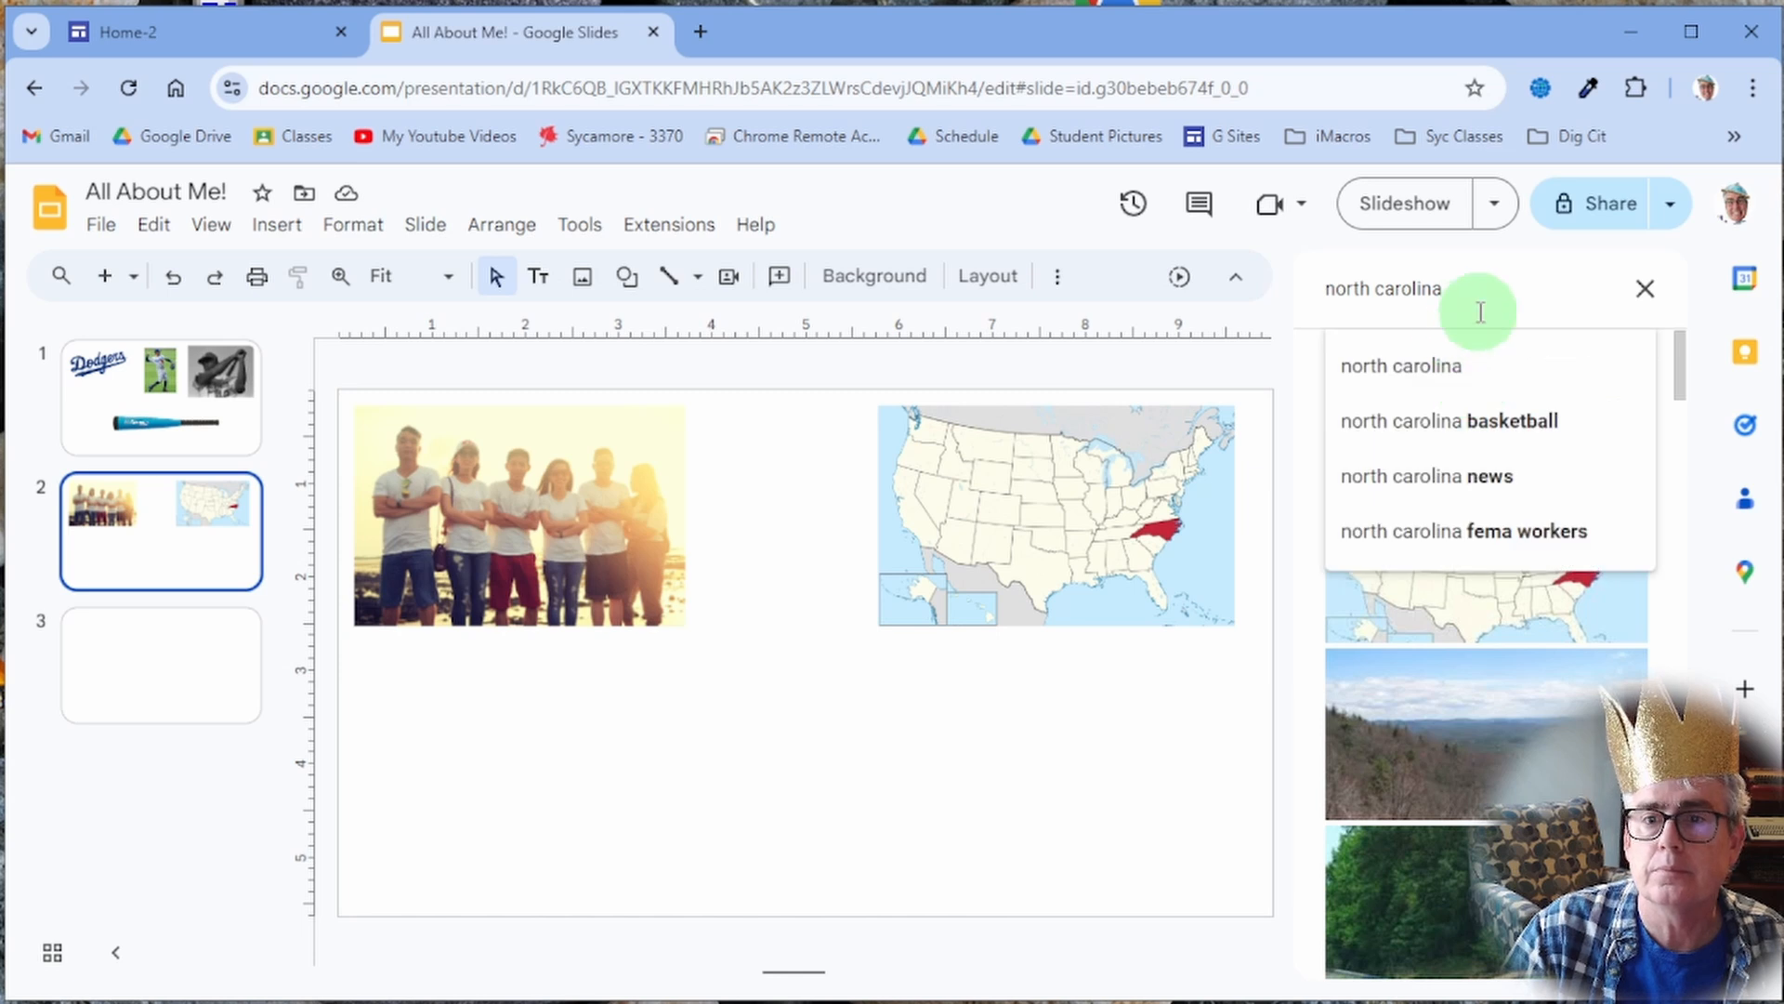
{"action": "left_click_drag", "start_coordinate": [1474, 299], "coordinate": [1235, 298]}
{"action": "type", "text": "2 cats"}
{"action": "key", "text": "Return"}
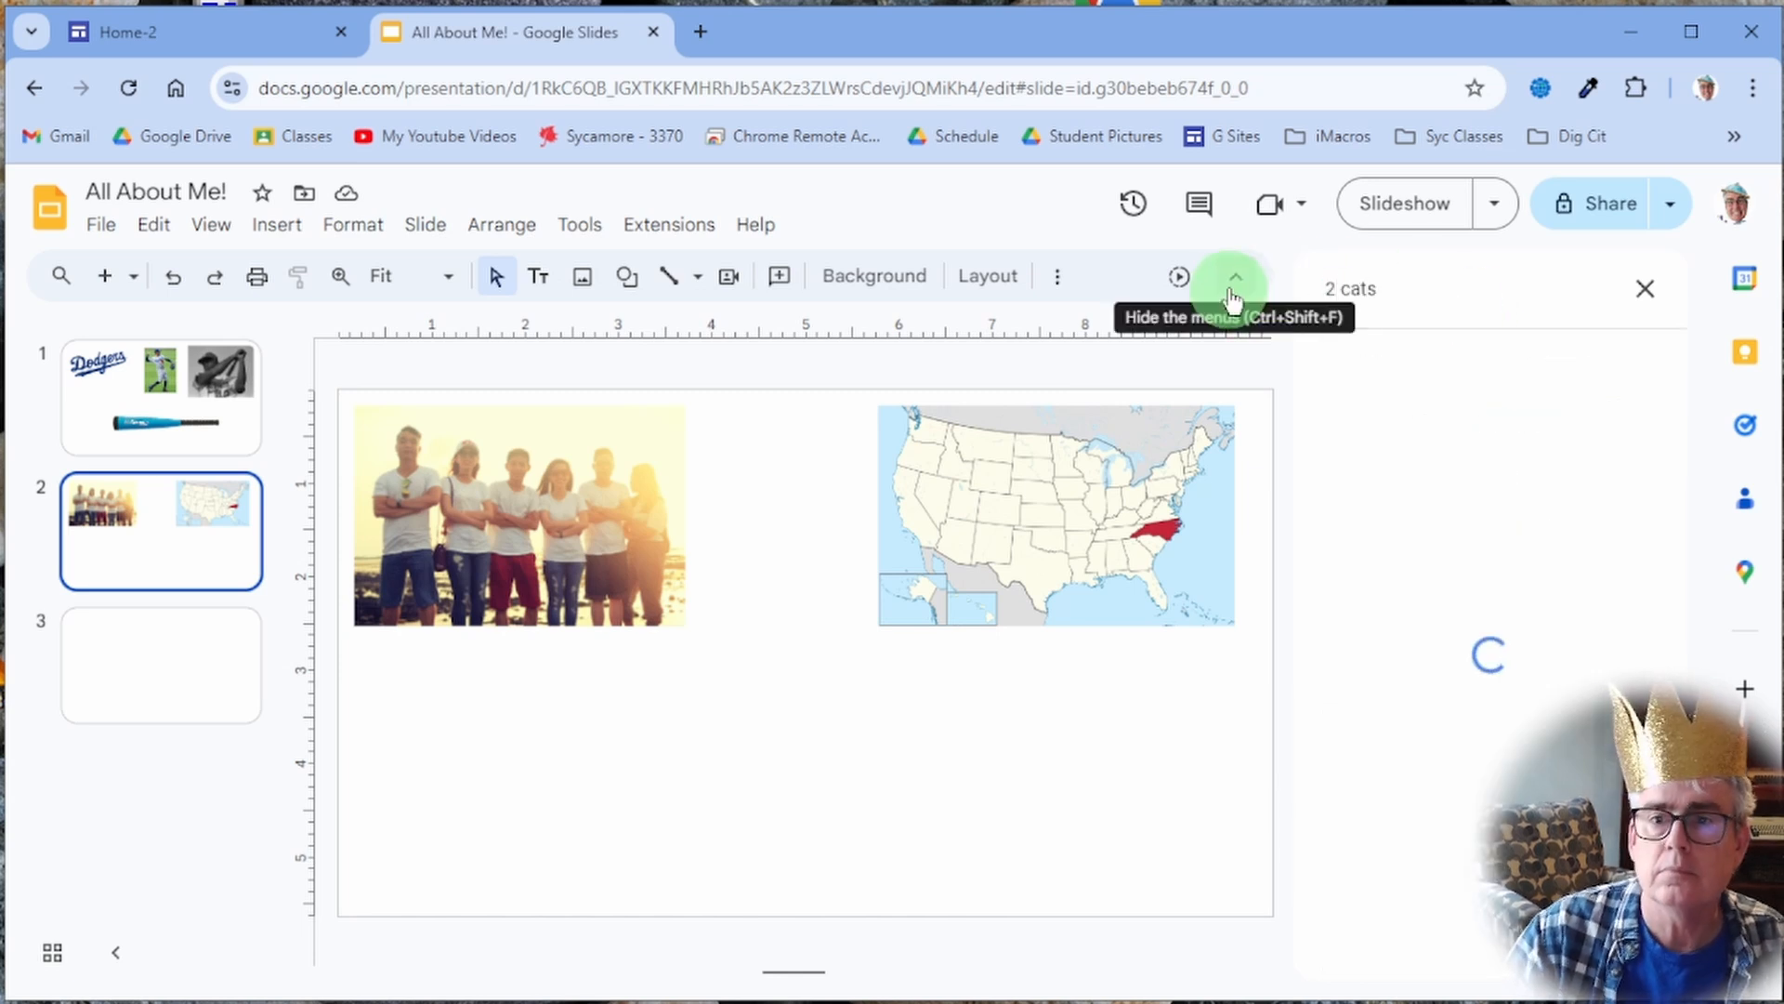
{"action": "left_click", "coordinate": [1344, 289]}
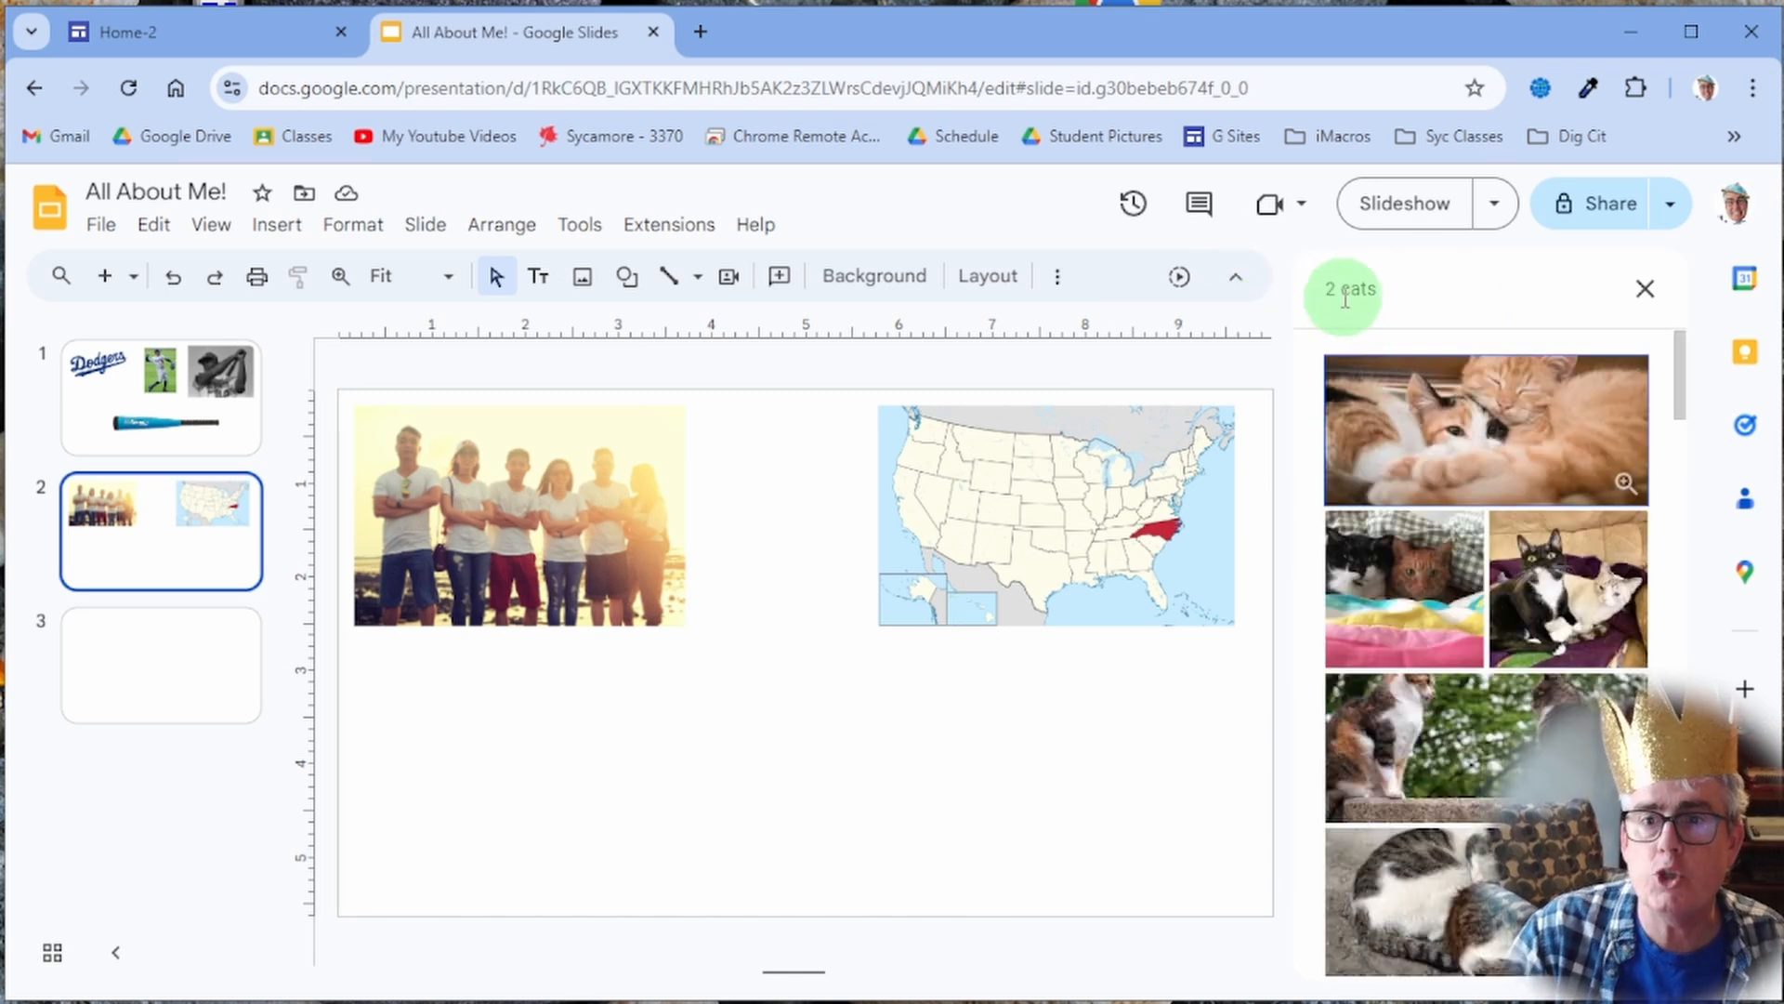
{"action": "type", "text": "black"}
{"action": "key", "text": "Return"}
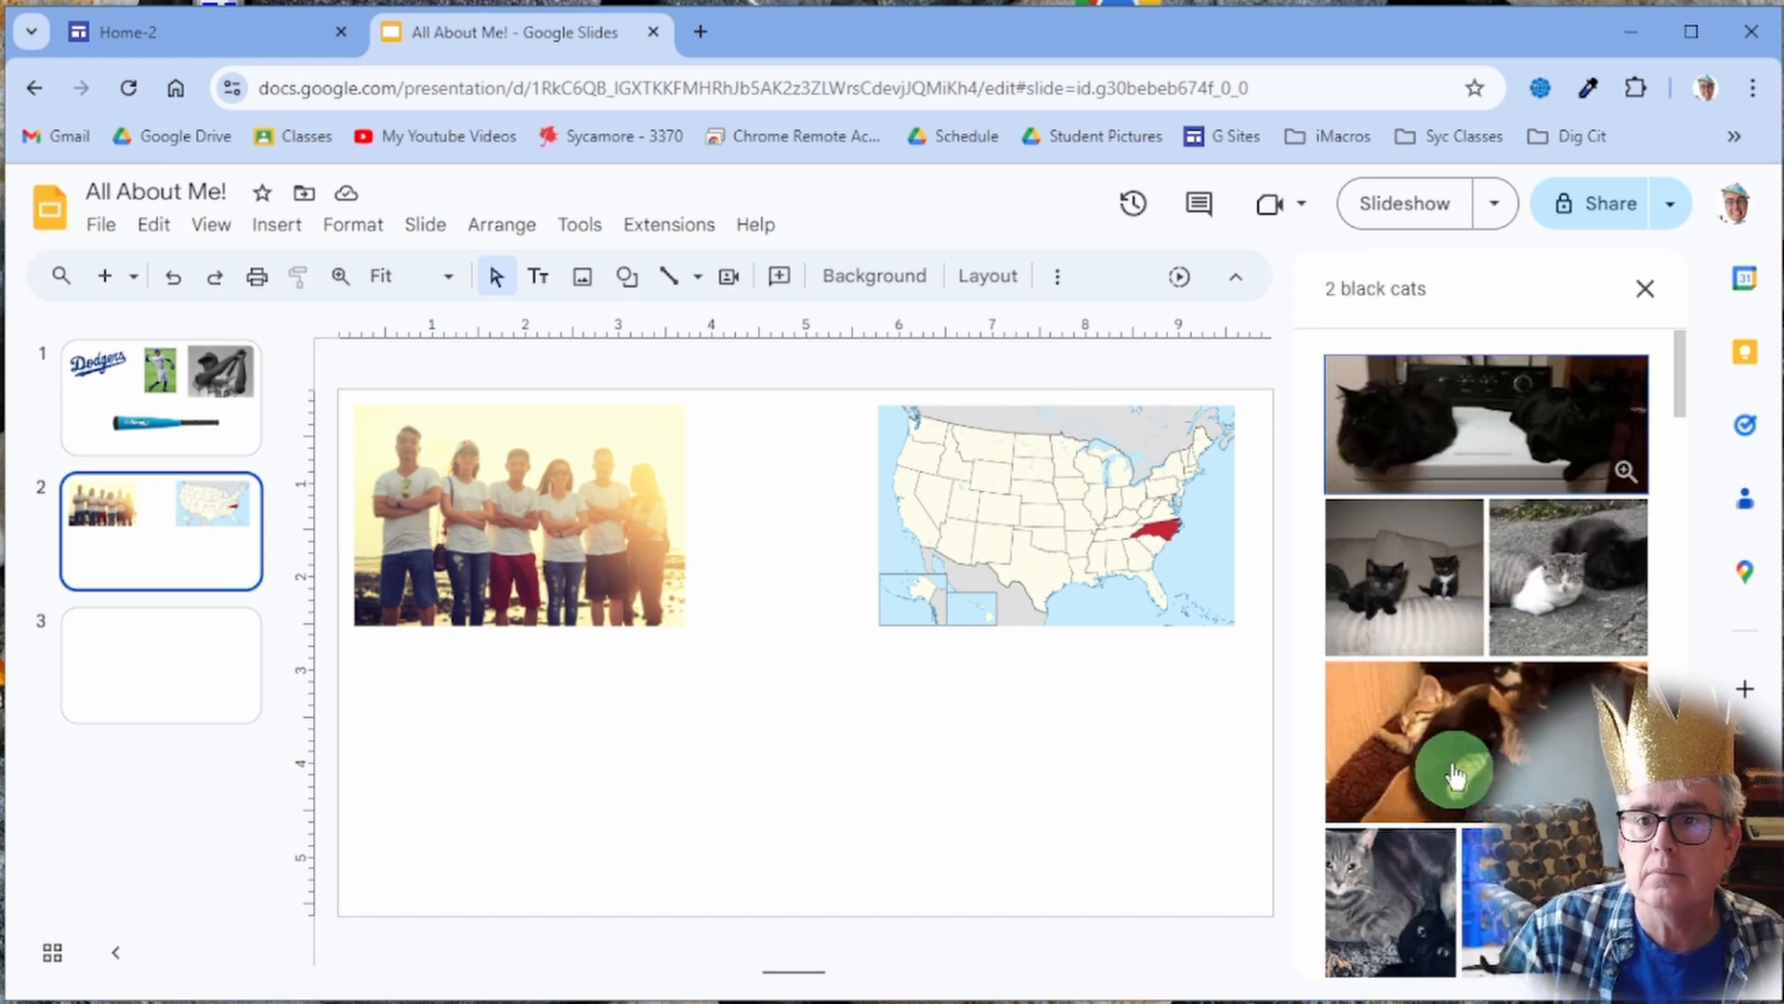
Step: Insert the photo of two black cats on a white appliance, shrunk to about 3.3 inches wide and placed below the family photo
{"action": "left_click", "coordinate": [1425, 418]}
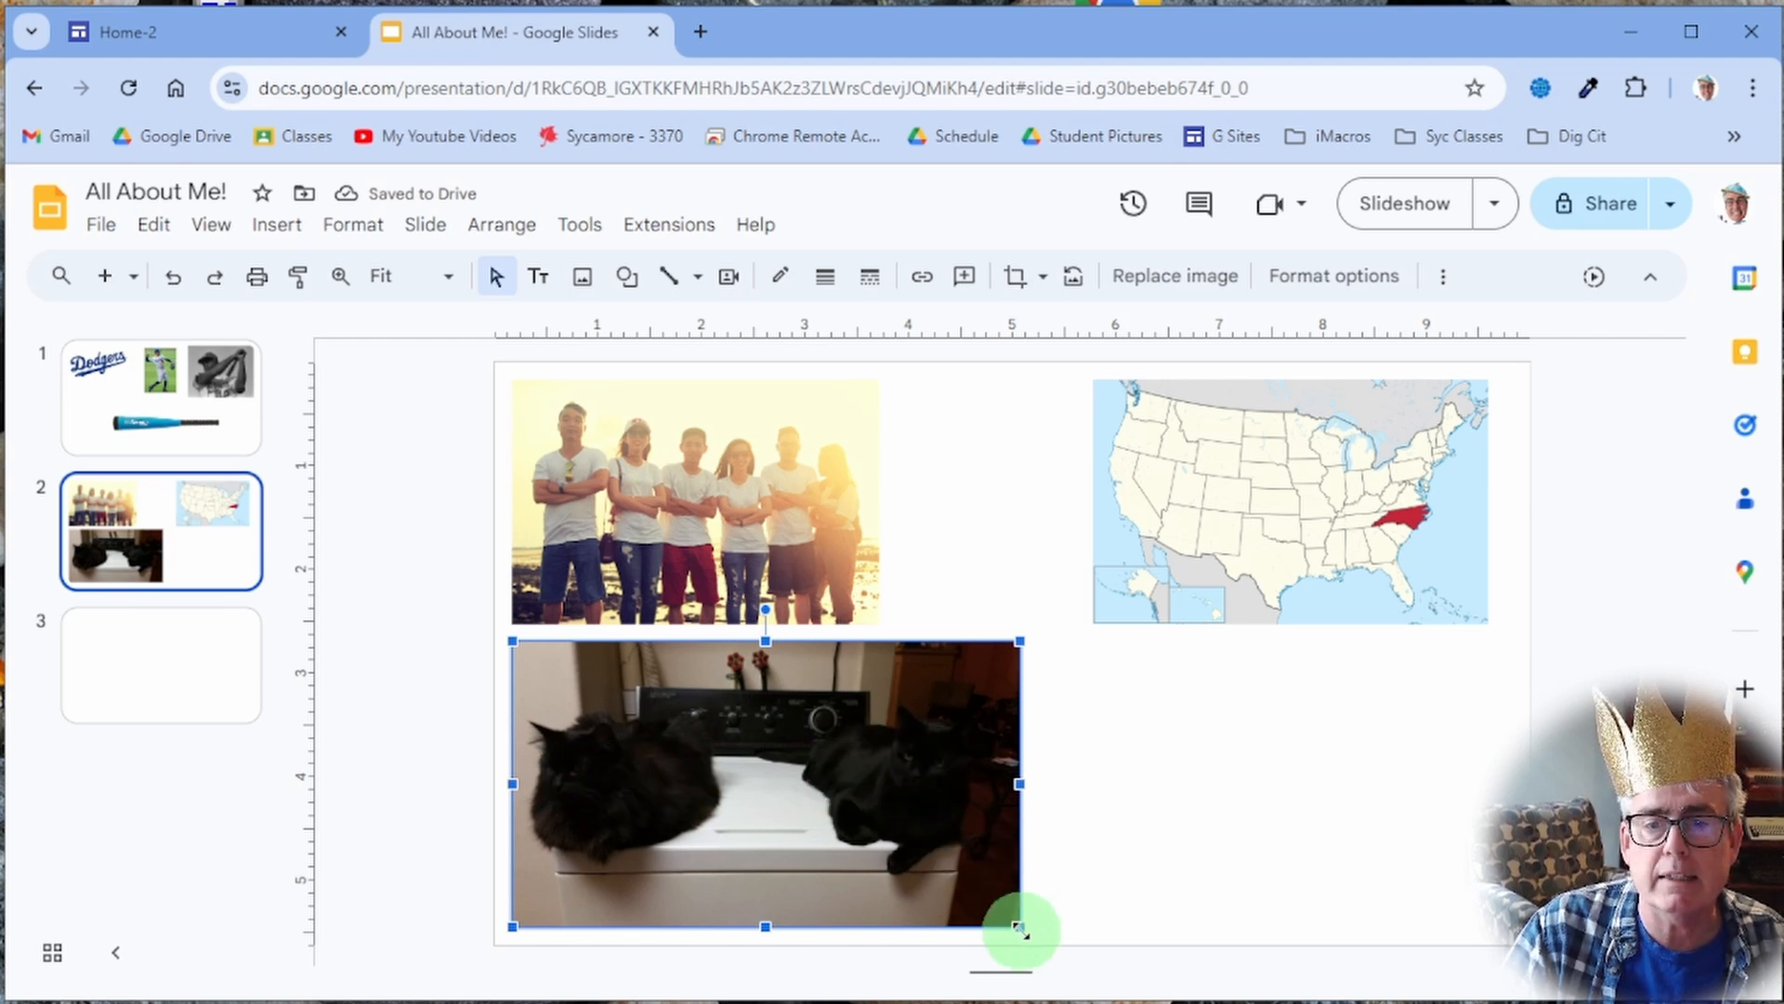
{"action": "left_click_drag", "start_coordinate": [1020, 926], "coordinate": [850, 830]}
{"action": "left_click_drag", "start_coordinate": [706, 748], "coordinate": [785, 805]}
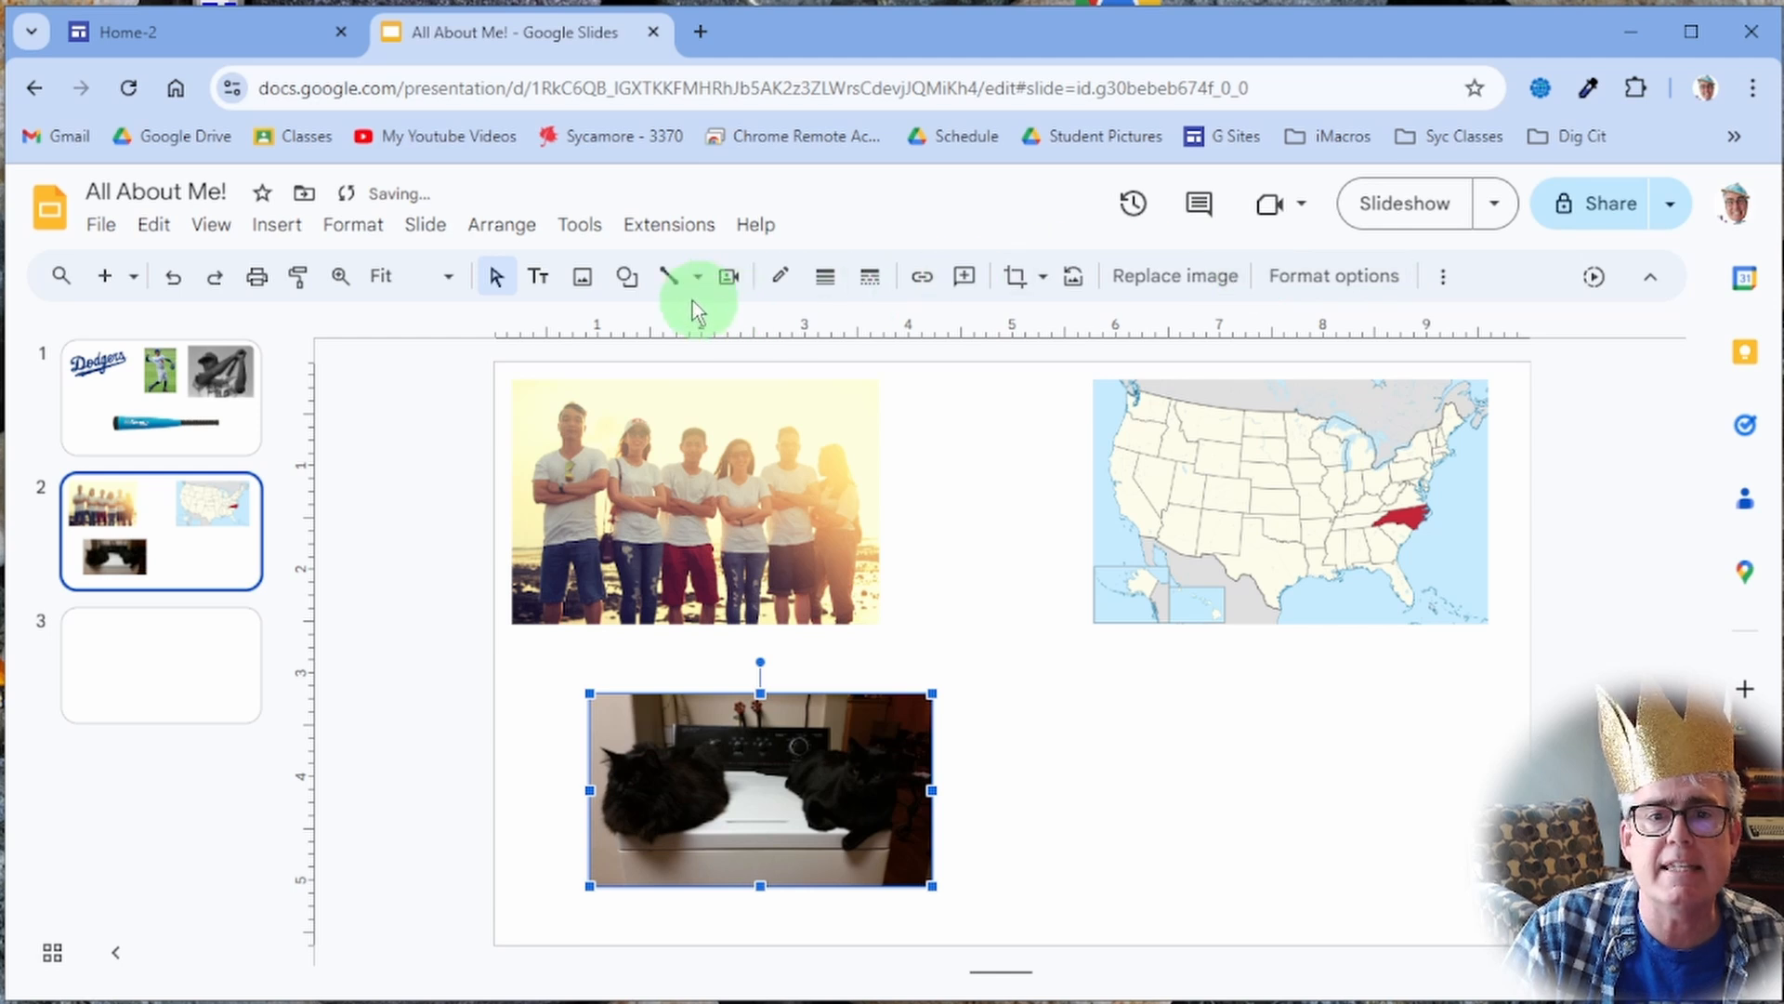
Step: Reopen the web image search for the second slide and select the whole "2 black cats" query for replacement
{"action": "left_click", "coordinate": [582, 277]}
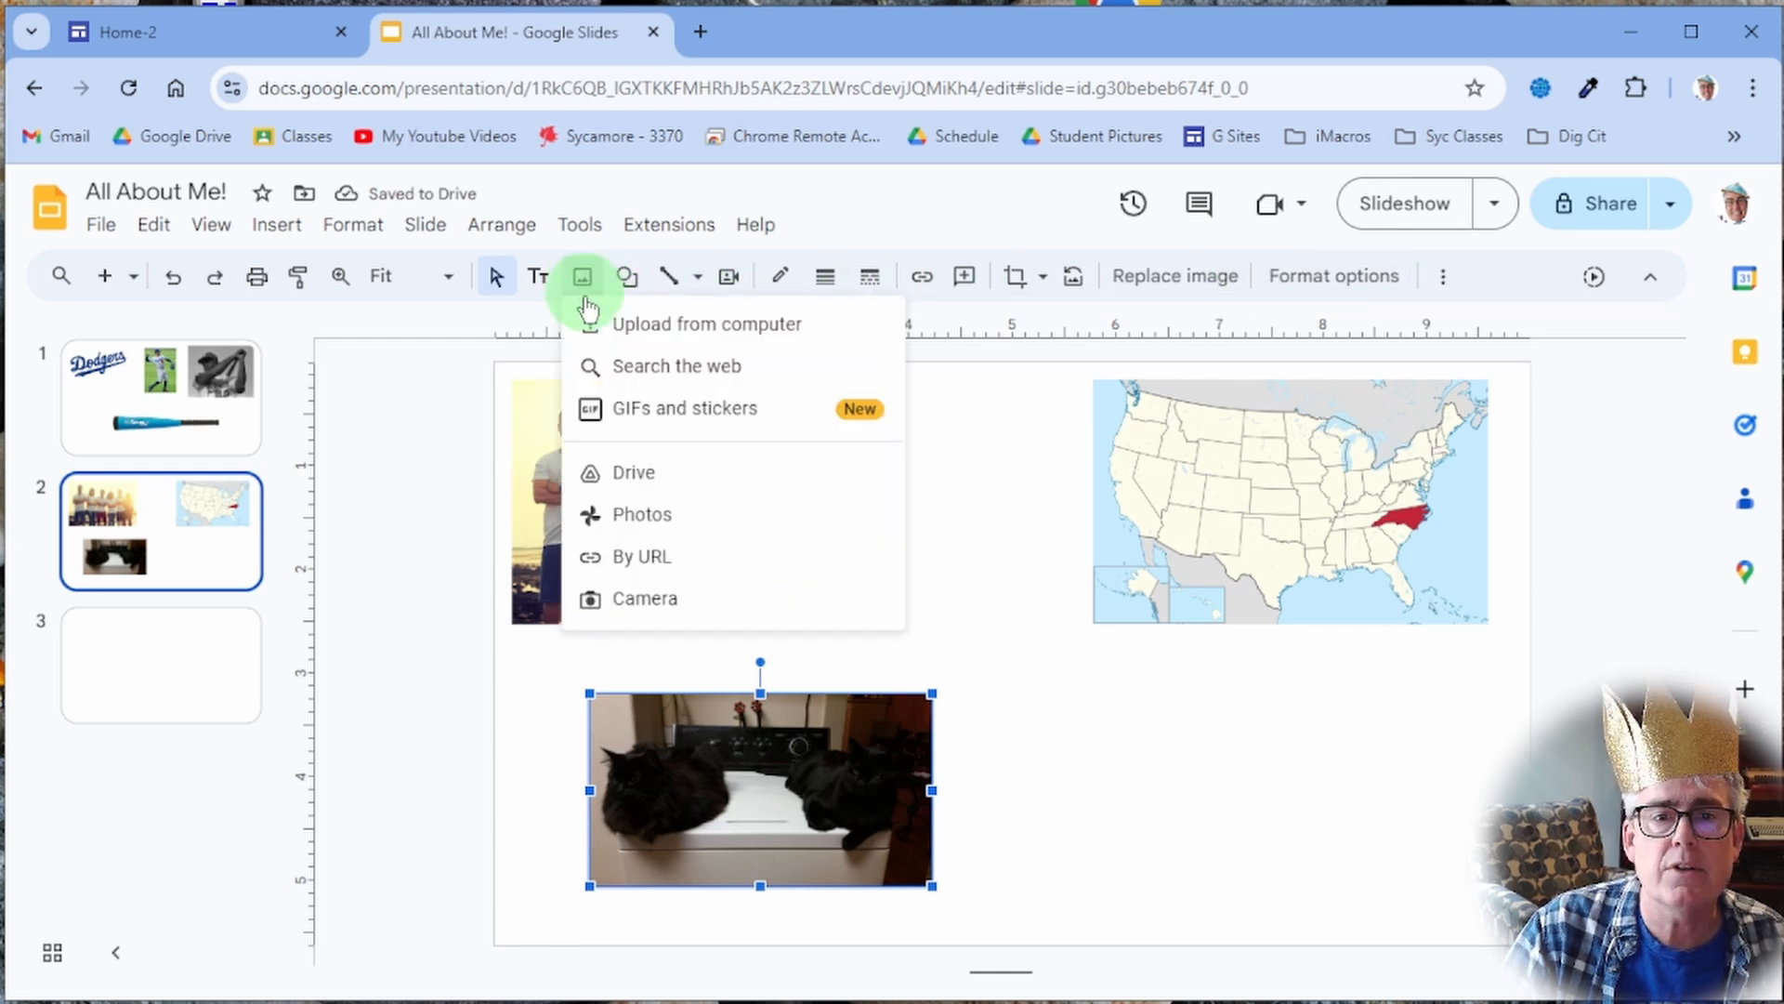
{"action": "left_click", "coordinate": [623, 376]}
{"action": "left_click", "coordinate": [1446, 287]}
{"action": "left_click_drag", "start_coordinate": [1446, 286], "coordinate": [1274, 299]}
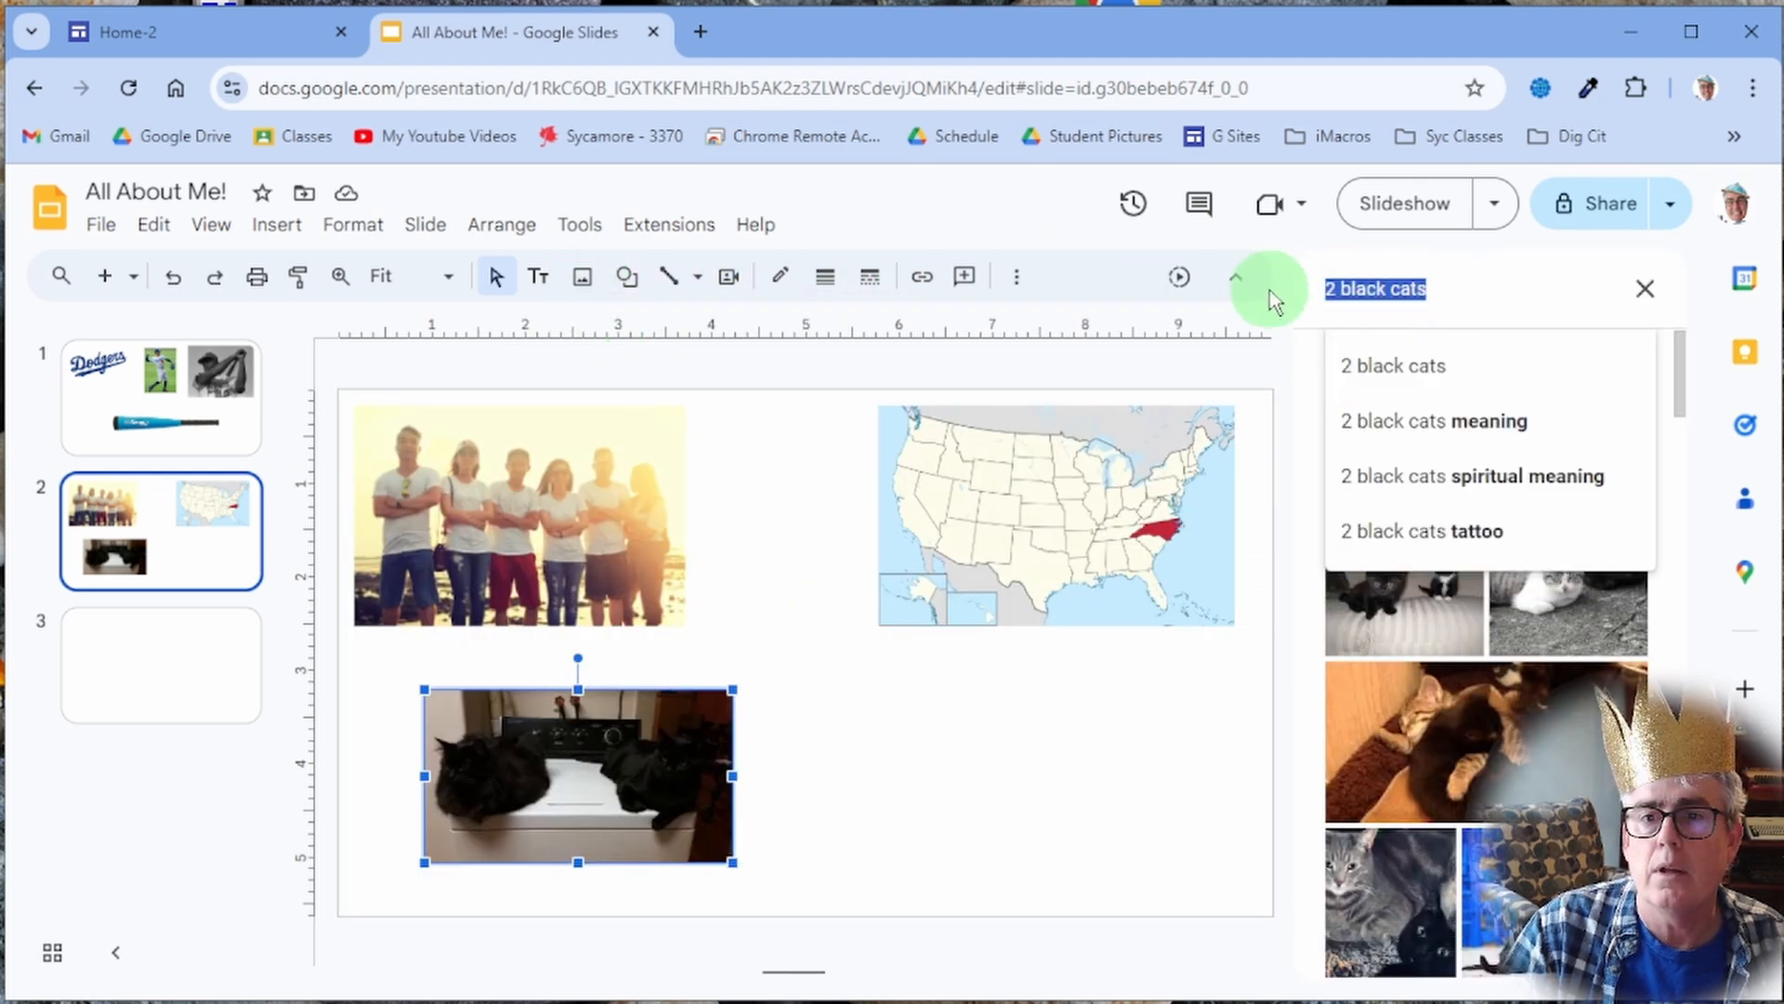